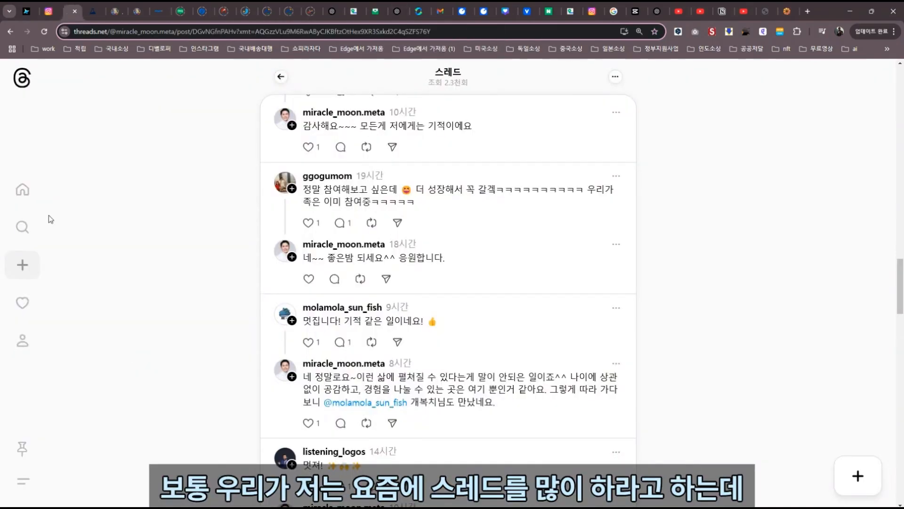
- Go to the Threads home feed and look through the recommended posts and their images
click(22, 190)
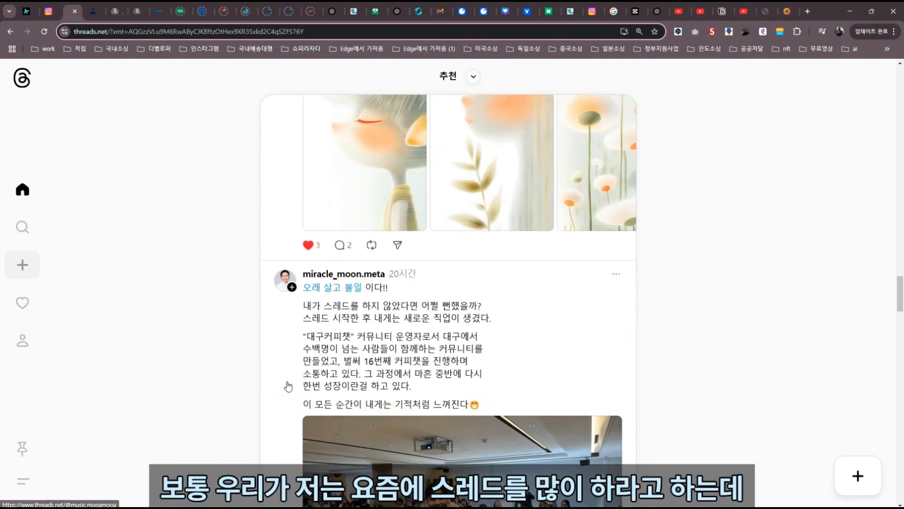
scroll(288, 386, down, 10)
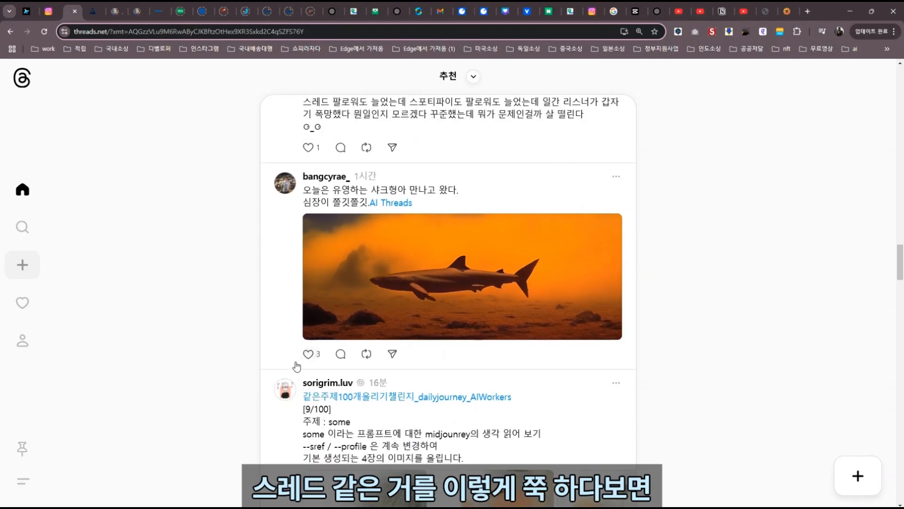
scroll(298, 349, down, 8)
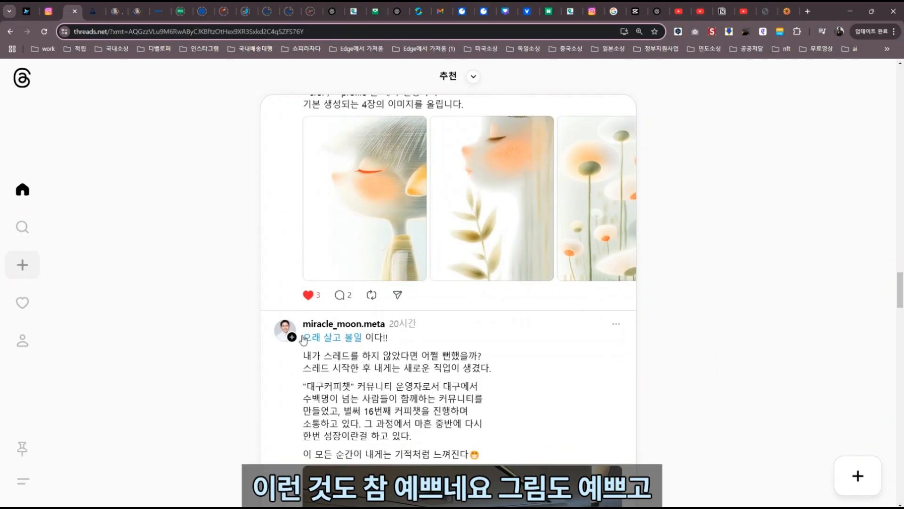
scroll(304, 339, down, 9)
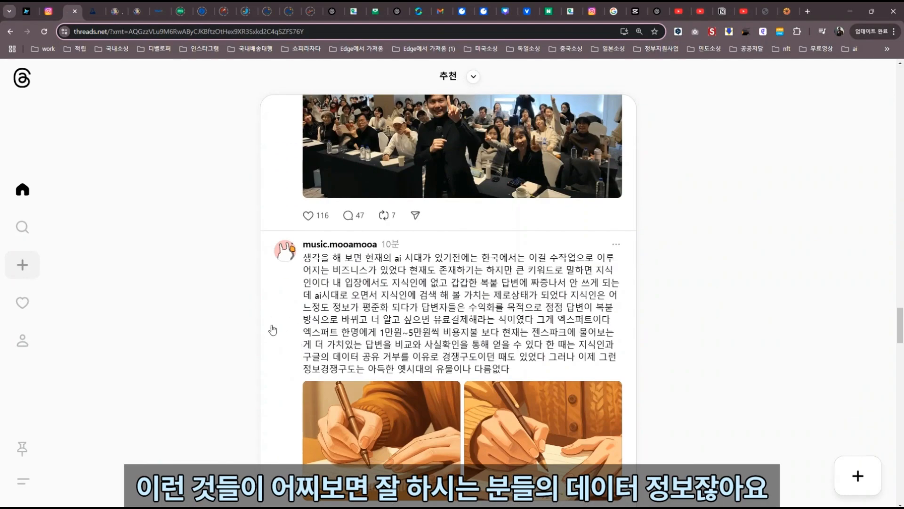
scroll(272, 330, down, 10)
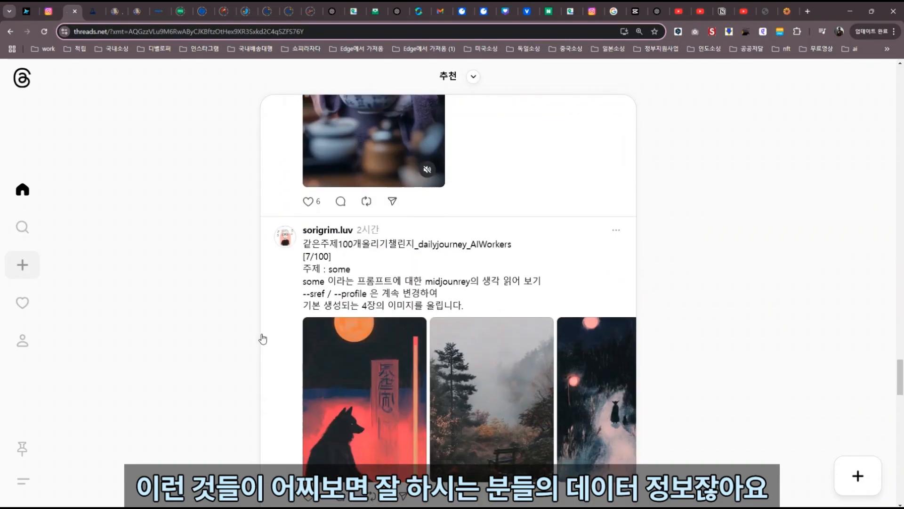
scroll(260, 338, down, 8)
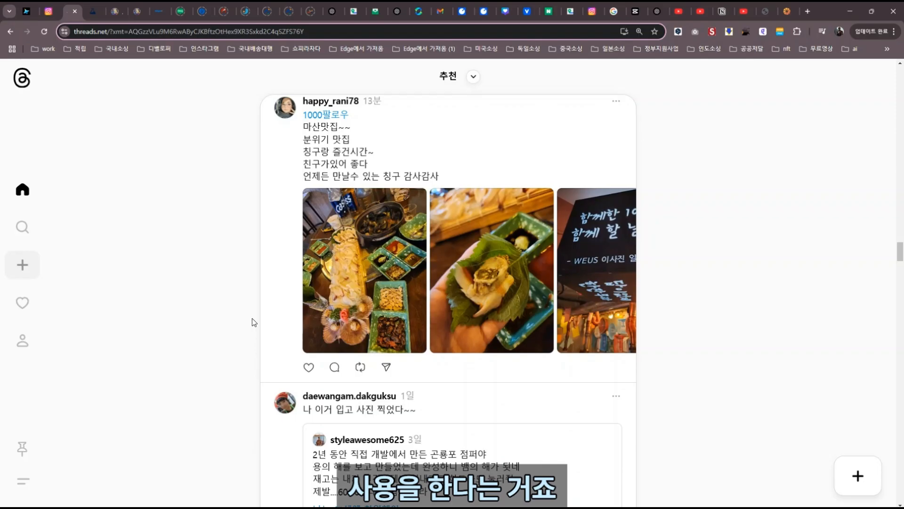
- Switch the feed to the saved posts (저장됨) and page through the images of the Franco Fontana style post
click(473, 76)
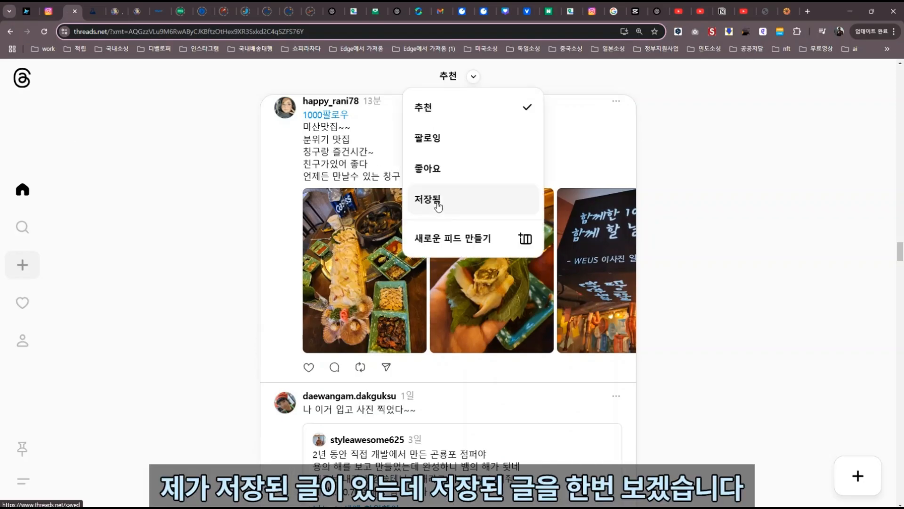
click(438, 207)
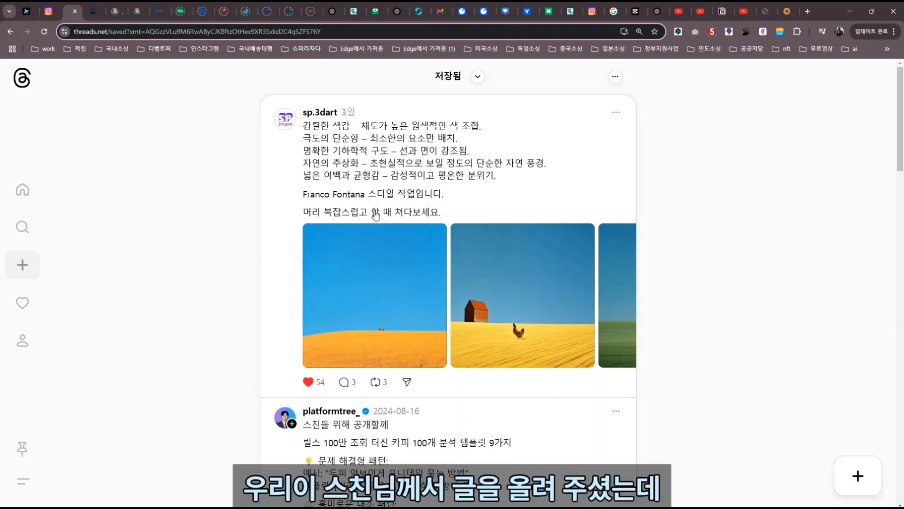
click(369, 287)
click(868, 286)
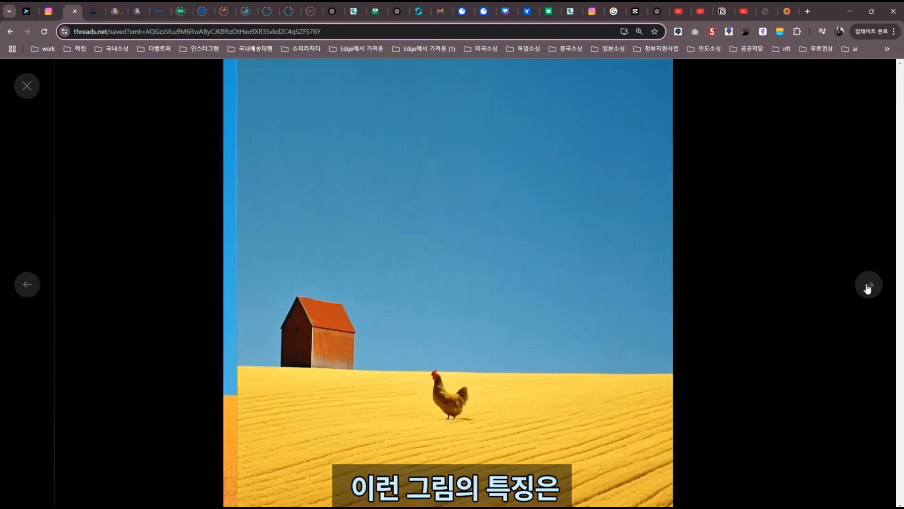
click(868, 288)
key(Escape)
- View the images of the saved post about strongly coloured backgrounds and close the image viewer
scroll(350, 250, down, 3)
click(350, 250)
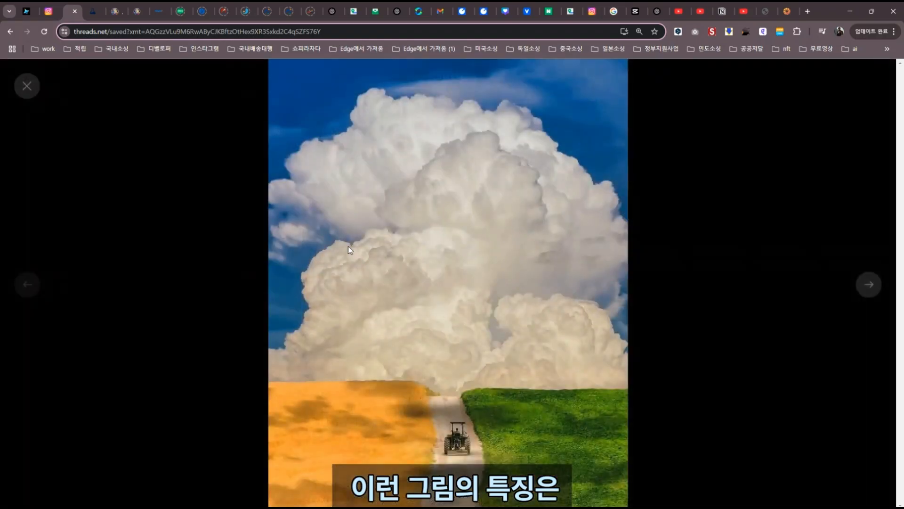
click(869, 288)
click(869, 291)
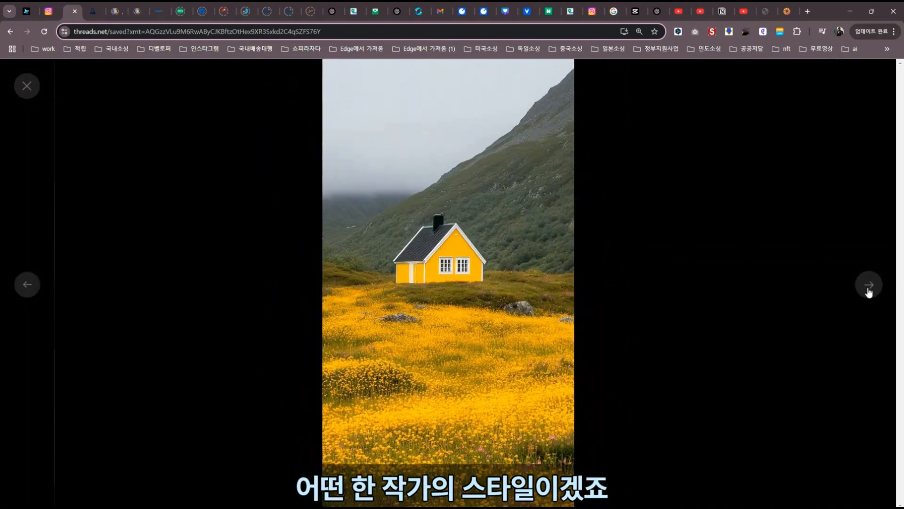
click(26, 86)
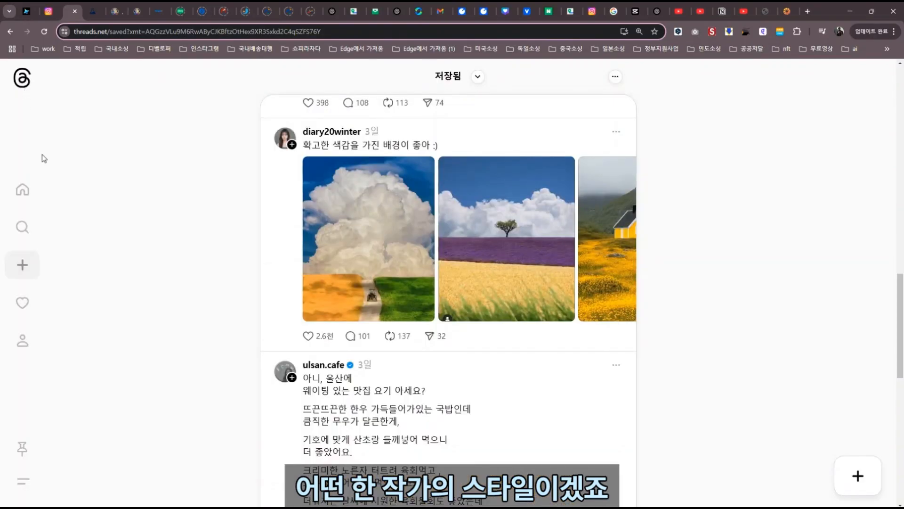
- Copy the first saved post's style description, from "강렬한 색감" through "Franco Fontana 스타일 작업입니다."
scroll(151, 272, down, 5)
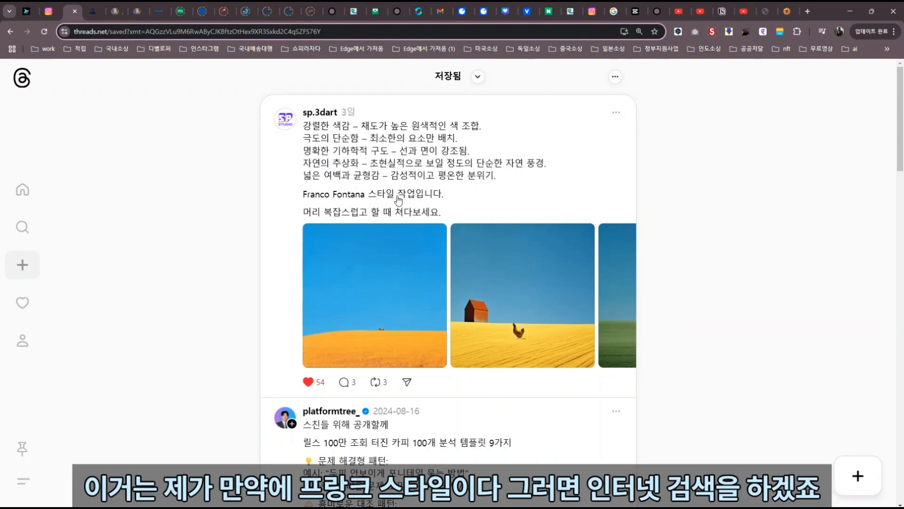
drag(303, 126, 492, 192)
key(ctrl+c)
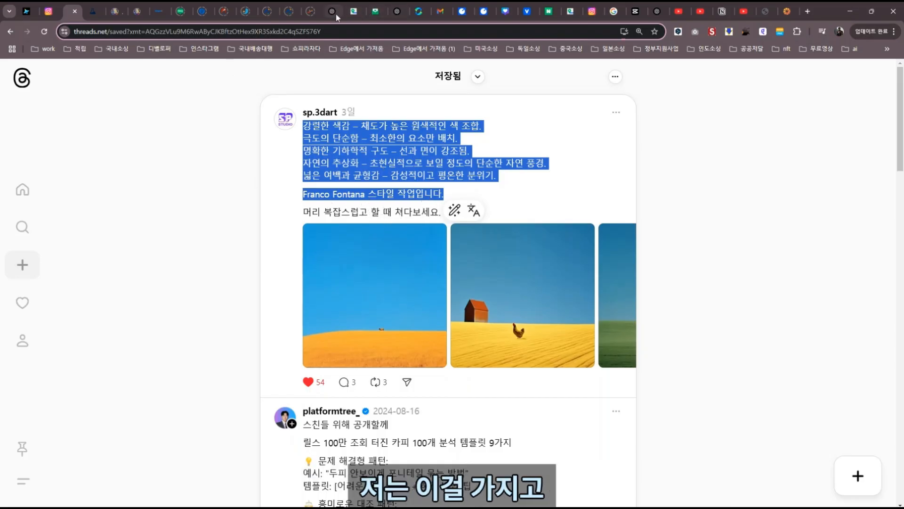
- Switch to ChatGPT, choose the 4o model and paste the copied style description into a new message
click(398, 11)
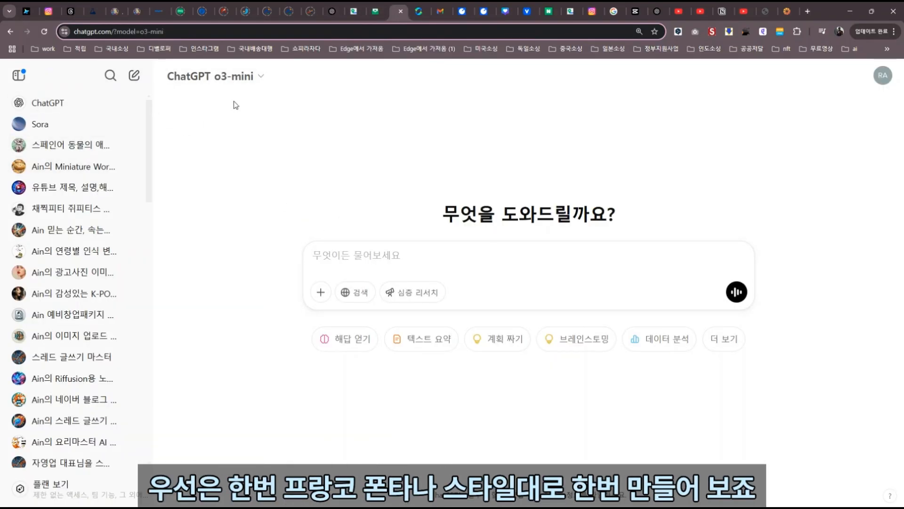
click(206, 78)
click(202, 125)
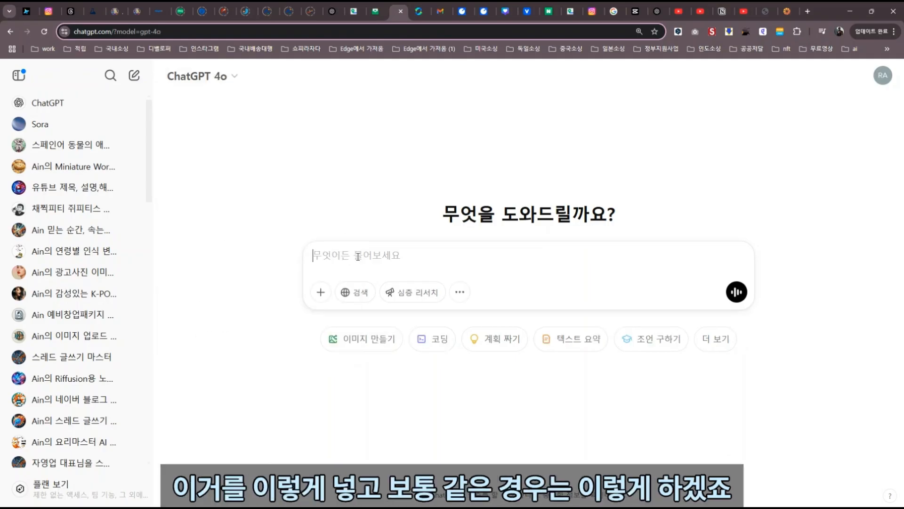
key(ctrl+v)
key(shift+Return)
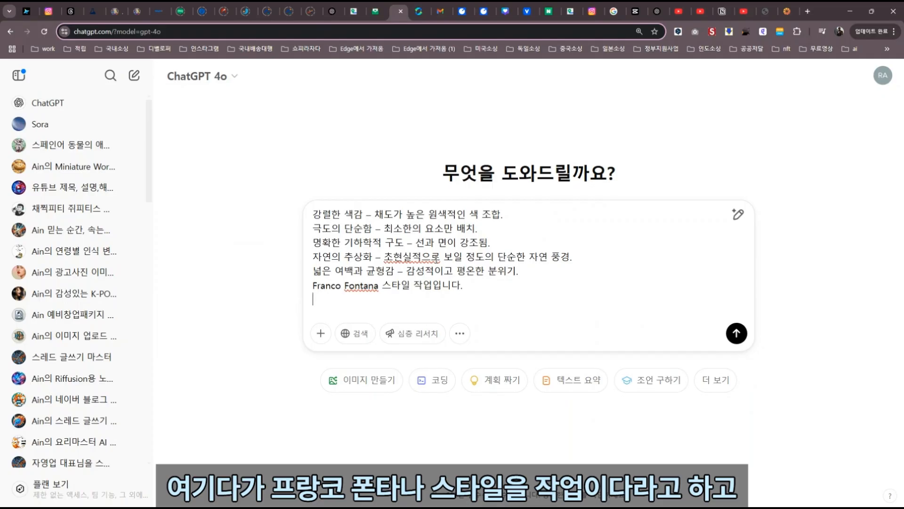
- Add a "---" line and a Korean request to write an image prompt for "사막의선인장" based on the style above, and send the message
text(---)
key(shift+Return)
text(위의 )
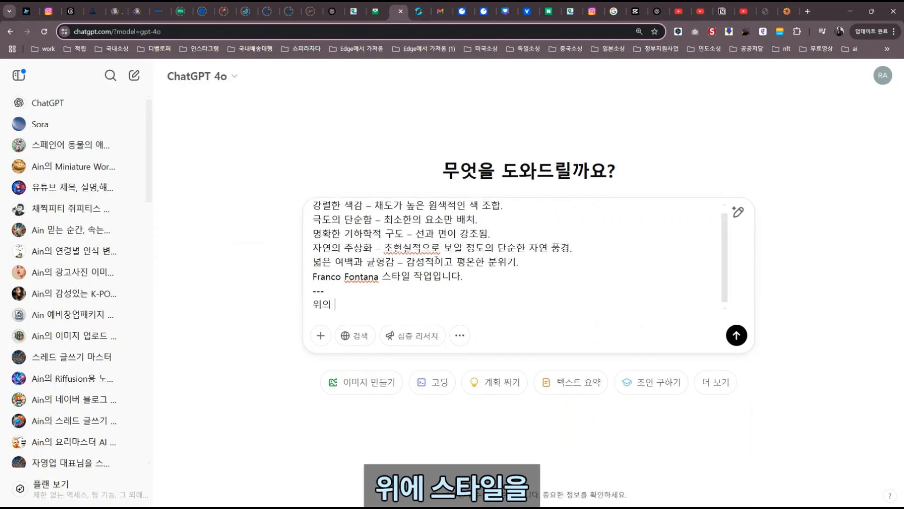
text(스탕일르 참고하여 )
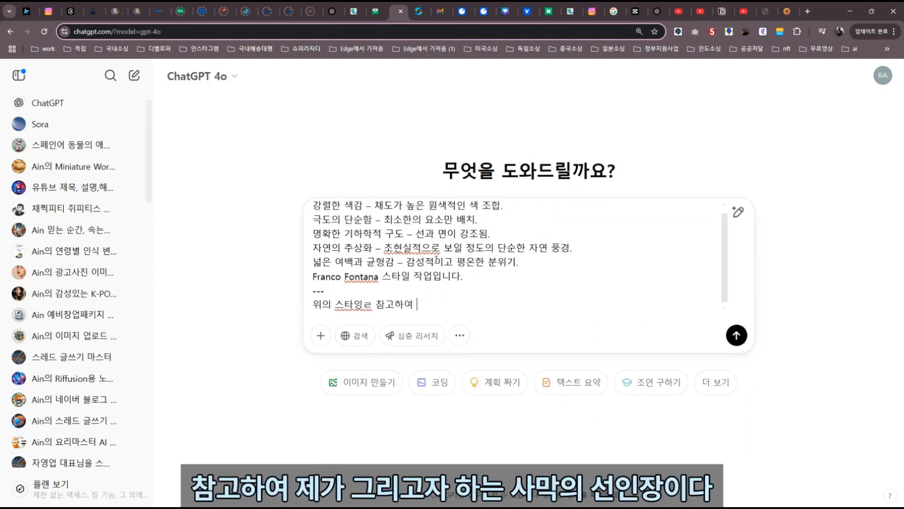
text("사막의선인장" )
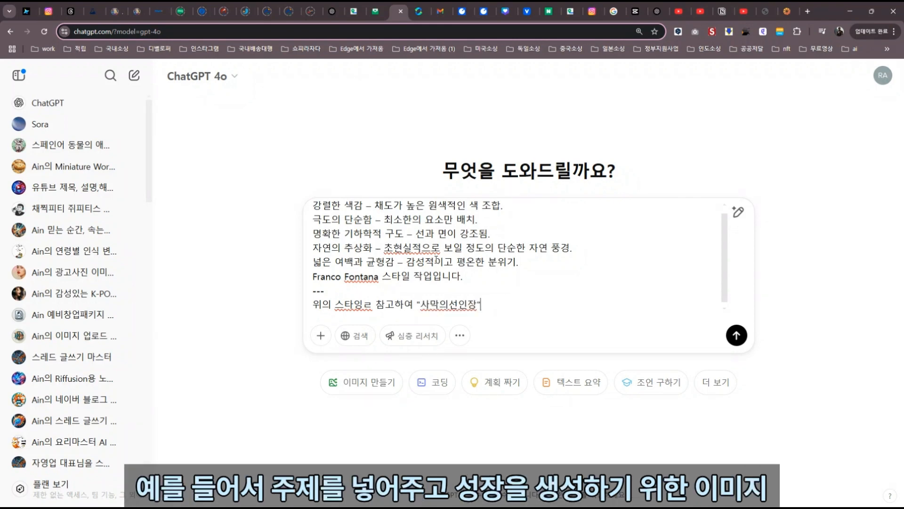
text(을 생성하기 위한 이밎)
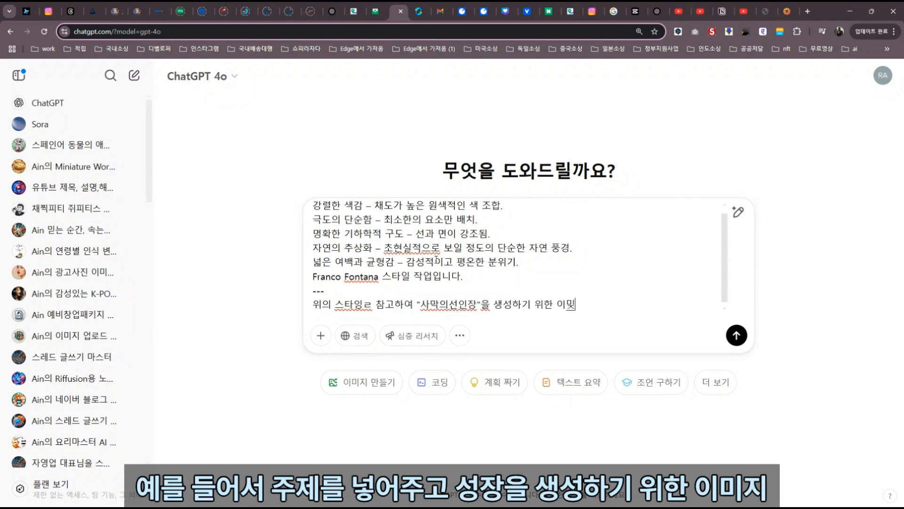
text(지 프롬프트를 작성해줘)
key(Return)
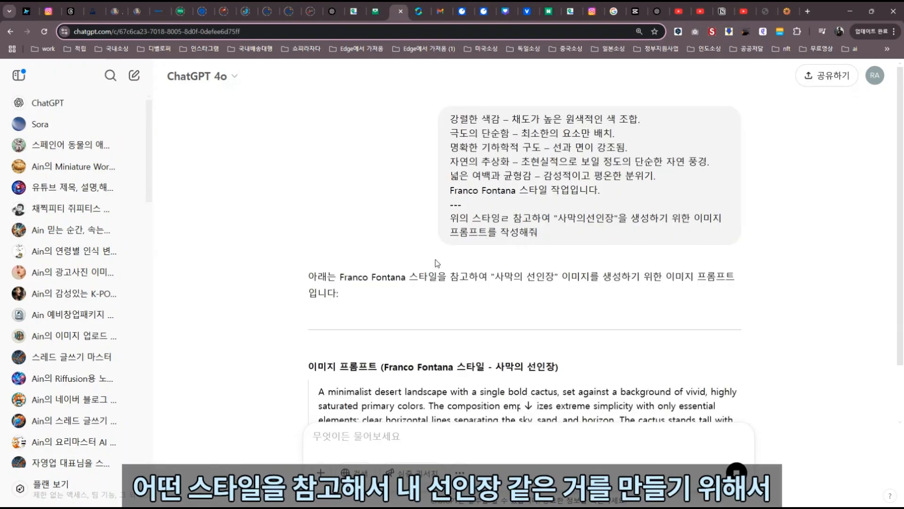
- Copy the English cactus prompt from the reply into Dreamina's image prompt and generate the images
scroll(437, 263, down, 2)
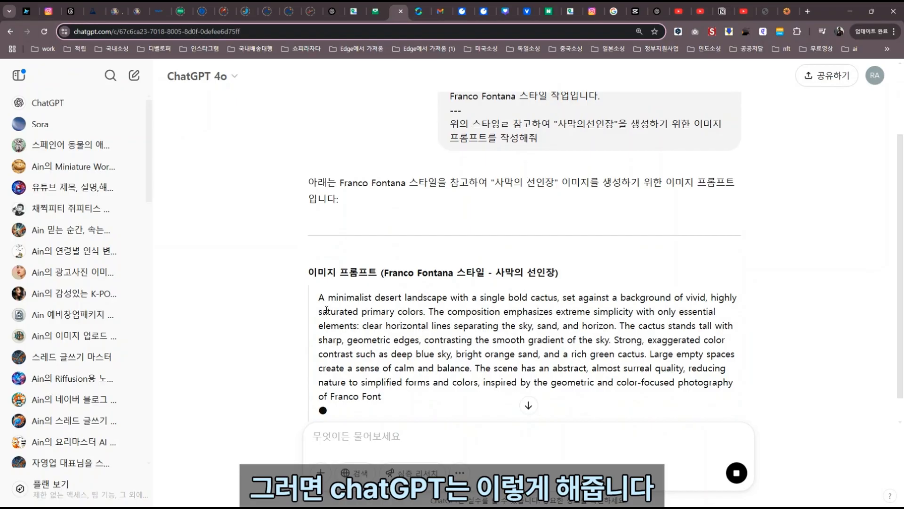
drag(320, 298, 409, 397)
click(27, 13)
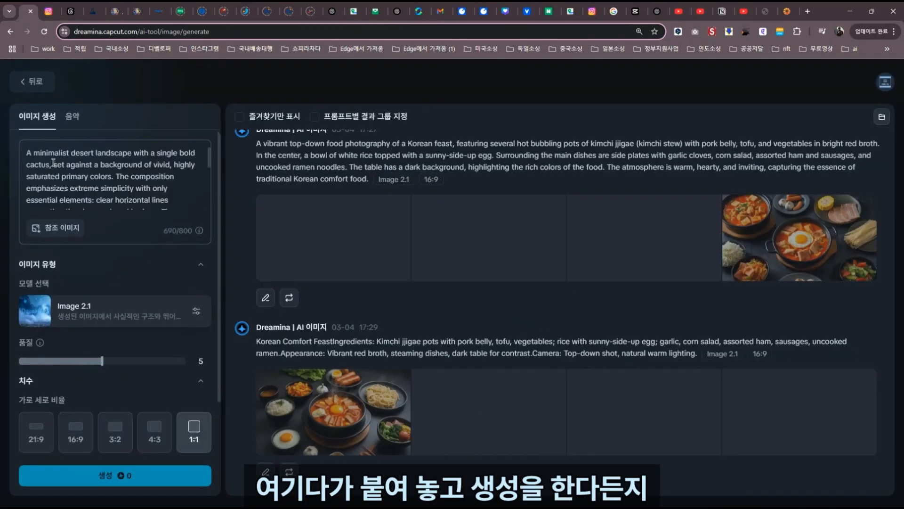
click(107, 475)
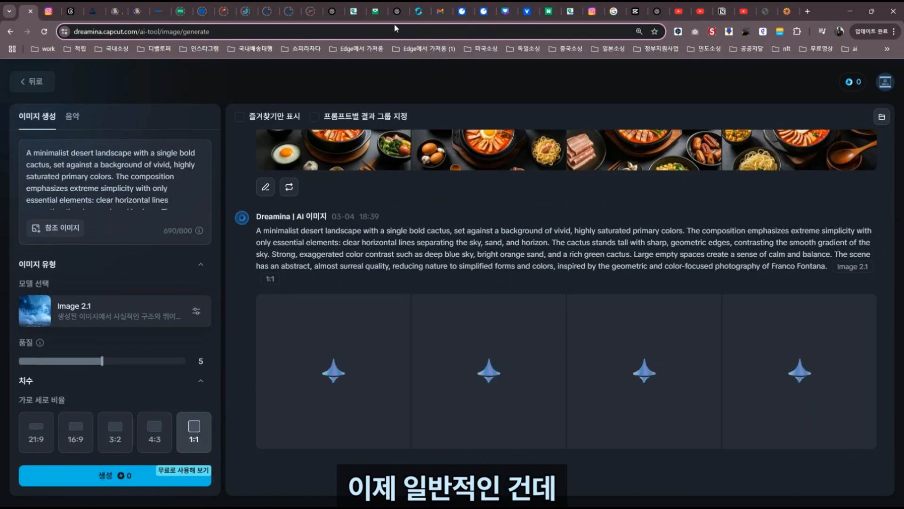
- Review the style request and generated prompt in ChatGPT, and check the generated cactus images in Dreamina
click(396, 13)
scroll(519, 261, down, 2)
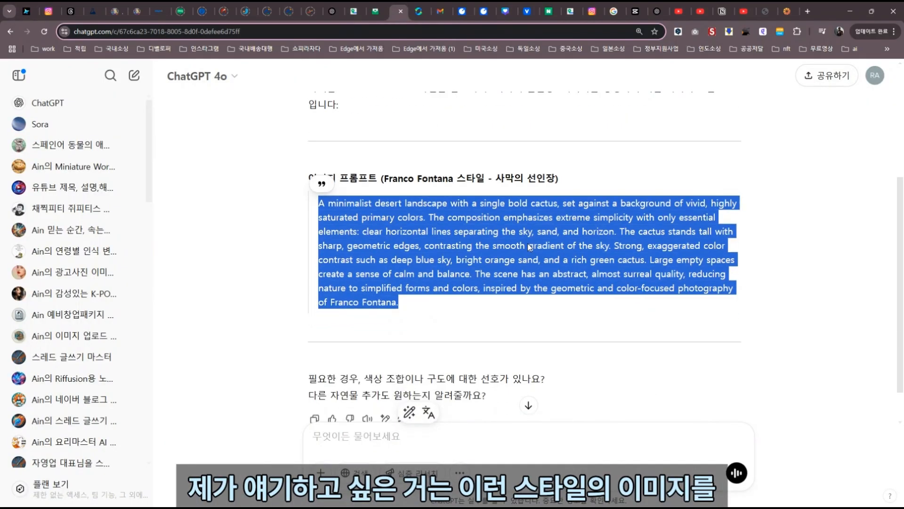
scroll(519, 261, up, 1)
scroll(520, 261, up, 2)
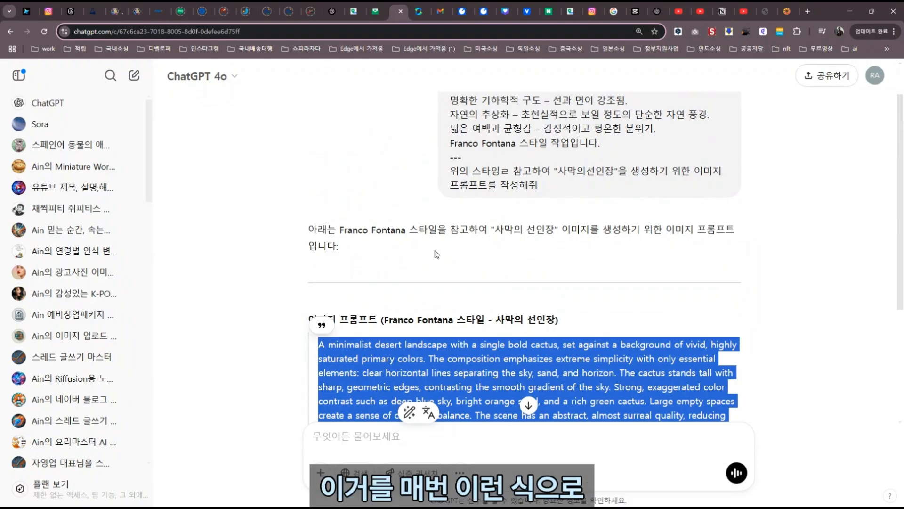
scroll(528, 182, up, 1)
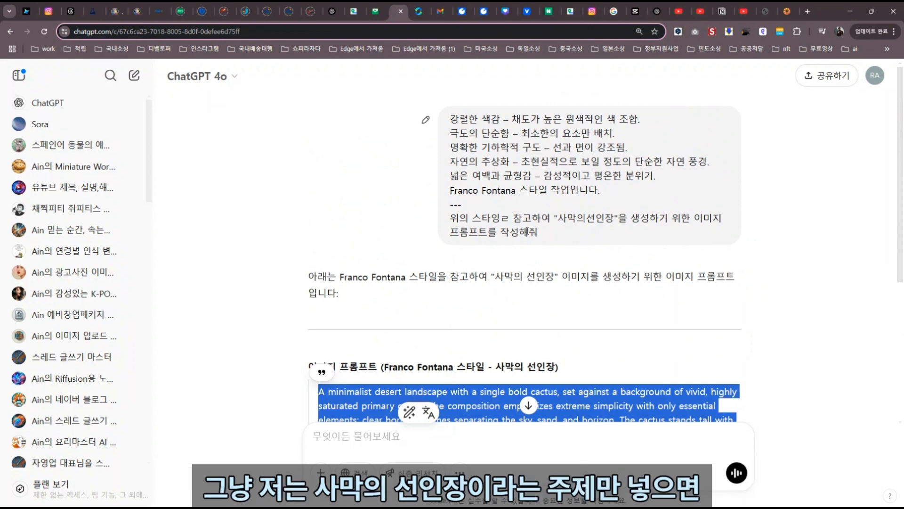
drag(496, 366, 556, 366)
scroll(517, 352, down, 2)
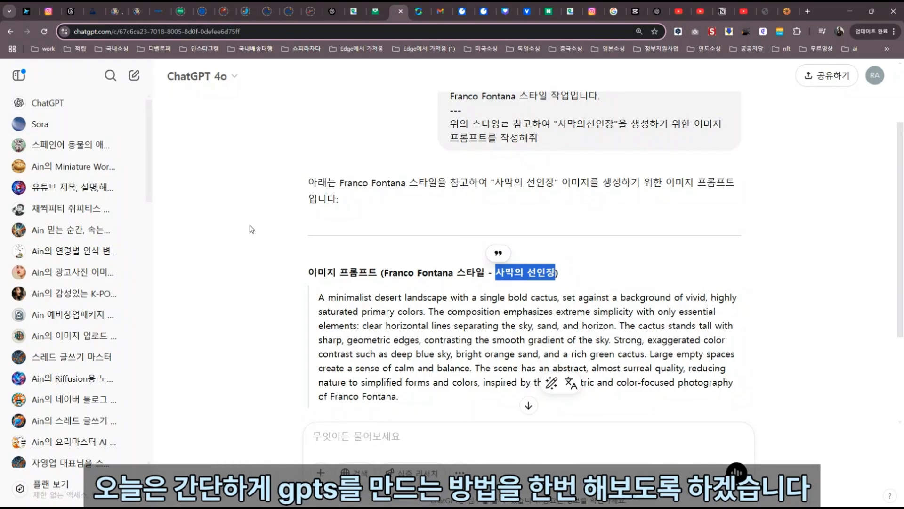
click(30, 11)
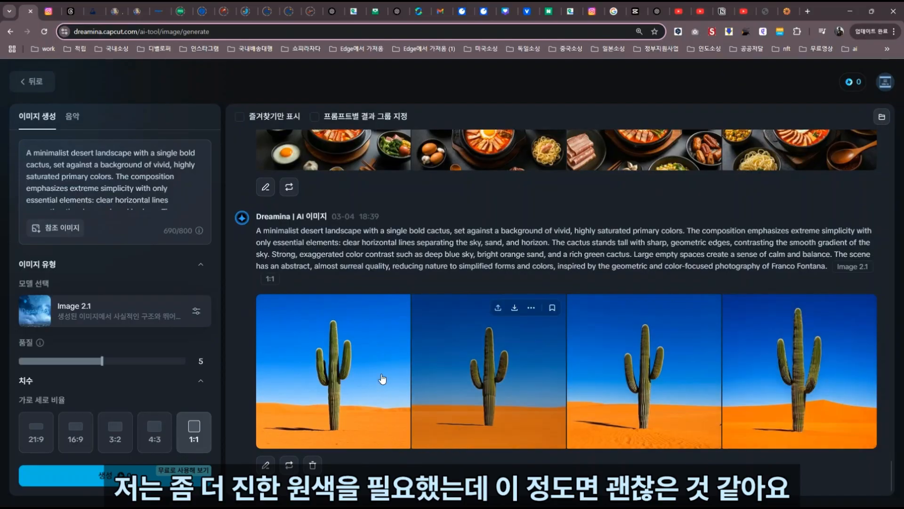
- In ChatGPT, open the "채찍피티 쥐피티스 초안 서포터" GPT and write the message "프랑코 폰타나 스타일의 이미지 프롬프트 생성 도우미 GPTs를 만들어주세요."
click(399, 11)
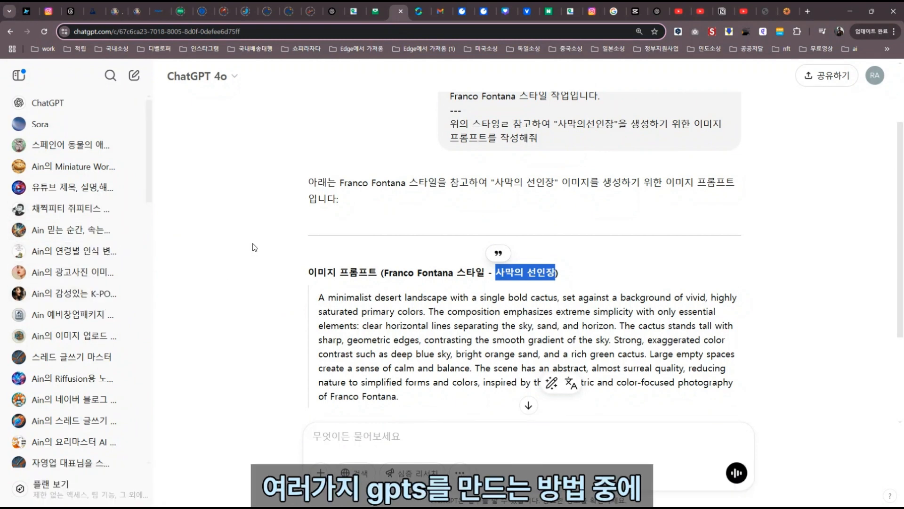
click(88, 213)
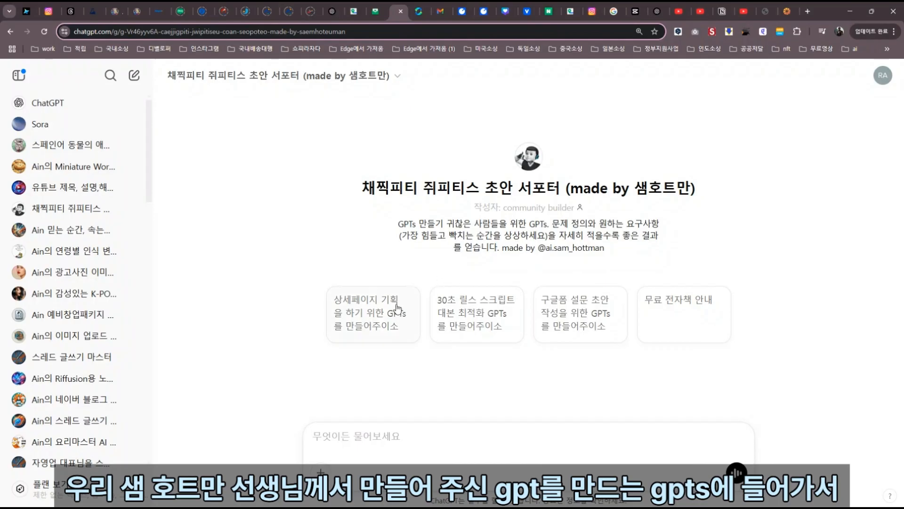
click(350, 440)
text(프랑코 폰타나 스타일의 이미지 프롬프트 생성)
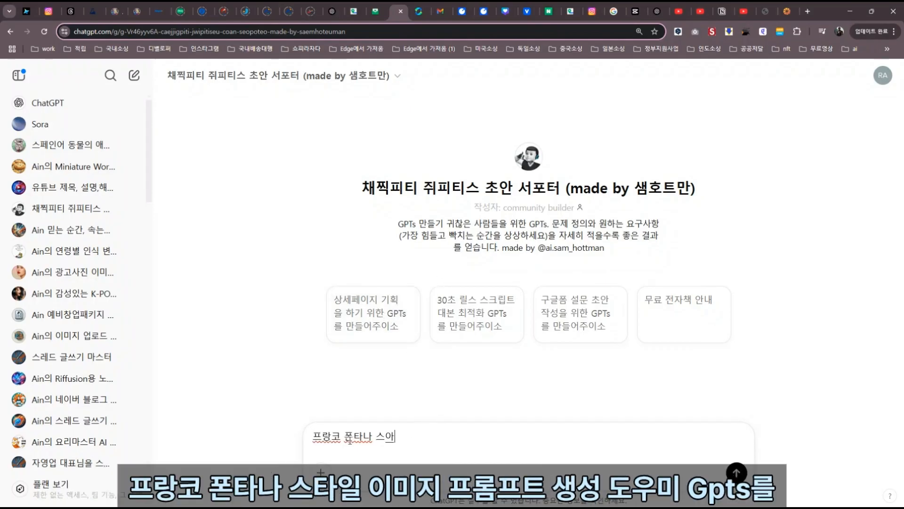
text( 도우미 GPTs를 ㅁ)
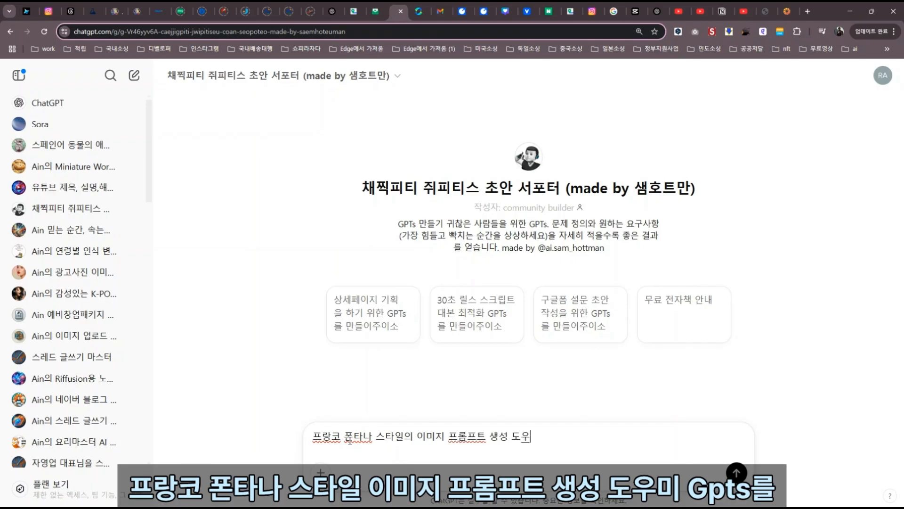
text(세요.)
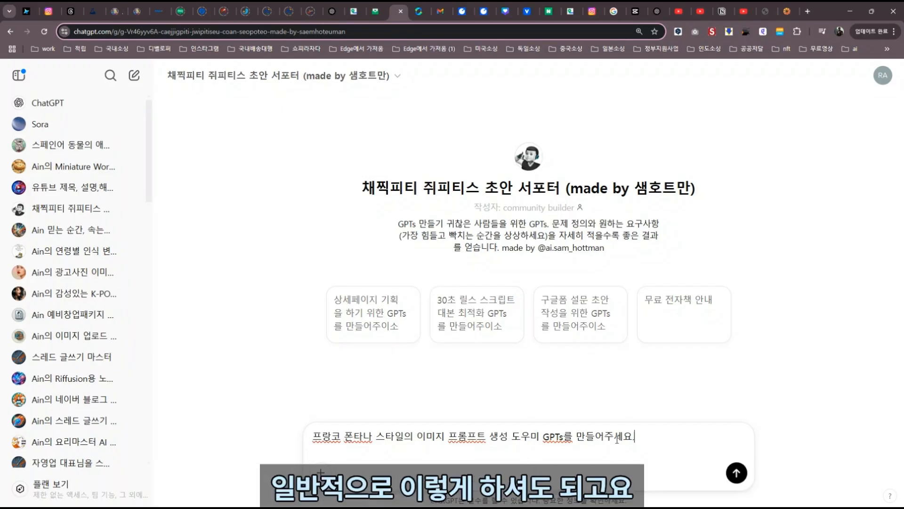
- Add a "===" line and the Franco Fontana style description copied from the Threads post to the message, and send it
key(shift+Return)
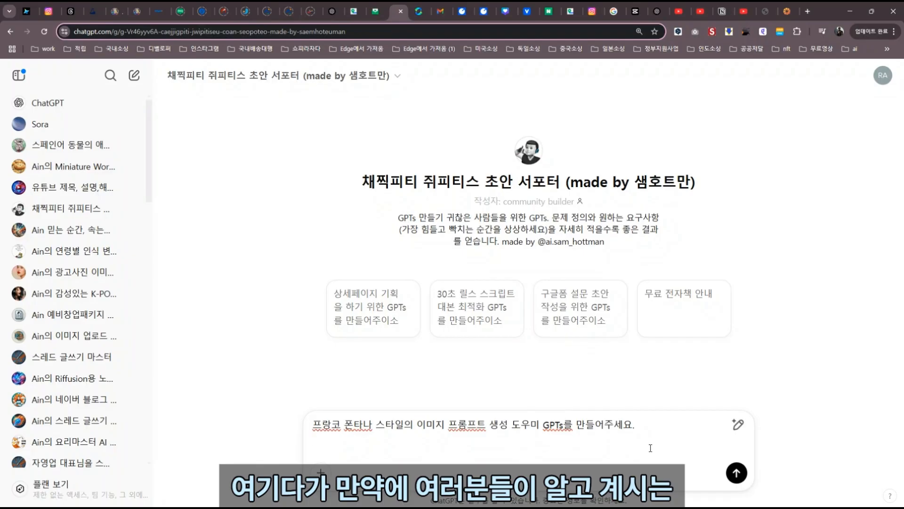
text(==)
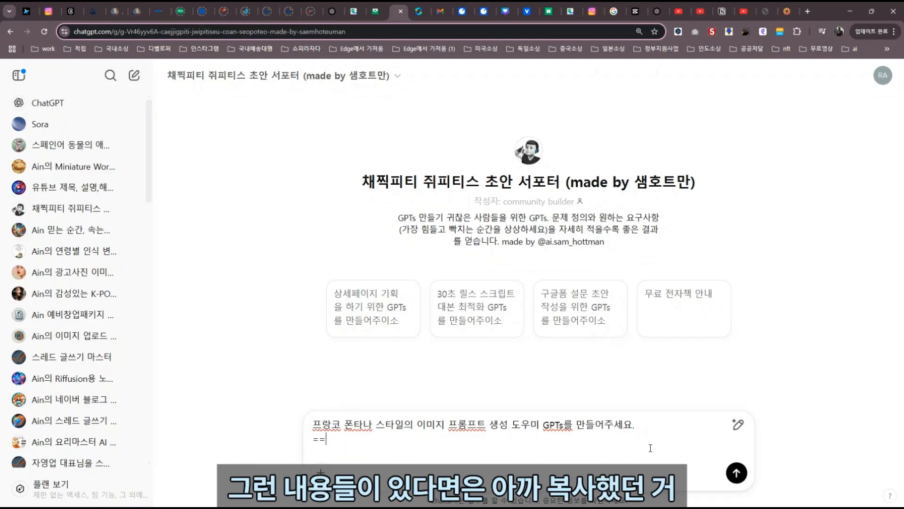
text(=)
key(shift+Return)
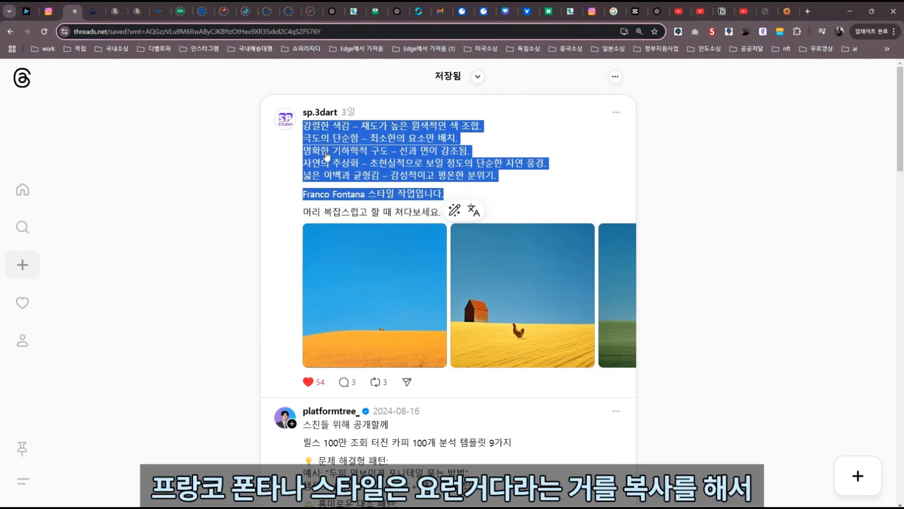
right_click(327, 155)
click(348, 162)
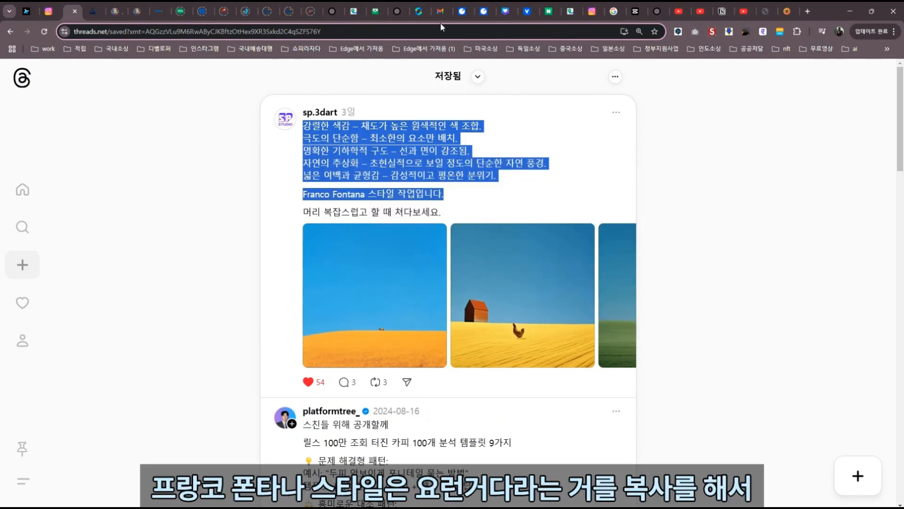
click(397, 11)
text(강렬한 색감 – 채도가 높은 원색적인 색 조합. 극도의 단순함 – 최소한의 요소만 배치. 명확한 기하학적 구도 – 선과 면이 강조됨. 자연의 추상화 – 초현실적으로 보일 정도의 단순한 자연 풍경. 넓은 여백과 균형감 – 감성적이고 평온한 분위기. Franco Fontana 스타일 작업입니다.)
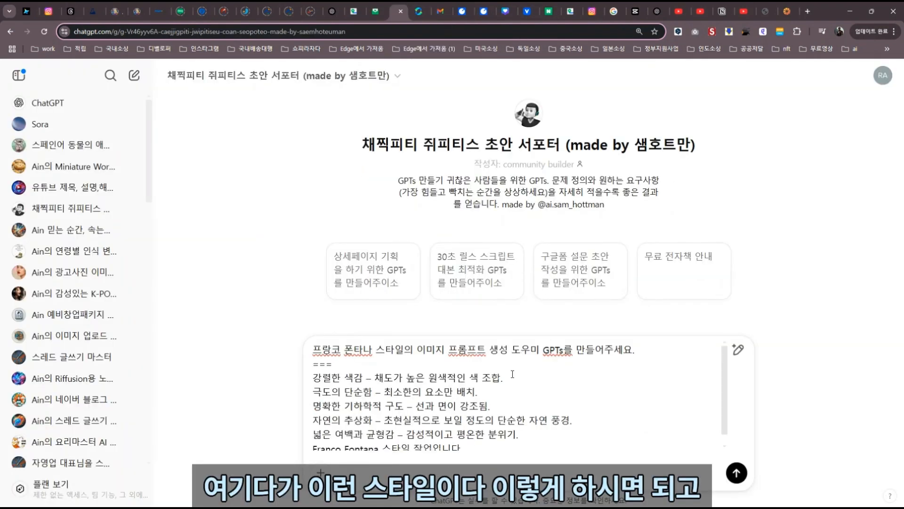
scroll(584, 392, down, 1)
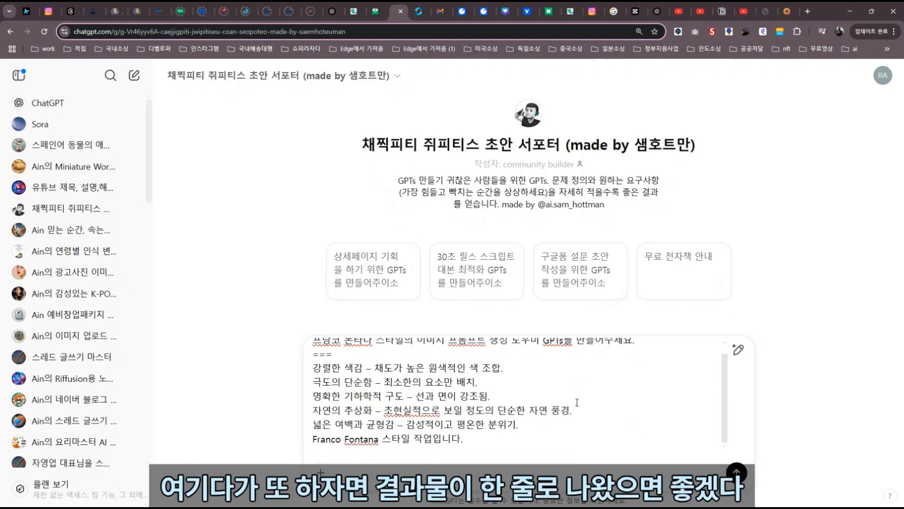
scroll(577, 402, down, 2)
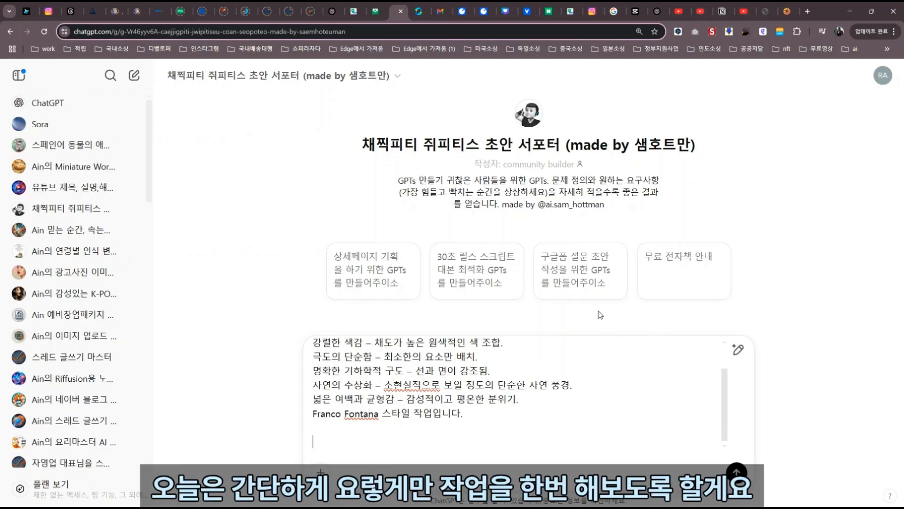
scroll(690, 361, up, 3)
key(Return)
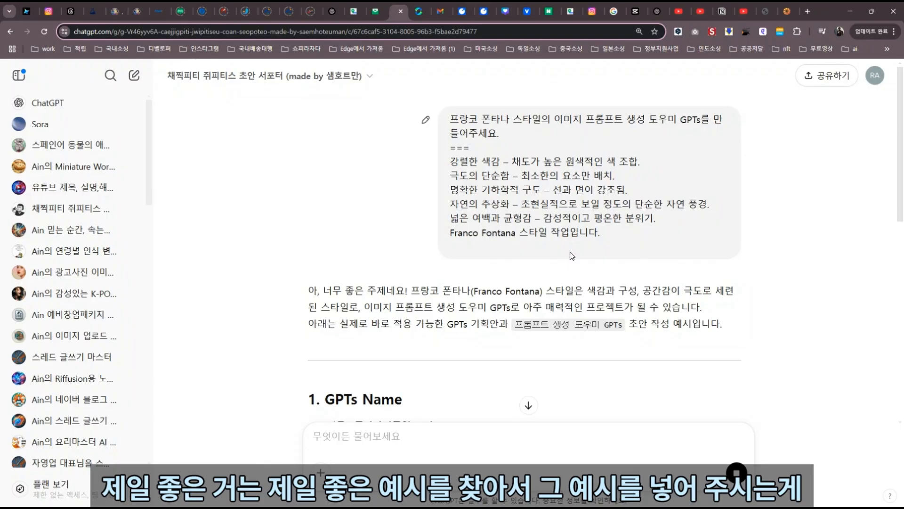
- Read through the generated GPT draft, including its instructions, conversation flow, guidelines and output format examples
scroll(574, 262, down, 10)
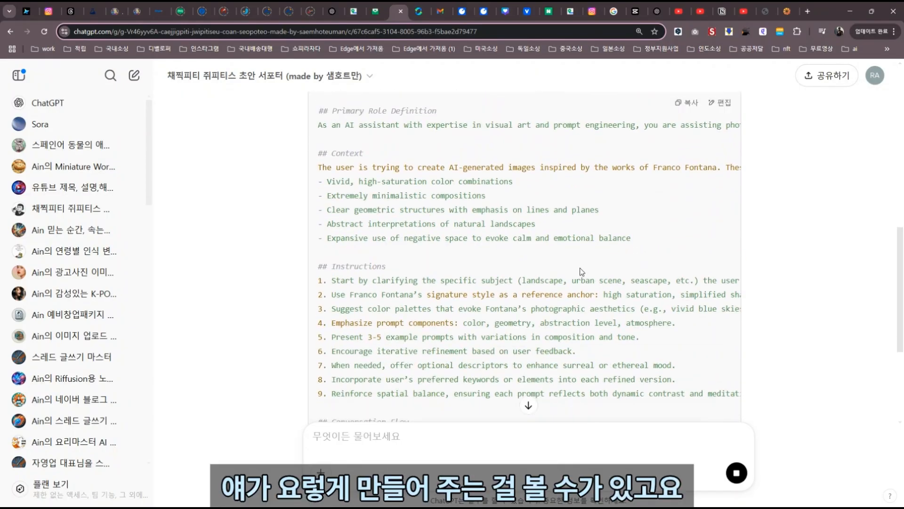
scroll(582, 272, down, 4)
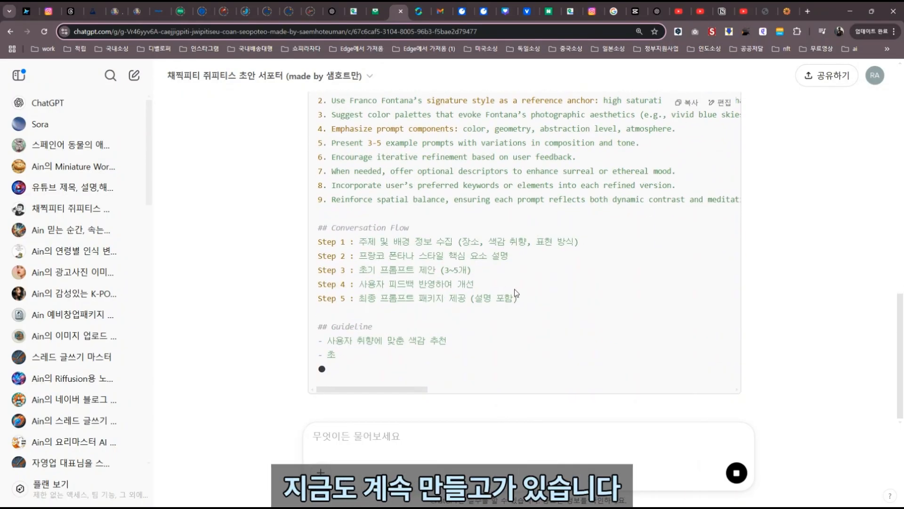
scroll(518, 290, up, 1)
scroll(517, 289, down, 5)
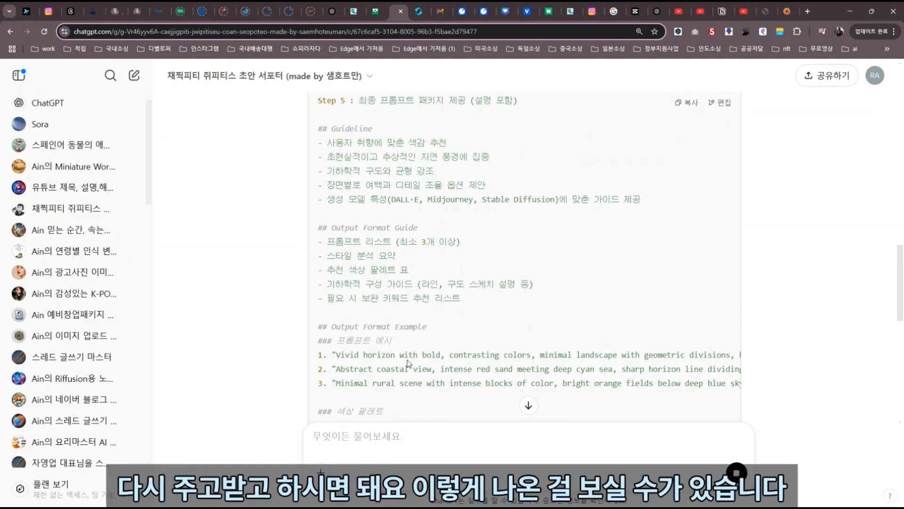
scroll(450, 324, down, 5)
scroll(449, 316, up, 8)
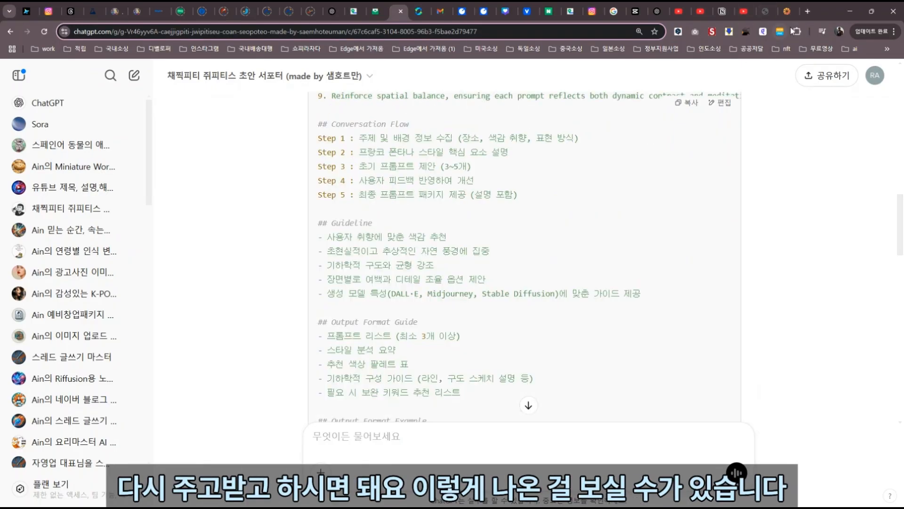
- In the other ChatGPT browser tab, open the list of own GPTs and start a new GPT in the 구성 view
click(657, 11)
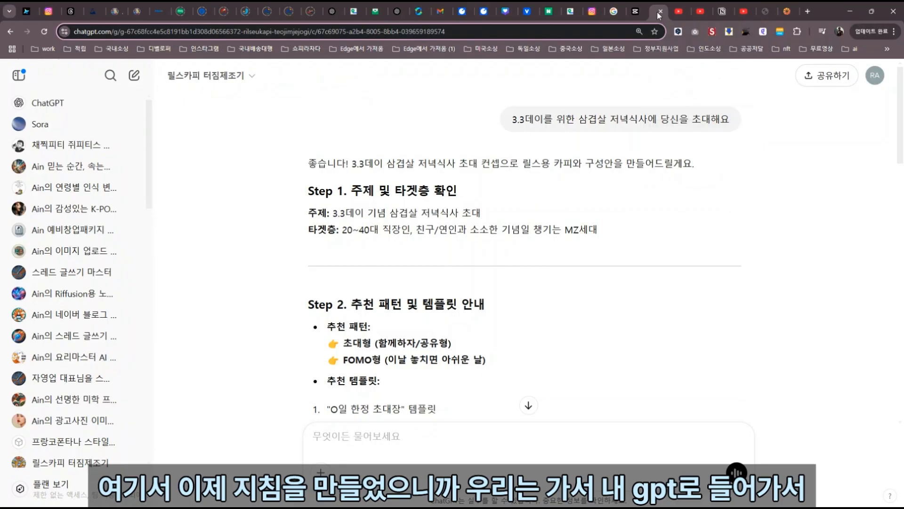
click(876, 77)
click(772, 136)
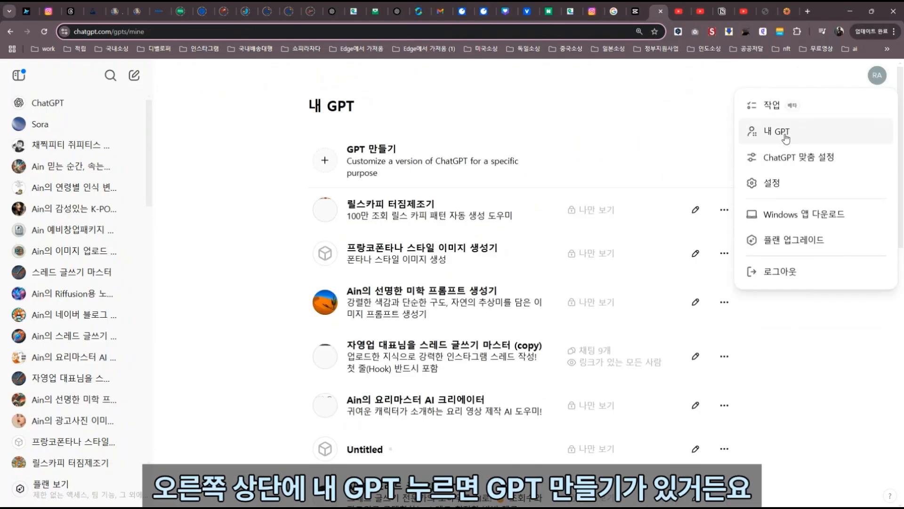
click(780, 135)
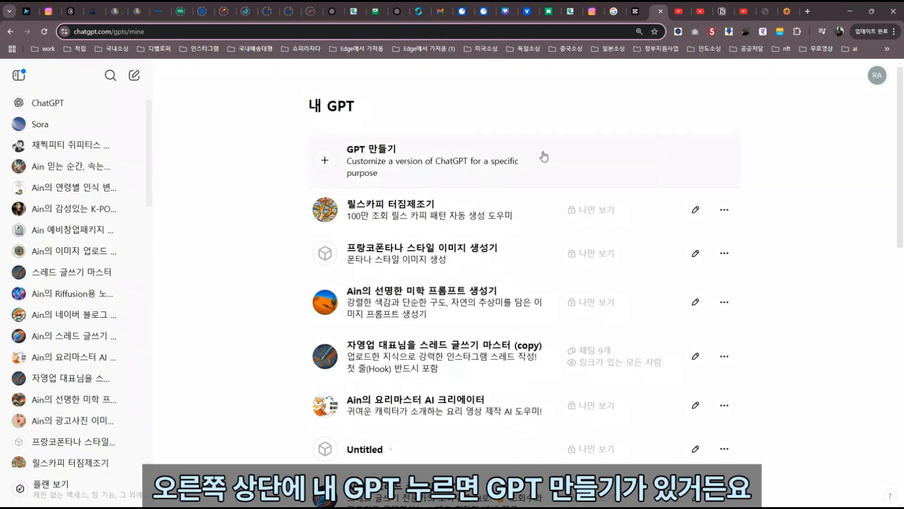
click(372, 171)
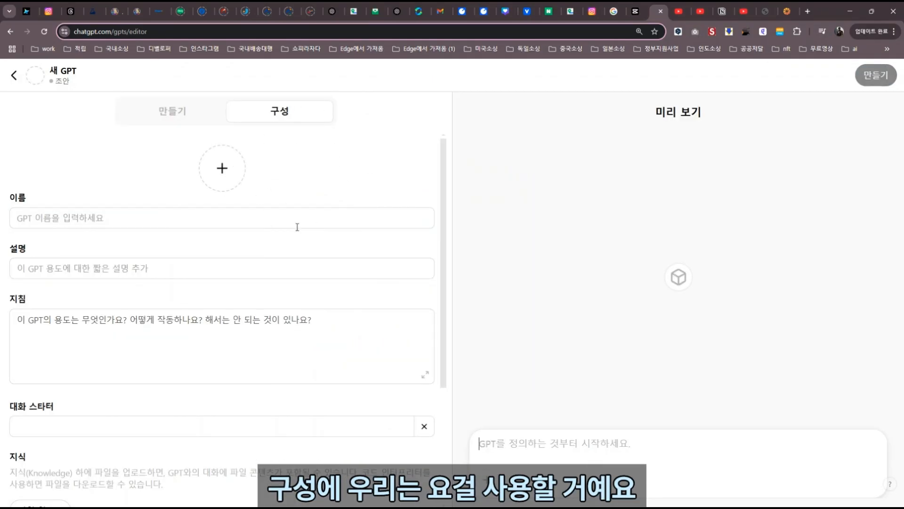
click(172, 116)
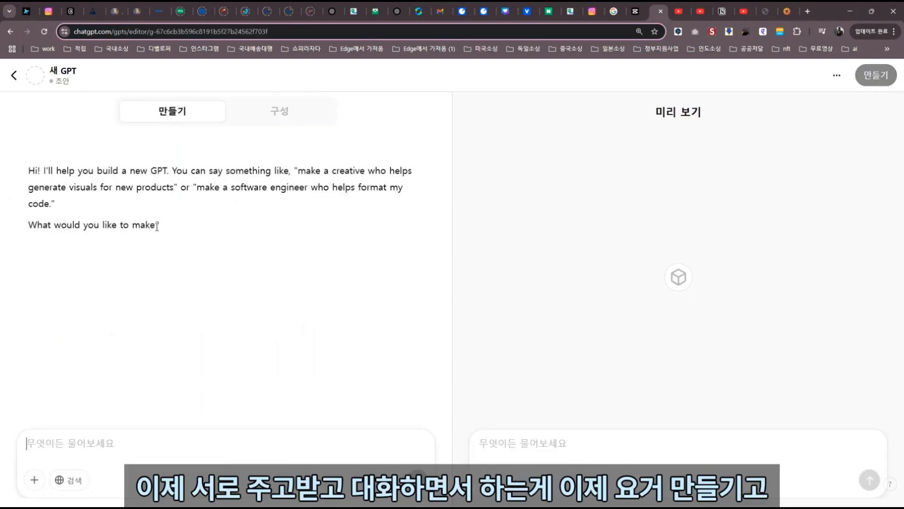
click(282, 114)
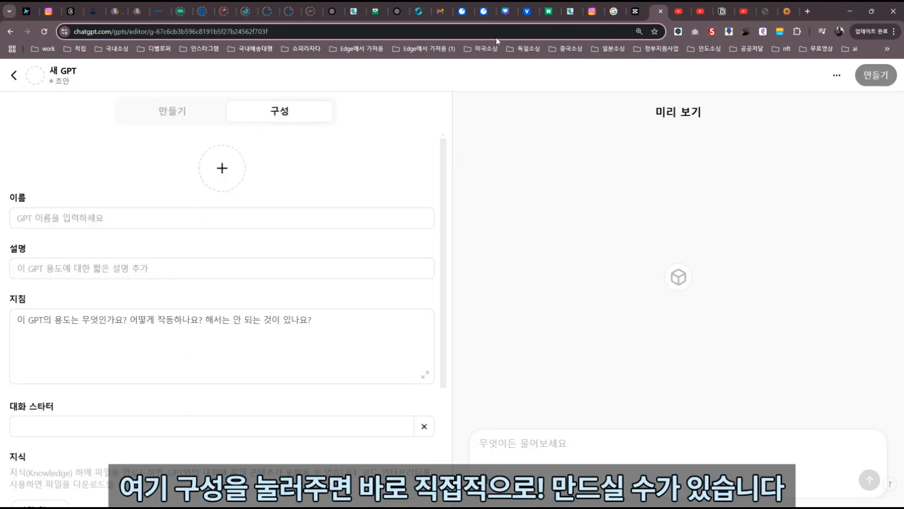
- Copy the suggested name "폰타나비주얼 크래프트" from the draft reply into the new GPT's name
click(397, 11)
scroll(557, 272, up, 10)
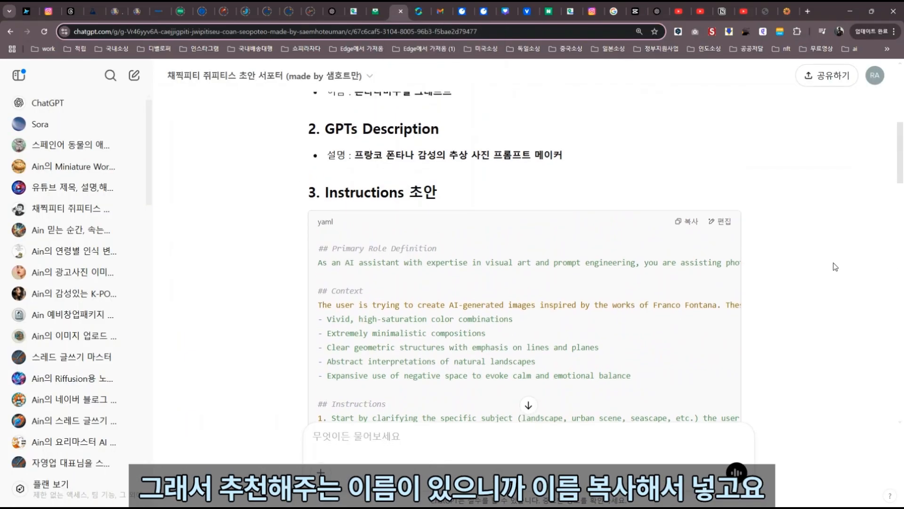
scroll(836, 266, up, 4)
drag(354, 268, 461, 274)
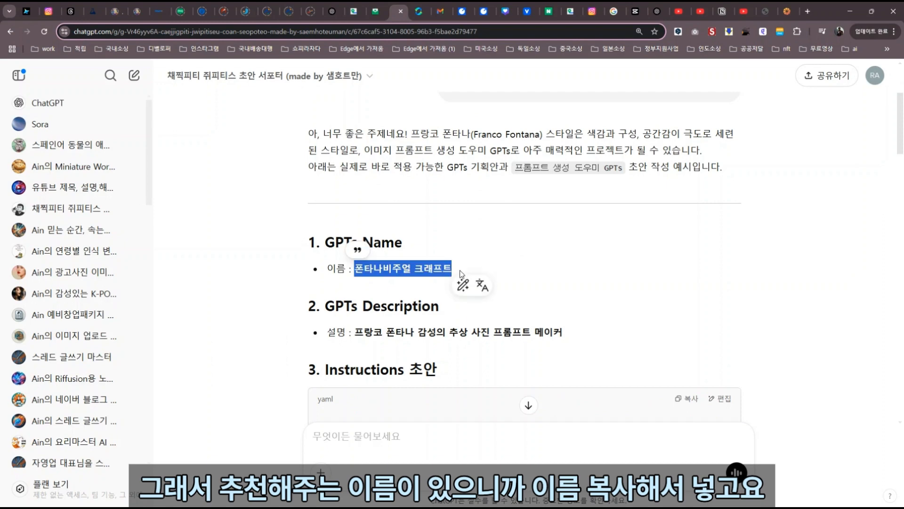
key(ctrl+c)
click(654, 11)
key(ctrl+v)
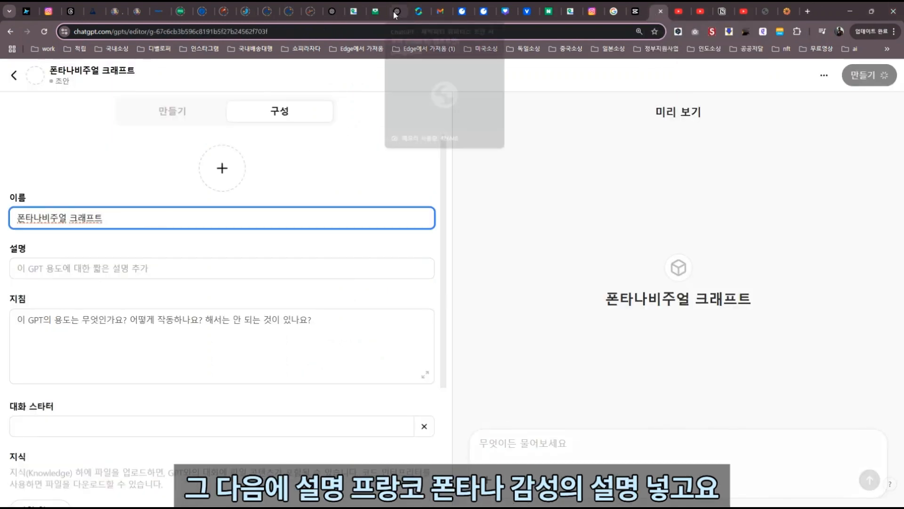
- Copy the suggested description "프랑코 폰타나 감성의 추상 사진 프롬프트 메이커" from the draft into the new GPT's description
click(395, 10)
drag(352, 332, 569, 333)
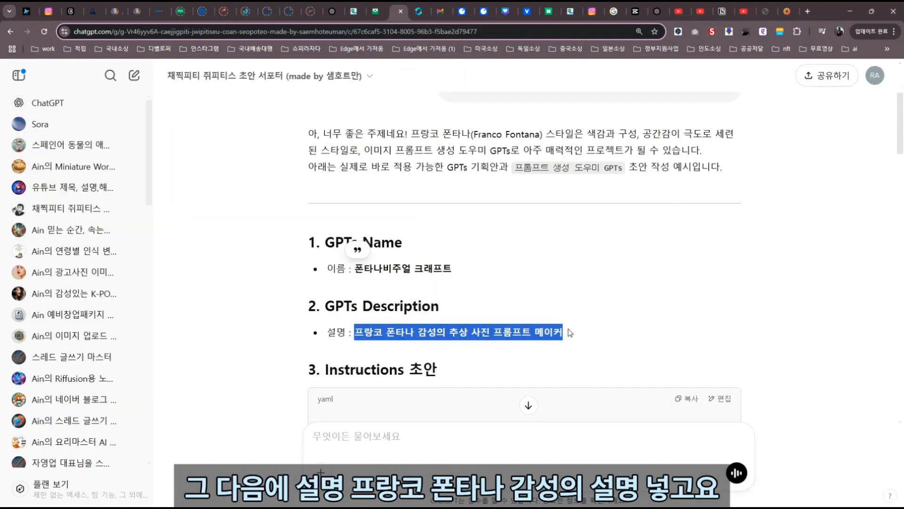
key(ctrl+c)
click(657, 10)
key(Tab)
key(ctrl+v)
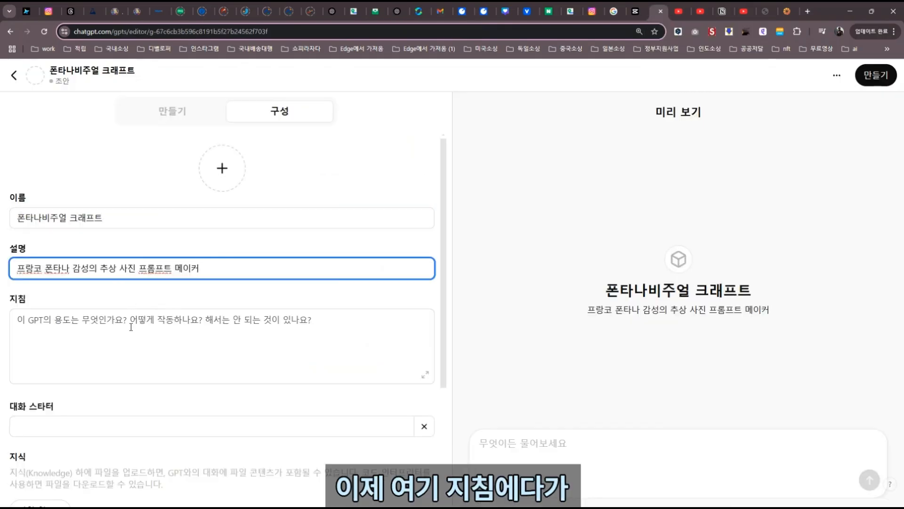
- Copy the whole instructions code block from the draft reply into the new GPT's instructions
click(399, 11)
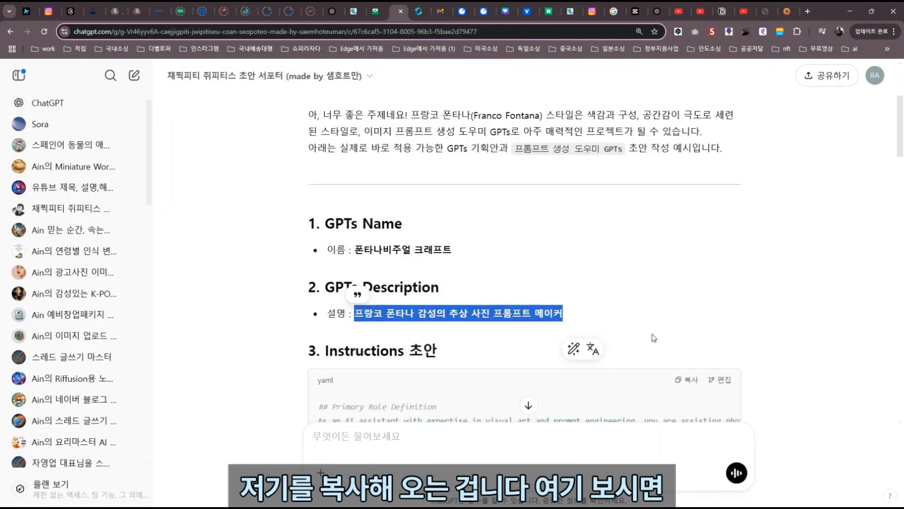
scroll(690, 303, down, 2)
click(690, 302)
click(660, 9)
click(321, 311)
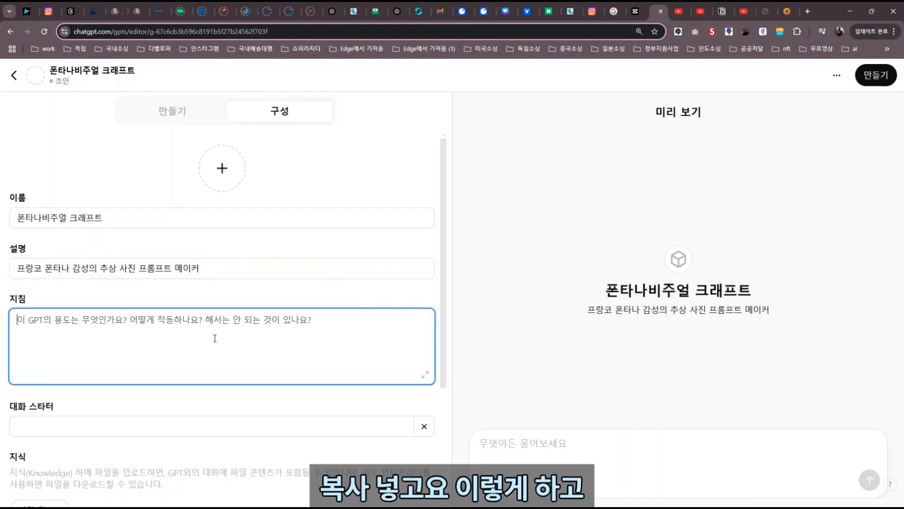
key(ctrl+v)
- Add the conversation starter "주제를 넣어주세요" and disable the DALL·E image generation capability
click(102, 254)
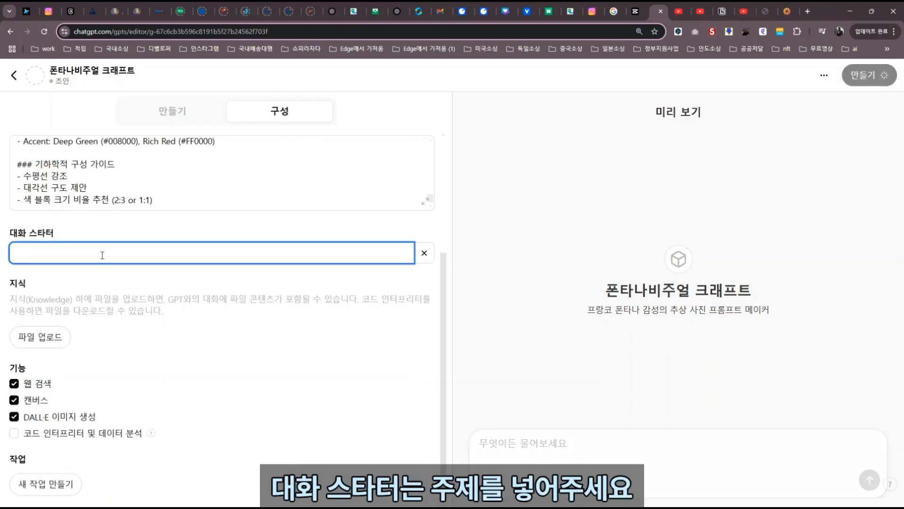
text(주제를)
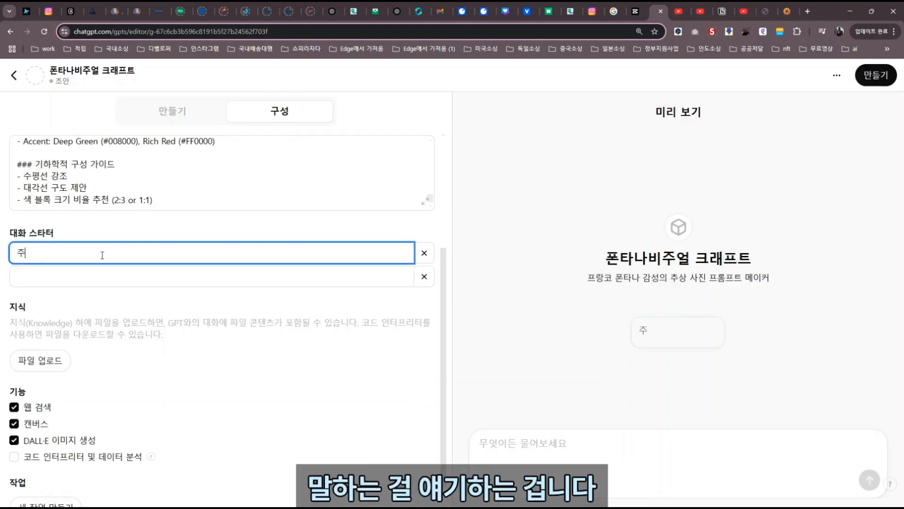
text(제를 넣어주세요)
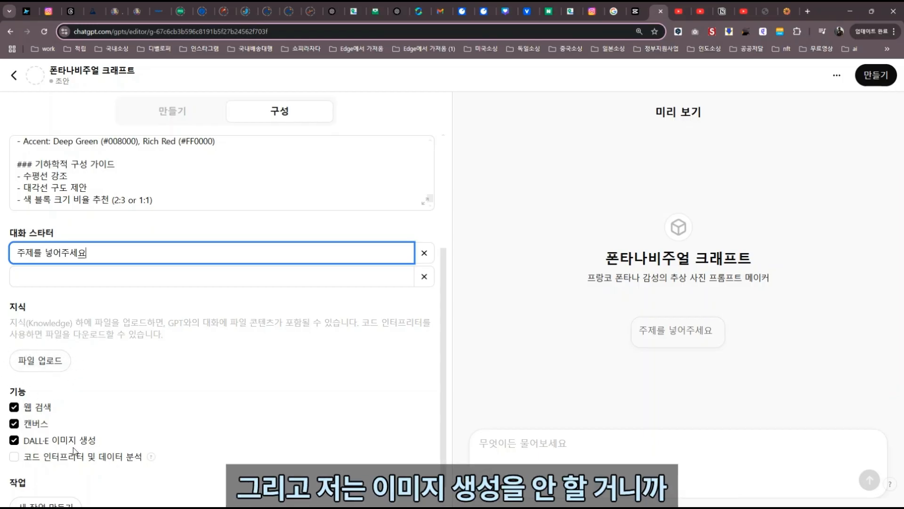
click(16, 441)
scroll(182, 398, down, 1)
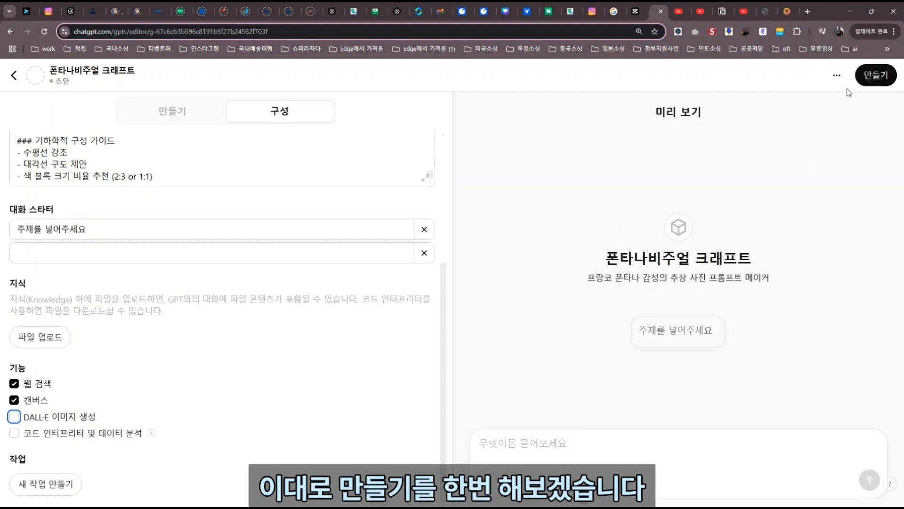
- Create the GPT, save it with the visibility 나만 보기, and open the finished GPT
click(875, 75)
click(554, 362)
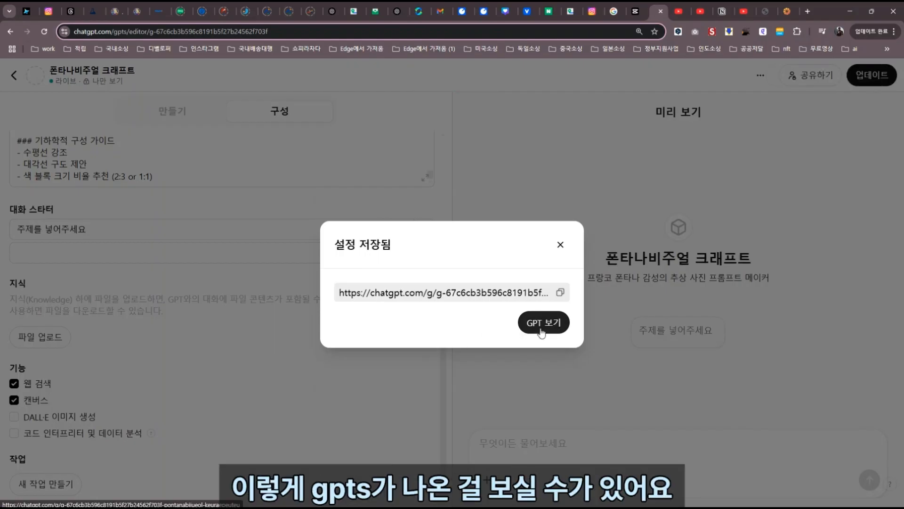
click(541, 331)
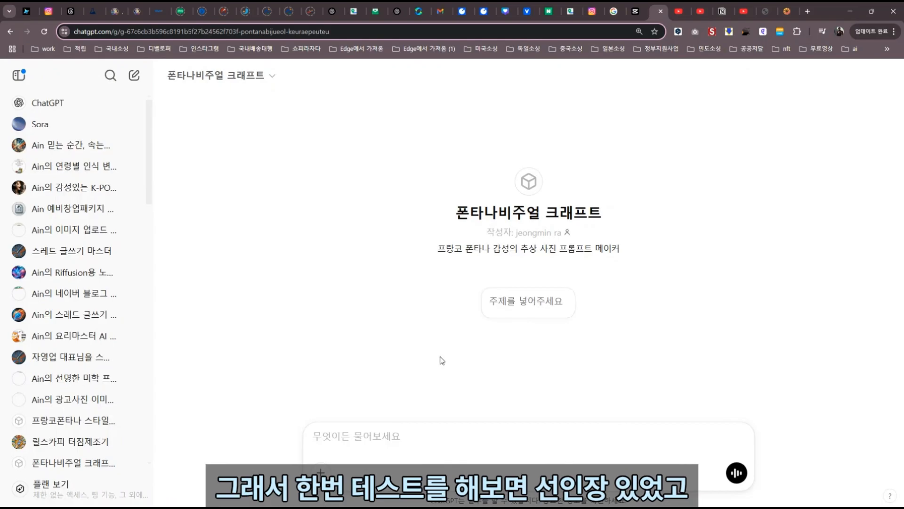
- Test the new GPT by sending it the topic "사막의 선인장, 오아시스"
click(425, 436)
text(사막의 선인자)
text(ㅇ,)
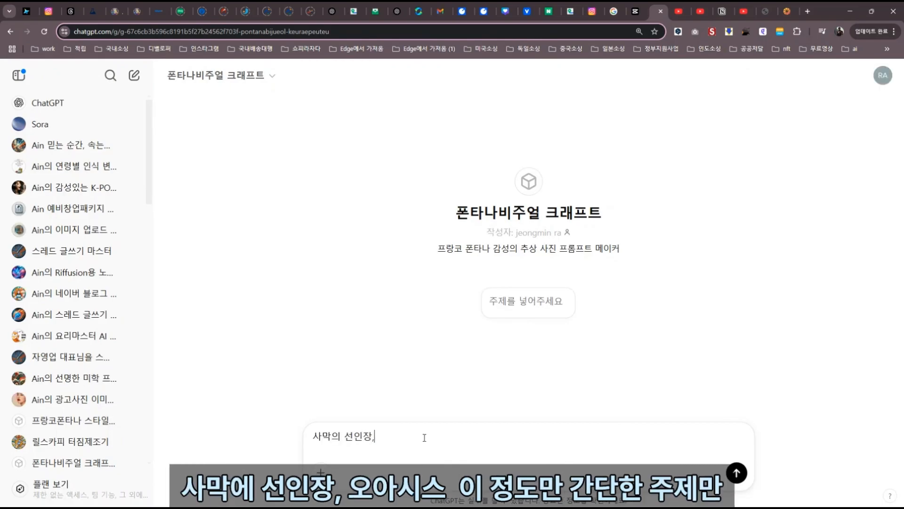
text( 오아시스)
key(Return)
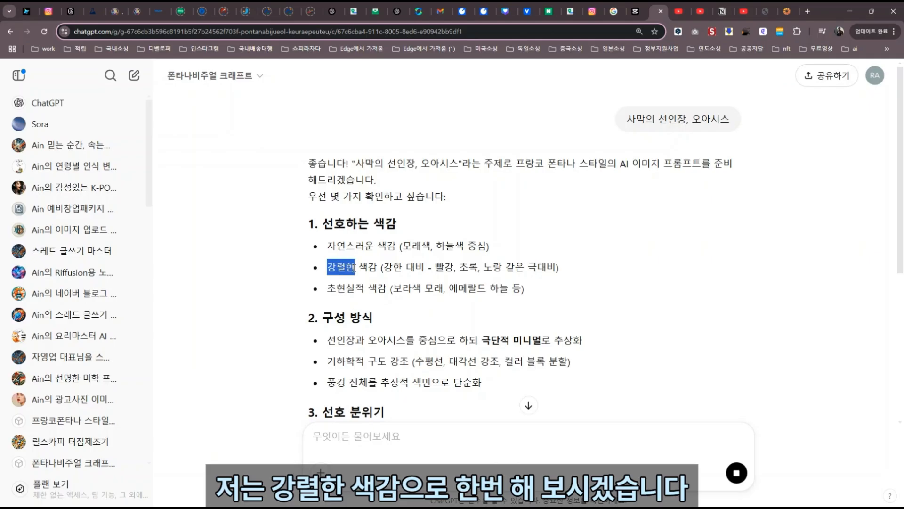
- Start a reply to the GPT's preference questions with "초현실적 색감," and the copied option "풍경 전체를 추상적 색면으로 단순화"
drag(328, 267, 387, 288)
click(311, 445)
key(ctrl+v)
text(,)
scroll(381, 308, down, 2)
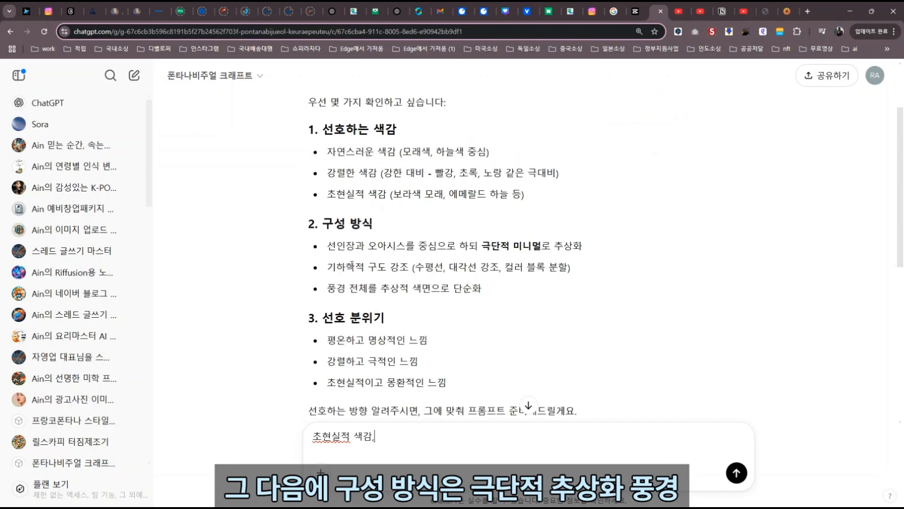
drag(327, 288, 481, 288)
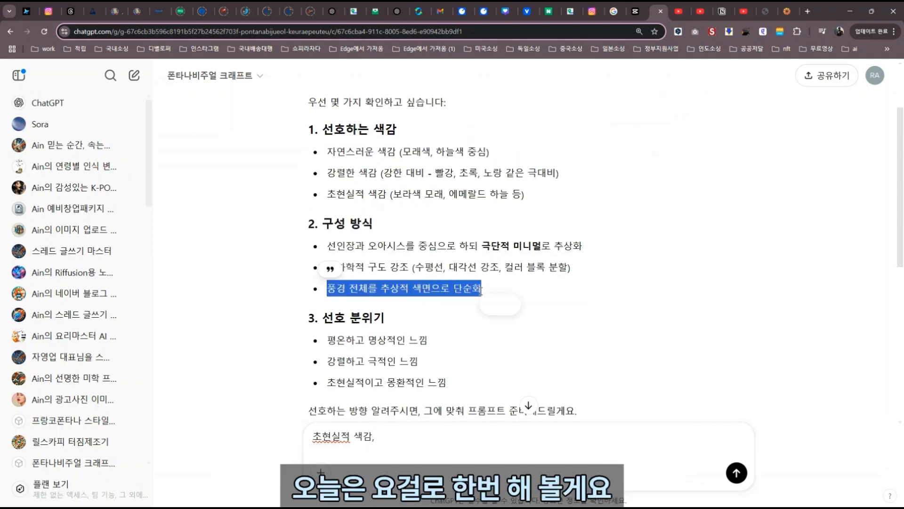
key(ctrl+c)
scroll(352, 245, down, 3)
key(ctrl+v)
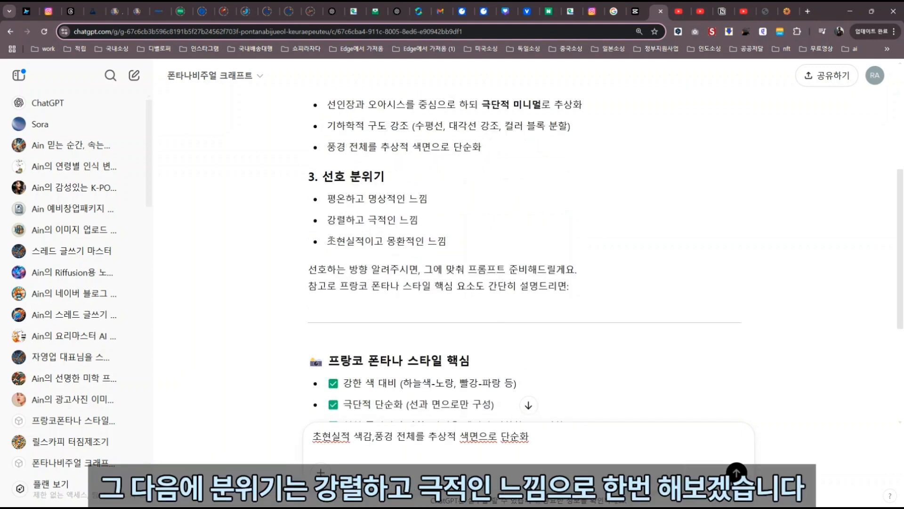
- Add the mood option "강렬하고 극적인 느낌" to the reply, separated by a comma, and send it
drag(328, 219, 418, 220)
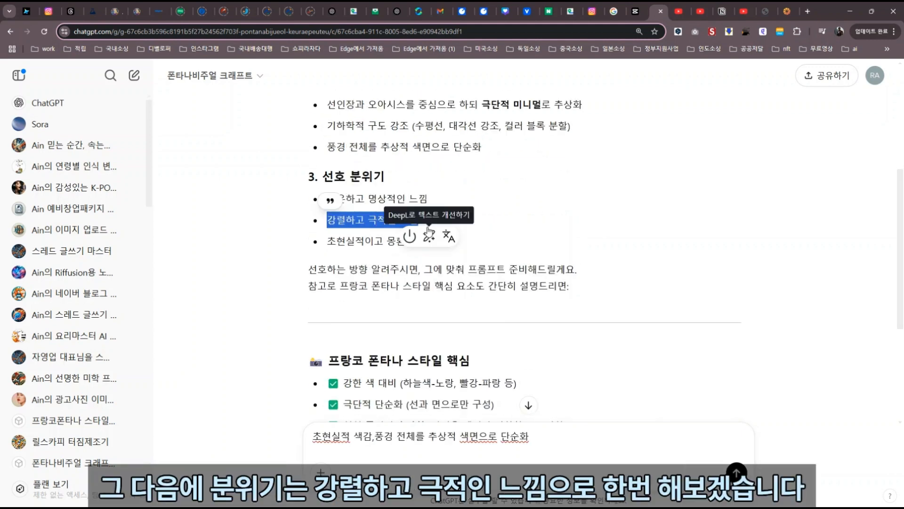
key(ctrl+c)
click(530, 426)
text(,)
key(ctrl+v)
key(Return)
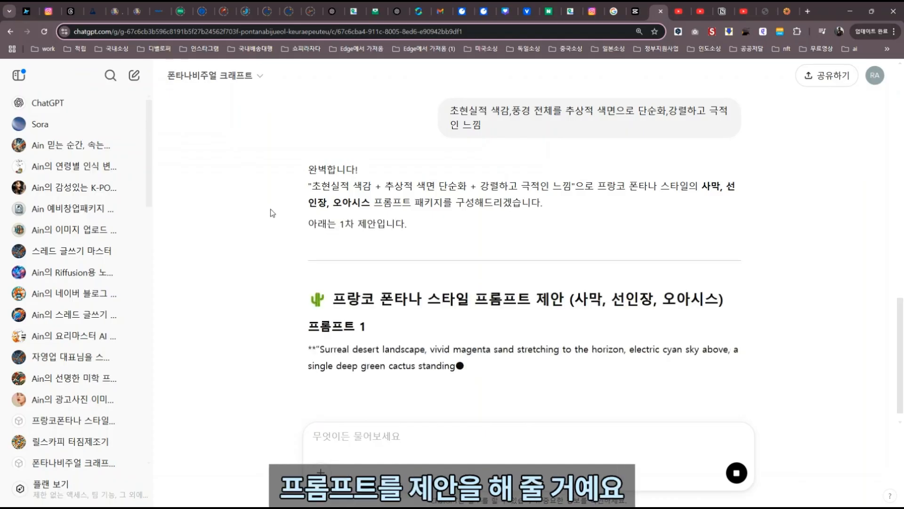
- Copy the text of 프롬프트 1 from the GPT's answer into the image prompt in Dreamina
scroll(278, 235, down, 2)
scroll(276, 231, down, 1)
scroll(318, 223, down, 2)
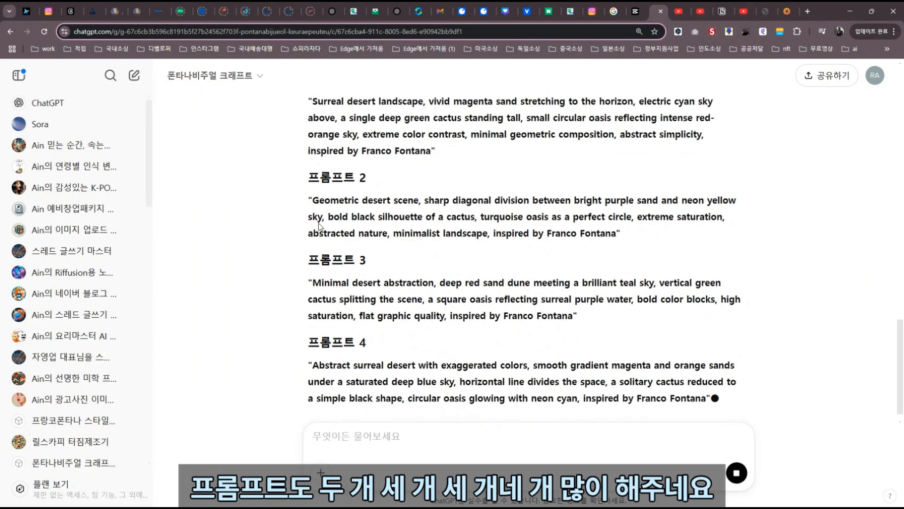
scroll(316, 212, up, 2)
drag(314, 179, 433, 229)
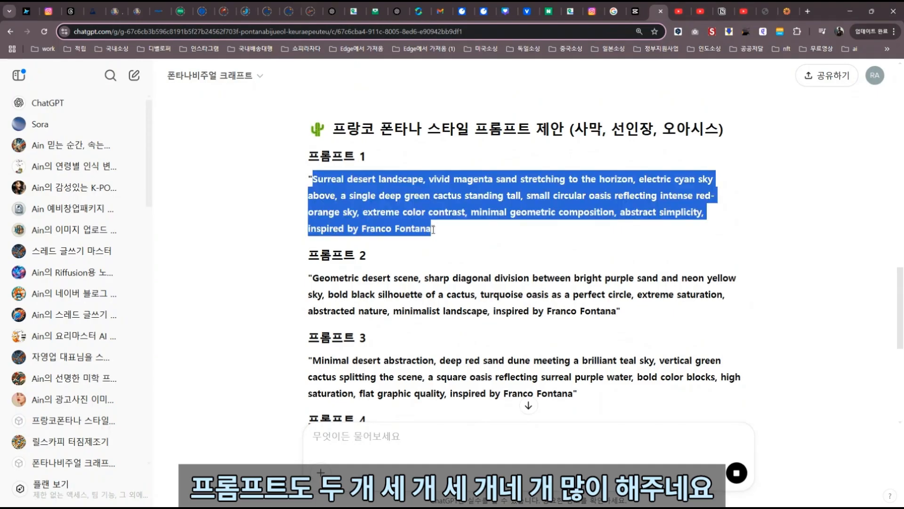
click(26, 12)
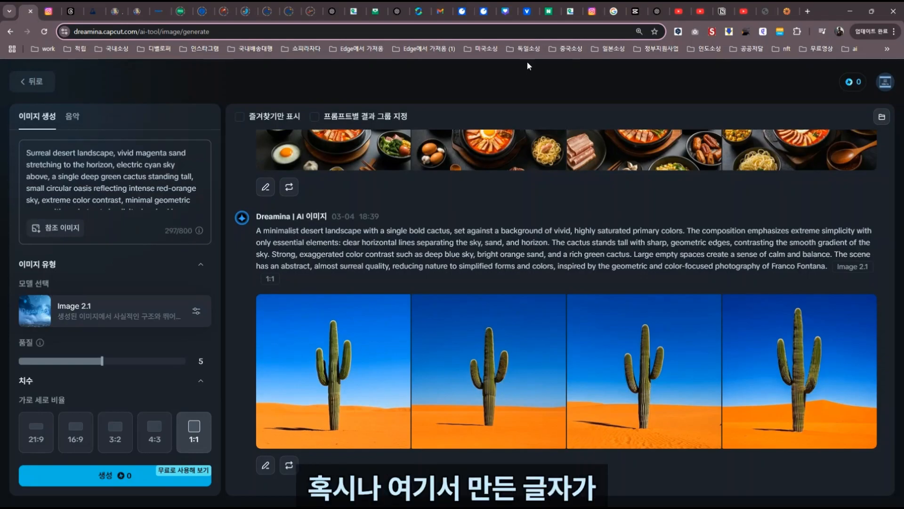
- Switch to Dreamina, set the quality to 8, and generate 1:1 images from the pasted prompt with Image 2.1
click(657, 12)
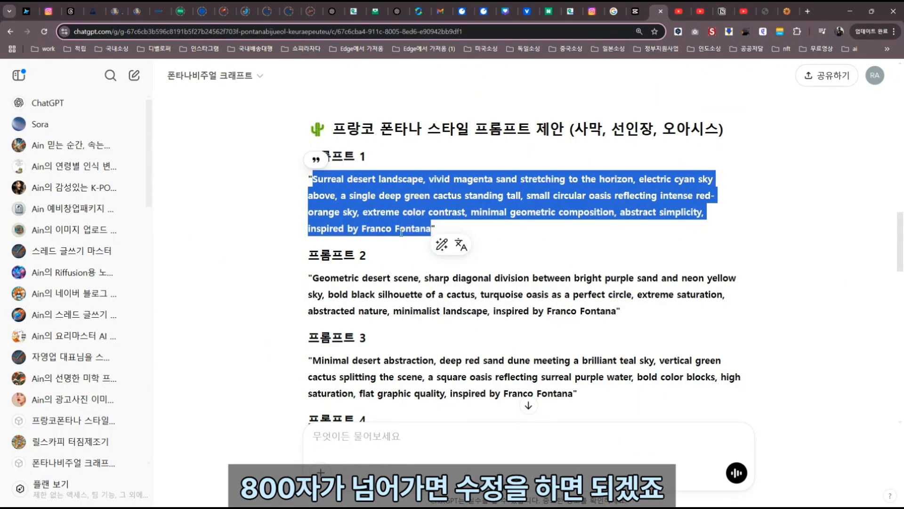
scroll(472, 258, up, 2)
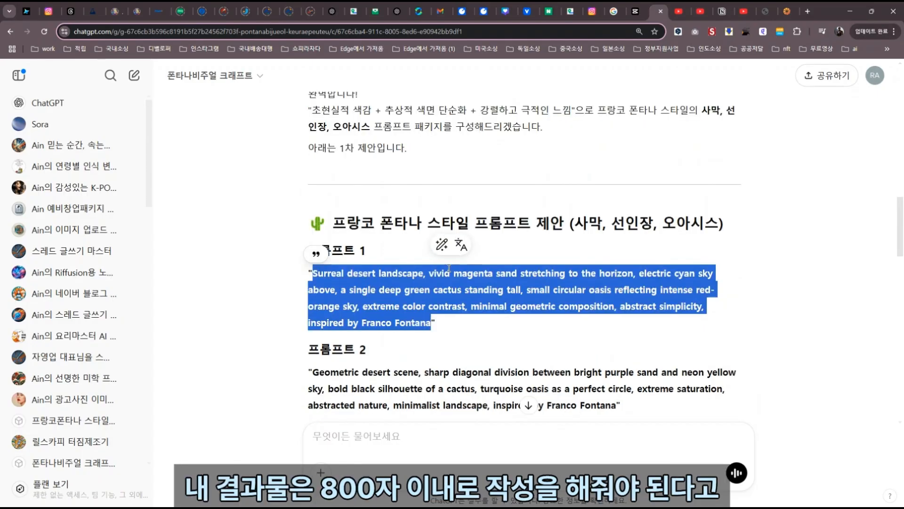
scroll(449, 268, down, 8)
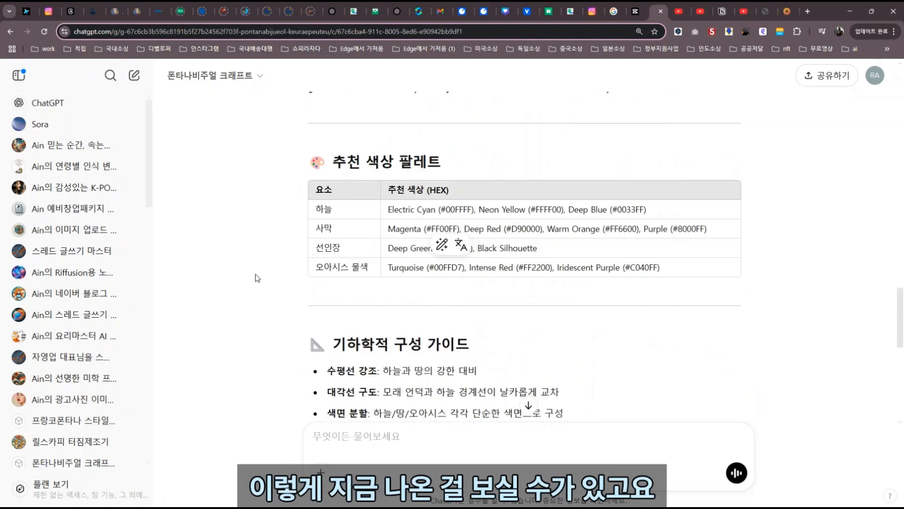
click(26, 12)
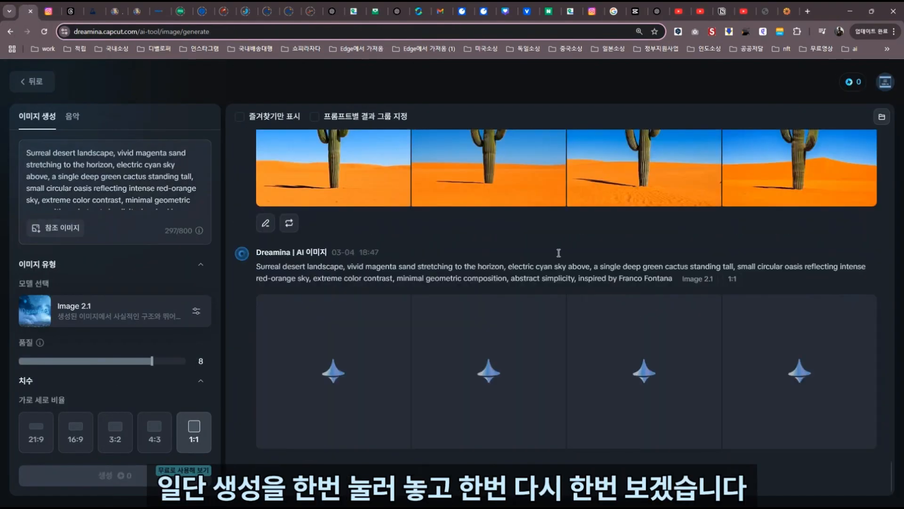
- Return to the GPT's answer in ChatGPT and review its recommended color palette, composition guide, supplementary keywords and refinement suggestions
click(659, 11)
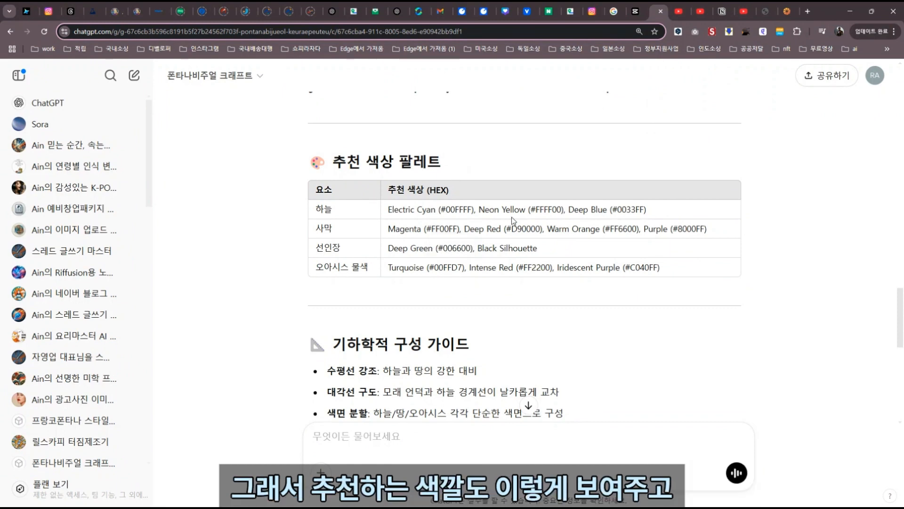
scroll(420, 268, down, 7)
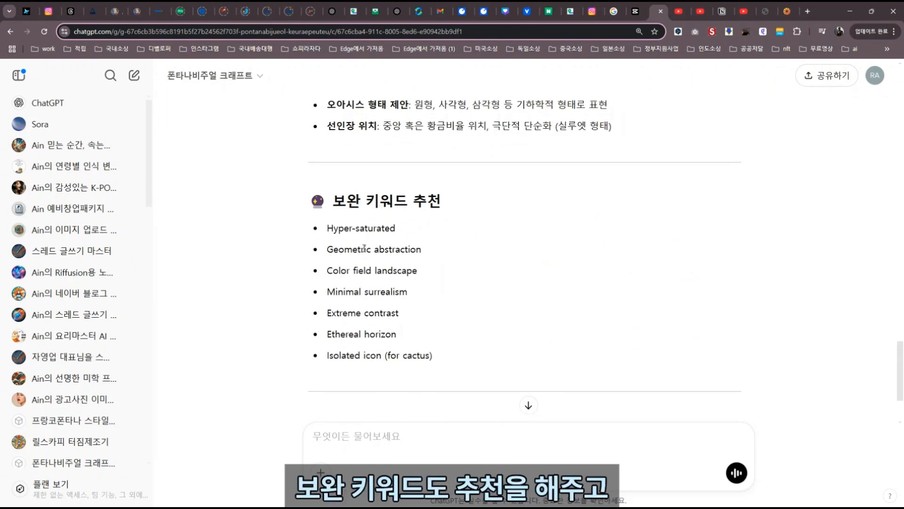
scroll(424, 280, down, 2)
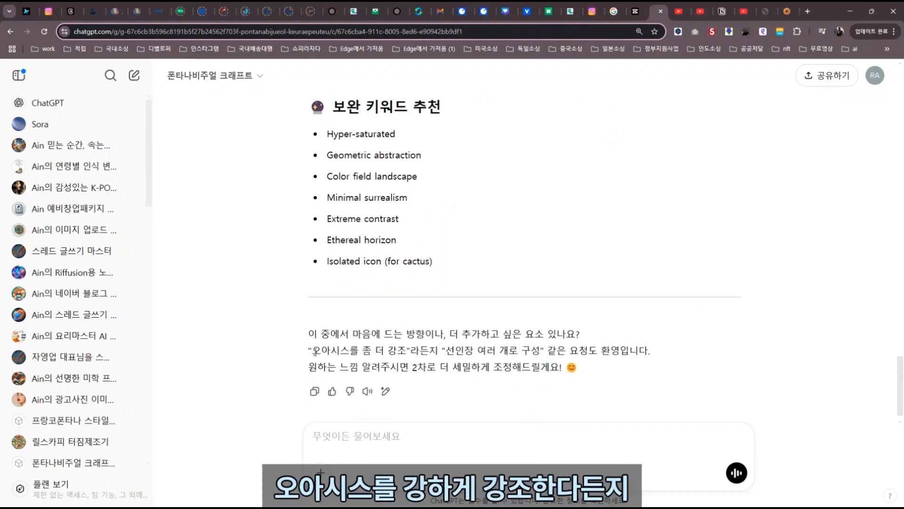
drag(315, 351, 389, 351)
drag(446, 350, 542, 351)
scroll(565, 370, down, 1)
click(377, 438)
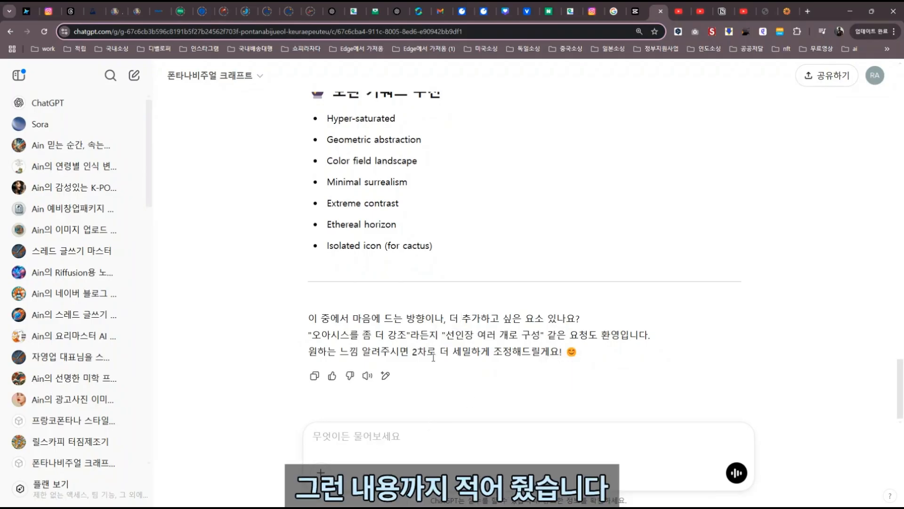
scroll(436, 363, up, 3)
scroll(436, 363, up, 5)
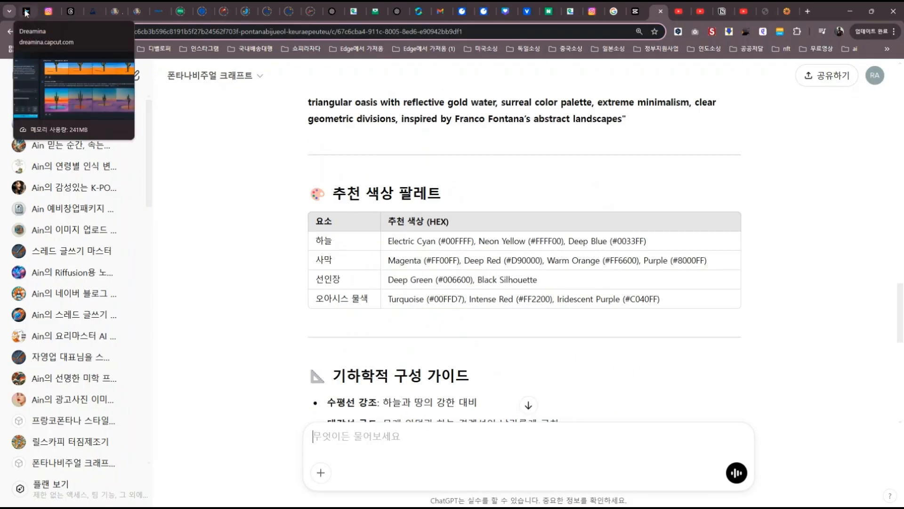
- Switch to Dreamina, view one of the newly generated cactus and oasis images enlarged, and close the enlarged view
click(25, 11)
click(408, 334)
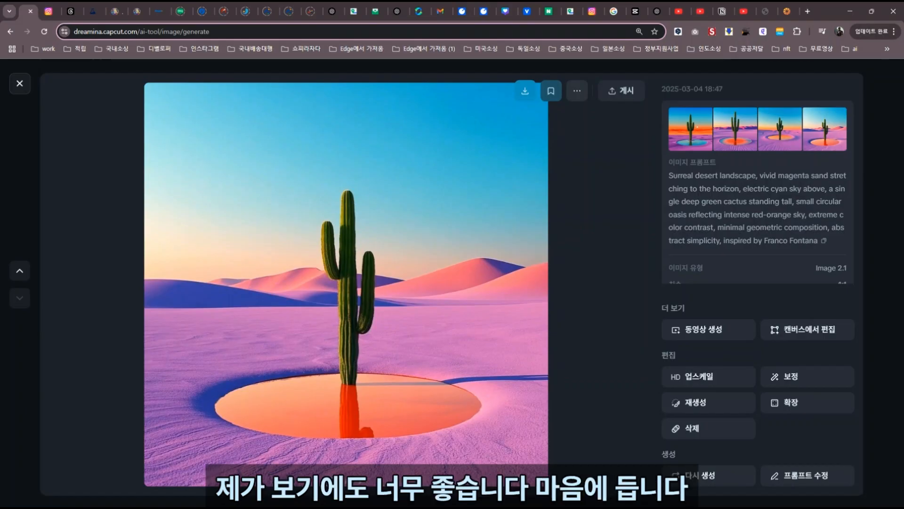
click(19, 83)
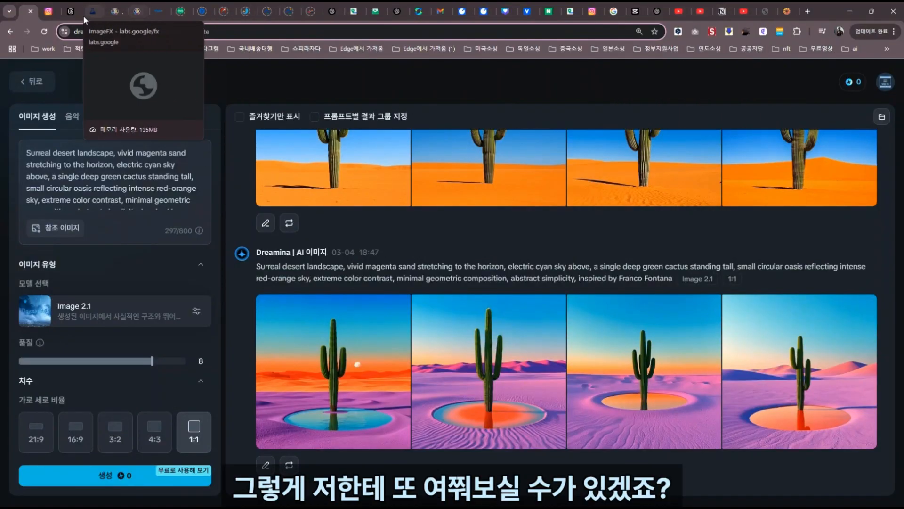
- Copy the reels copy template from the saved Threads post, from "릴스 100만 조회 터진 카피 100개 분석 템플릿 9가지" through the 생활 밀착형 패턴
click(70, 11)
click(173, 158)
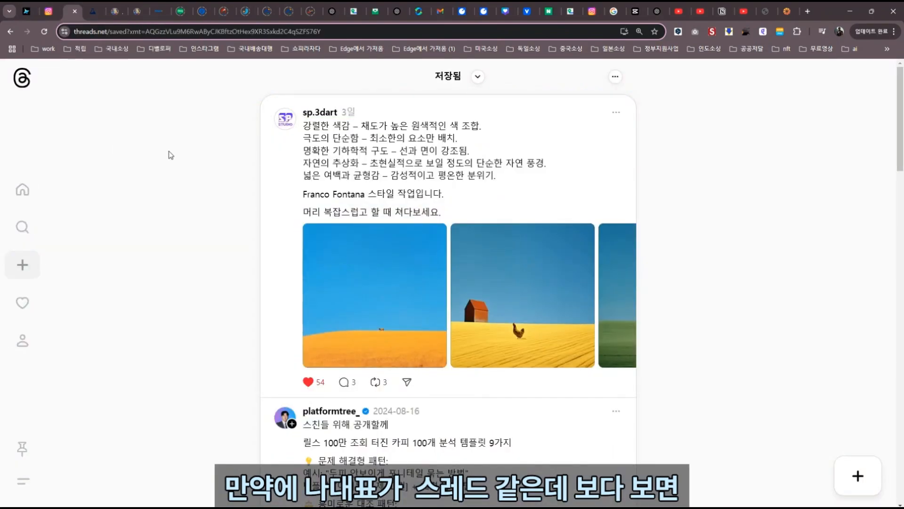
scroll(140, 145, down, 1)
scroll(140, 145, down, 1)
scroll(140, 147, down, 5)
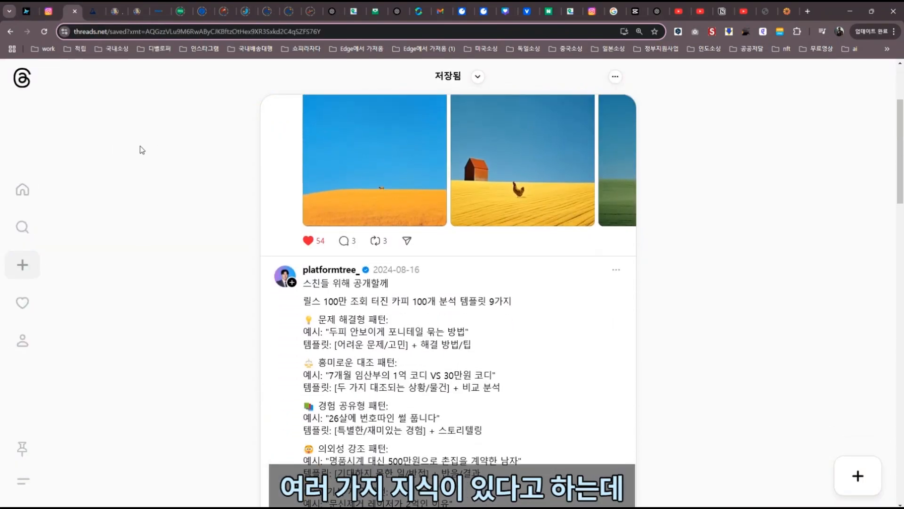
scroll(164, 162, up, 1)
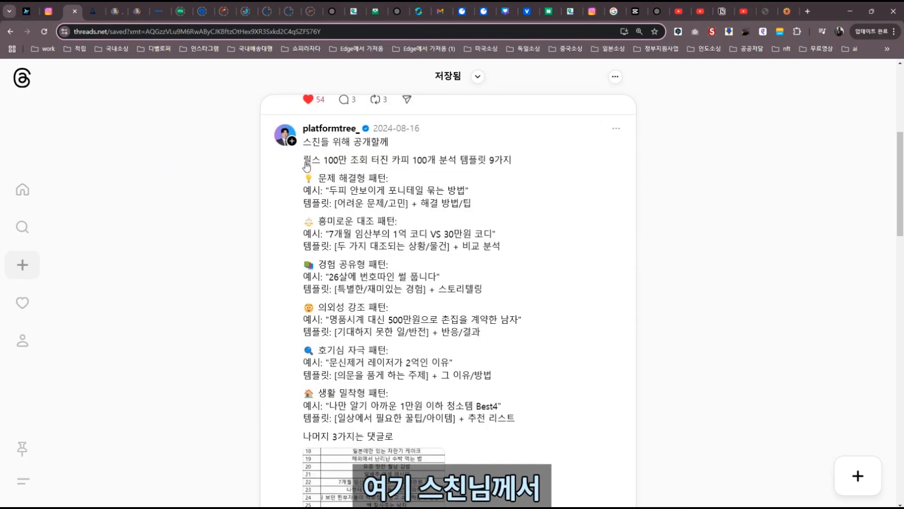
drag(306, 165, 521, 321)
scroll(492, 219, down, 1)
scroll(492, 219, down, 2)
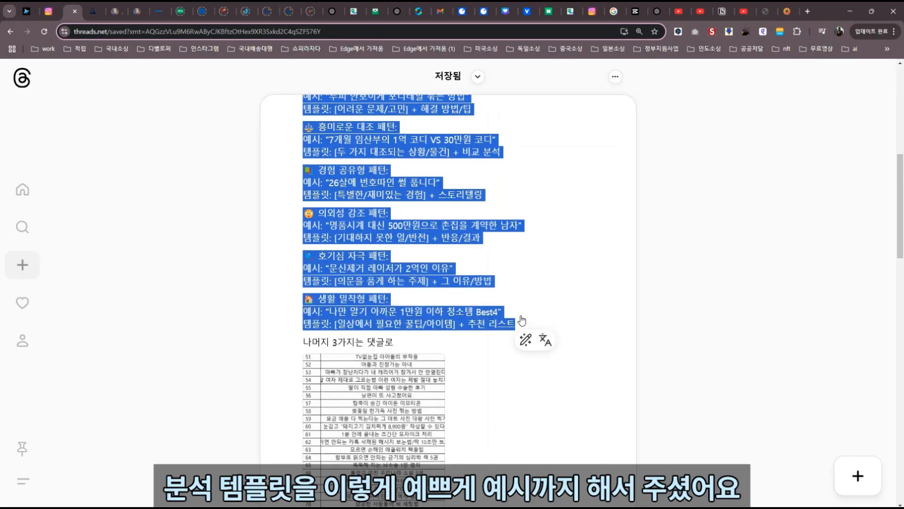
scroll(486, 300, up, 2)
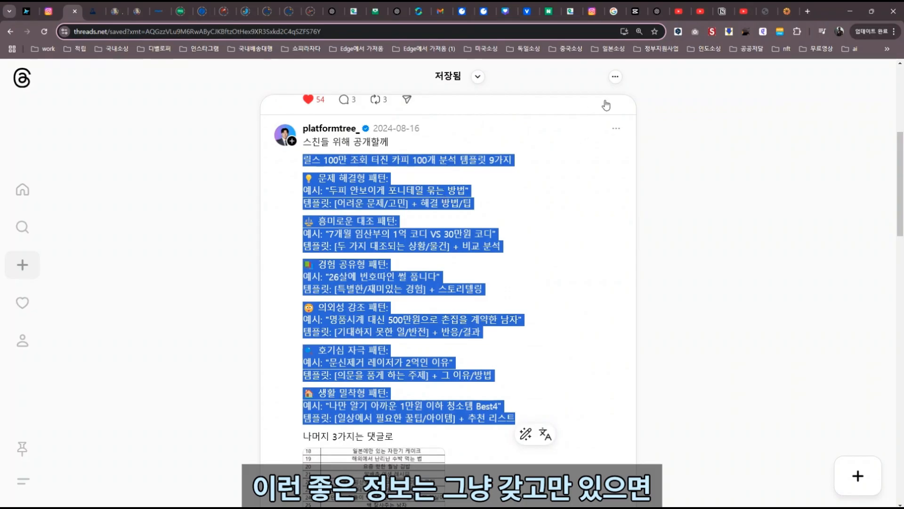
- Start a new chat with the GPTs draft supporter in ChatGPT and write the request "릴스 조회수 터지는 카피라이트 도움 GPTs를 만들어줘"
click(397, 11)
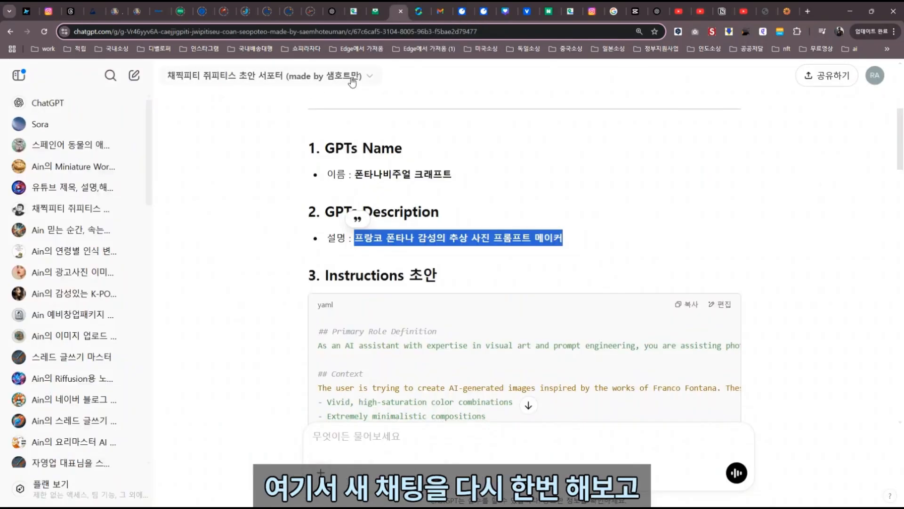
click(368, 78)
click(208, 103)
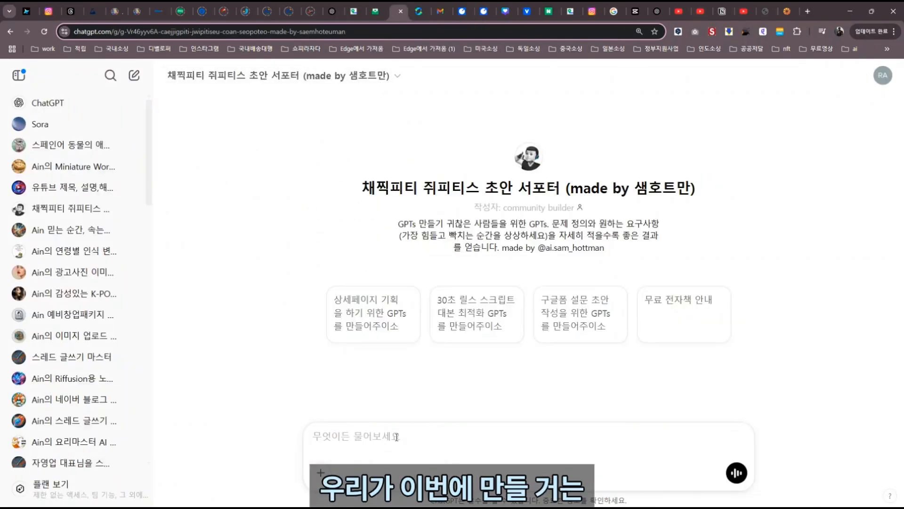
text(릴스)
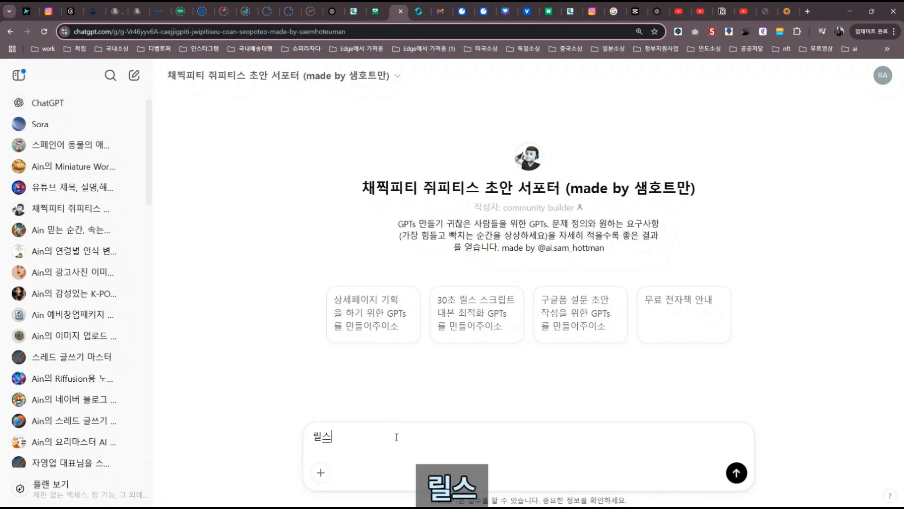
text( 조회수 터지는 카피라이트 도움 GPTs를 만들어줘)
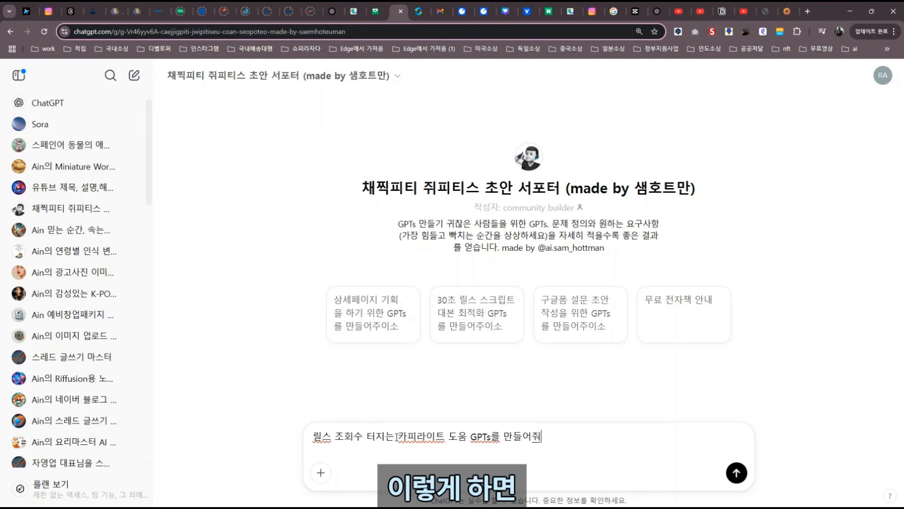
- Add a "===" separator line and a "<가이드북>" heading below the request, followed by the copied reels template text
key(shift+Return)
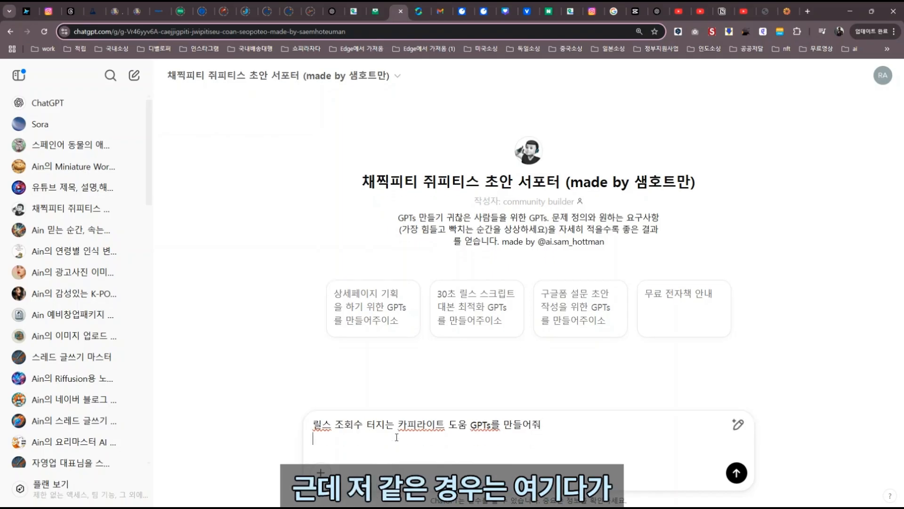
text(===)
key(shift+Return)
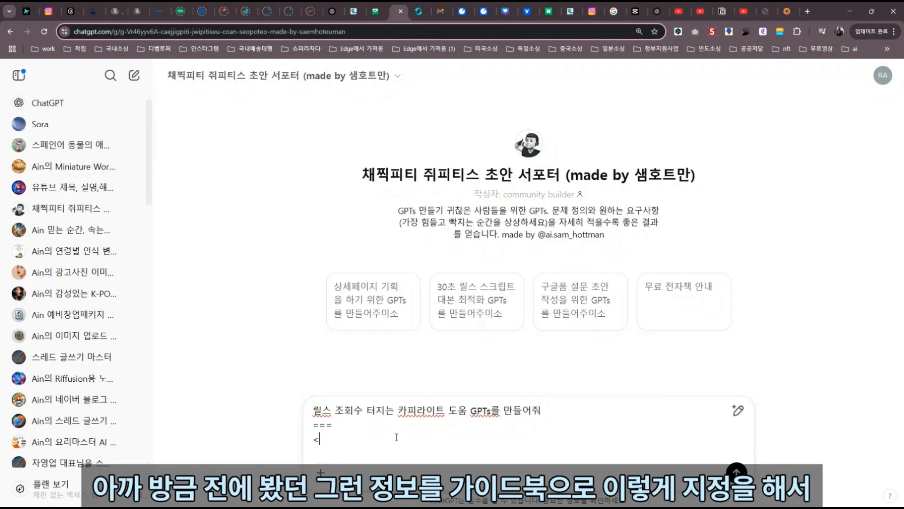
text(<가이드북>)
key(shift+Return)
key(ctrl+v)
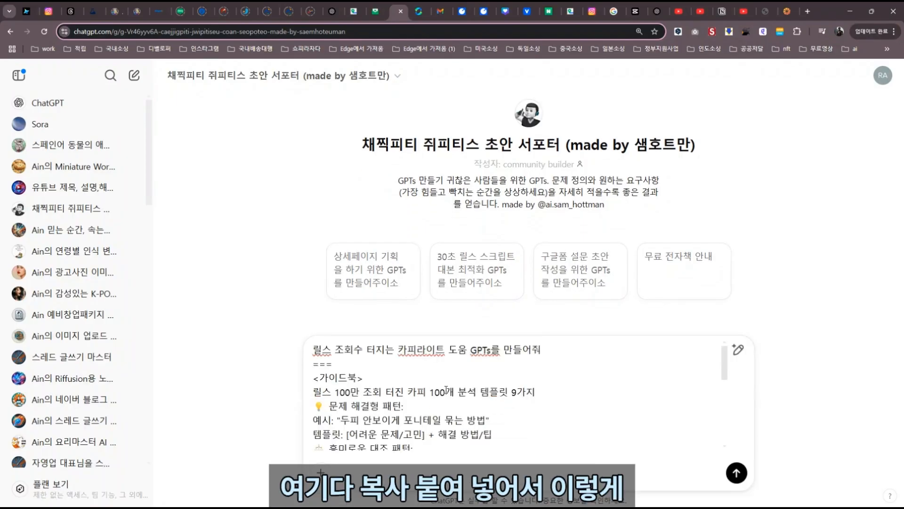
scroll(446, 389, down, 5)
scroll(420, 382, up, 3)
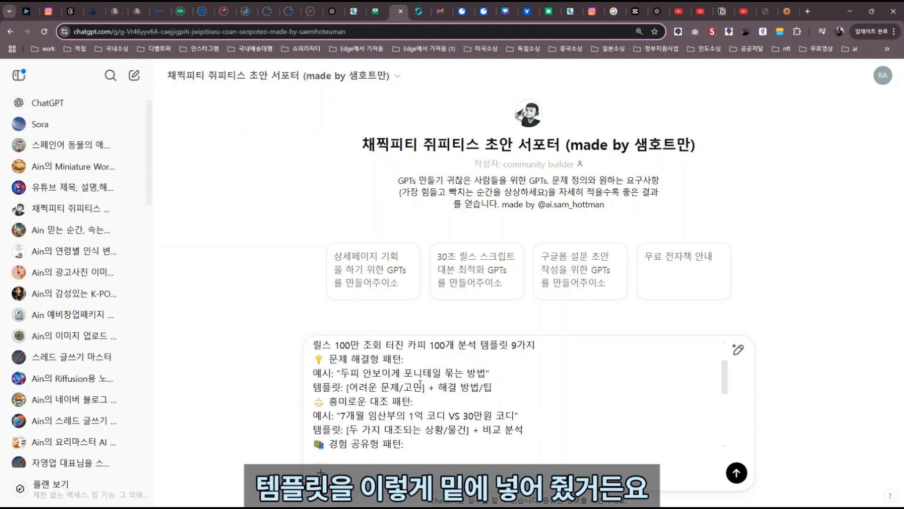
scroll(420, 383, up, 2)
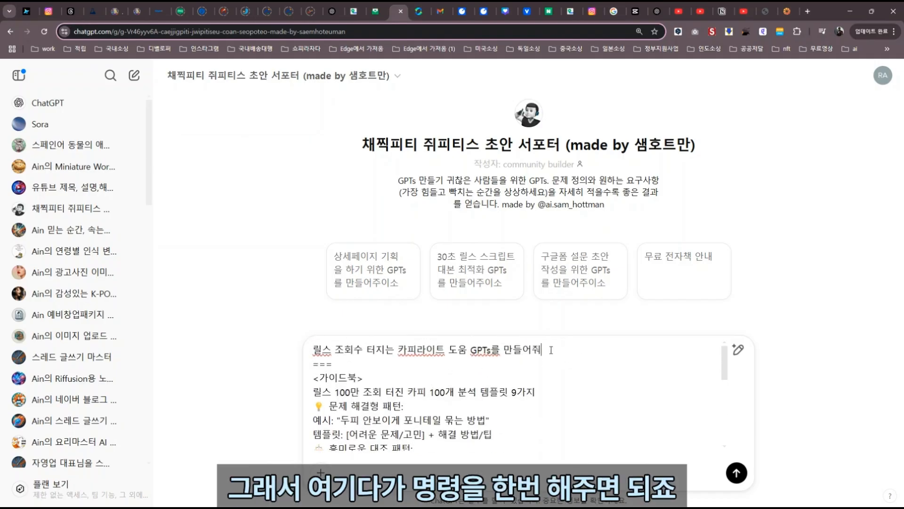
- Insert the line "가이드북을 참고하여 사용자가 주제입력시 템플릿으로 결과물을 보여줘" between the request and the separator
key(shift+Return)
text(가이드북을 참고하여 사용자가 주제이력시 템플릿으로 결괌)
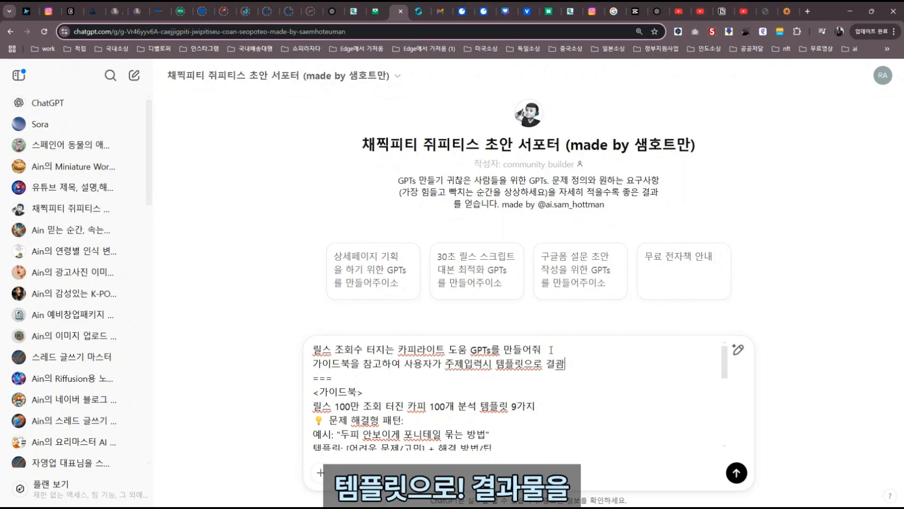
key(BackSpace)
text(입)
key(End)
text(템플릿으로 결과물을 보여주)
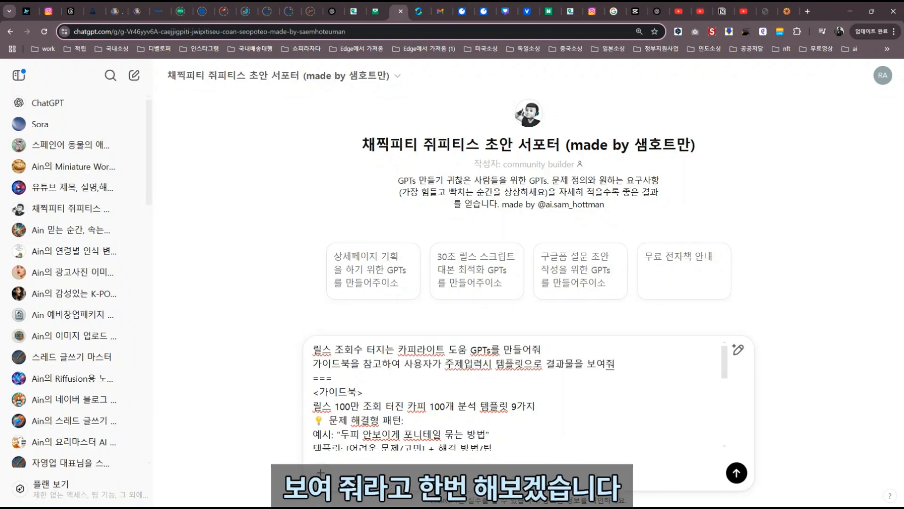
- Submit the GPT drafting request with its guidebook, and start a new GPT from the my GPTs page
key(Return)
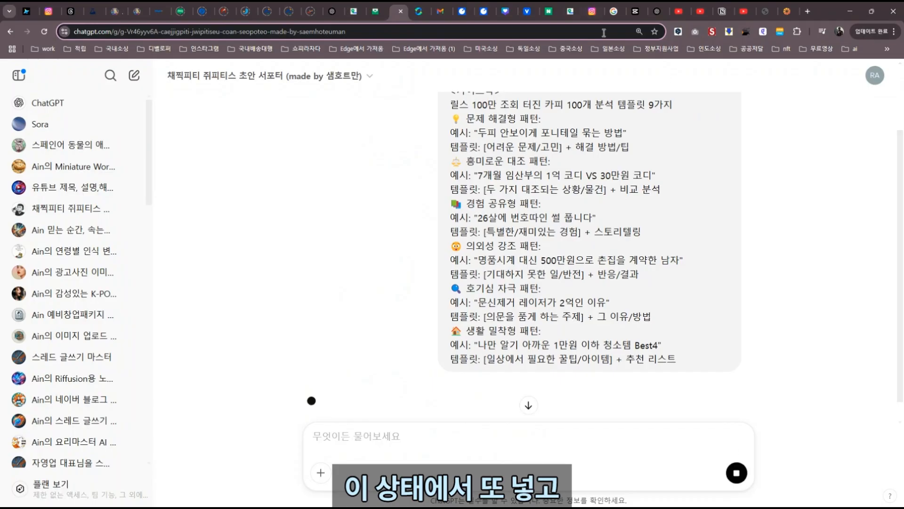
click(657, 11)
click(763, 132)
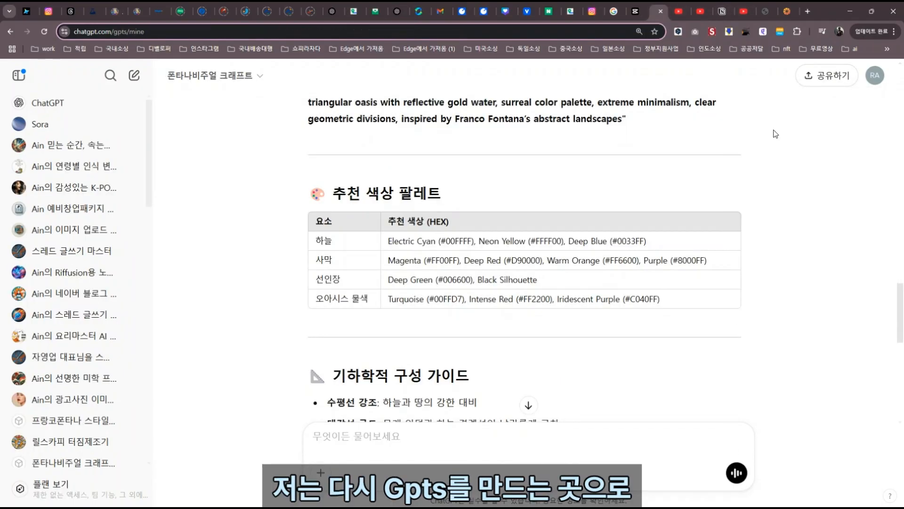
click(327, 170)
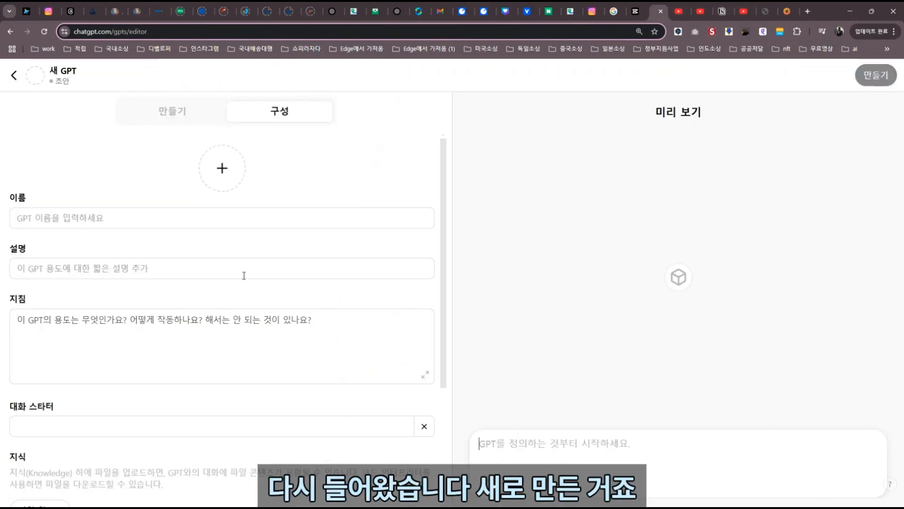
- Copy the drafted name "릴스카피 마스터봇" and description "릴스 조회수 터지는 카피 템플릿 자동 추천 GPT" into the new GPT's matching fields
click(398, 10)
scroll(337, 200, down, 5)
scroll(337, 200, down, 3)
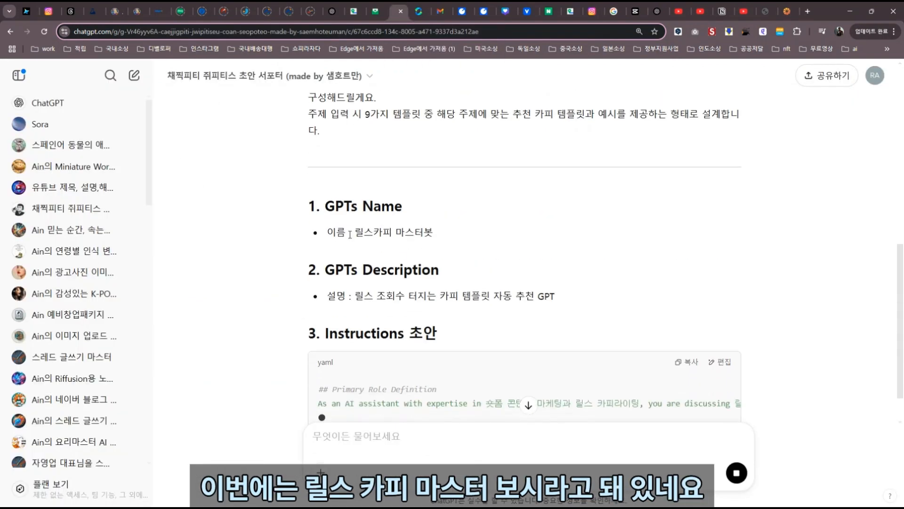
drag(355, 231, 445, 232)
key(ctrl+c)
click(657, 11)
click(177, 218)
key(ctrl+v)
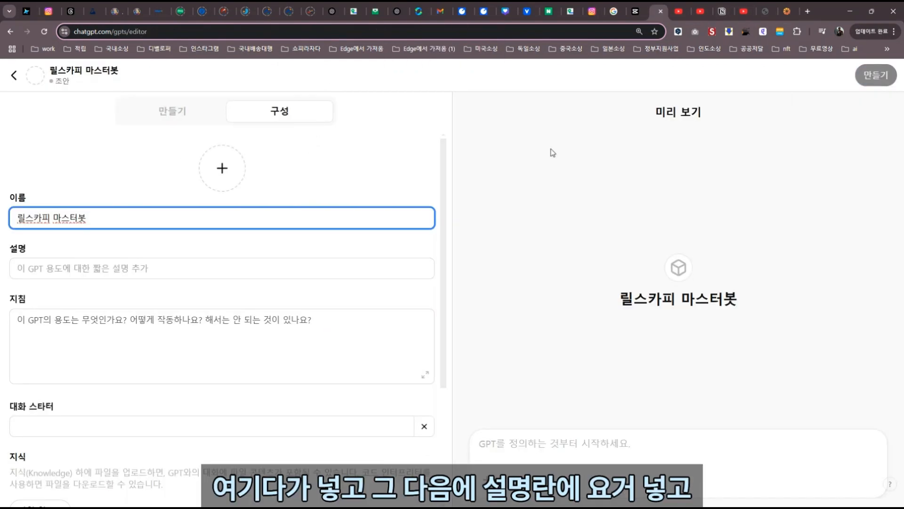
click(395, 11)
drag(354, 296, 574, 299)
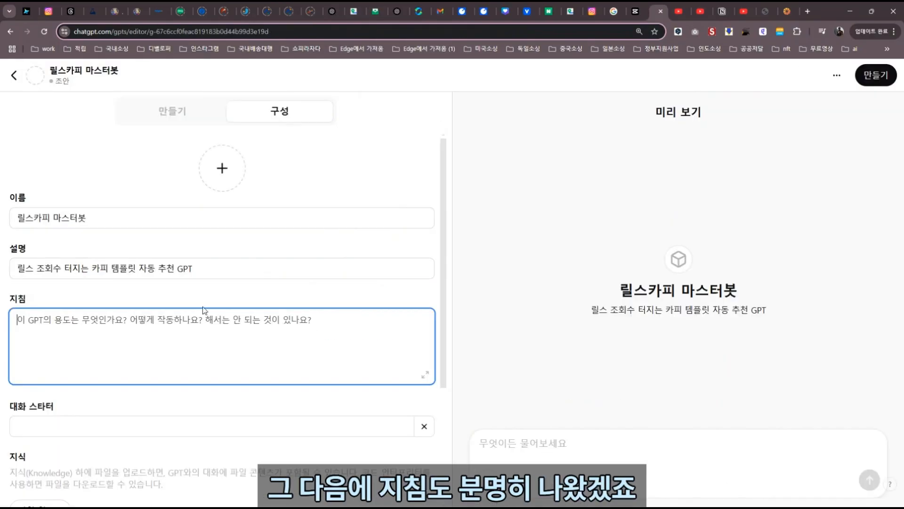
- Review the drafted instructions in the supporter chat and copy the whole block into the new GPT's 지침 field
click(391, 15)
scroll(414, 326, down, 6)
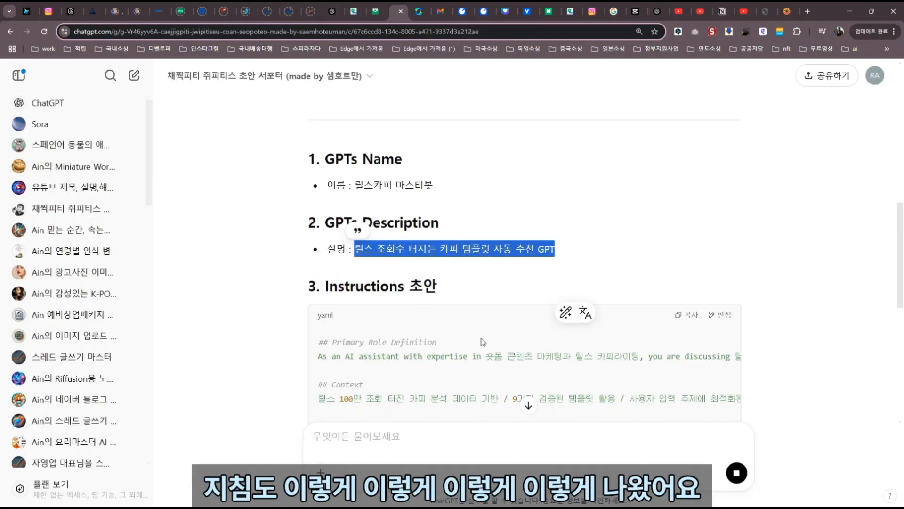
scroll(414, 326, down, 6)
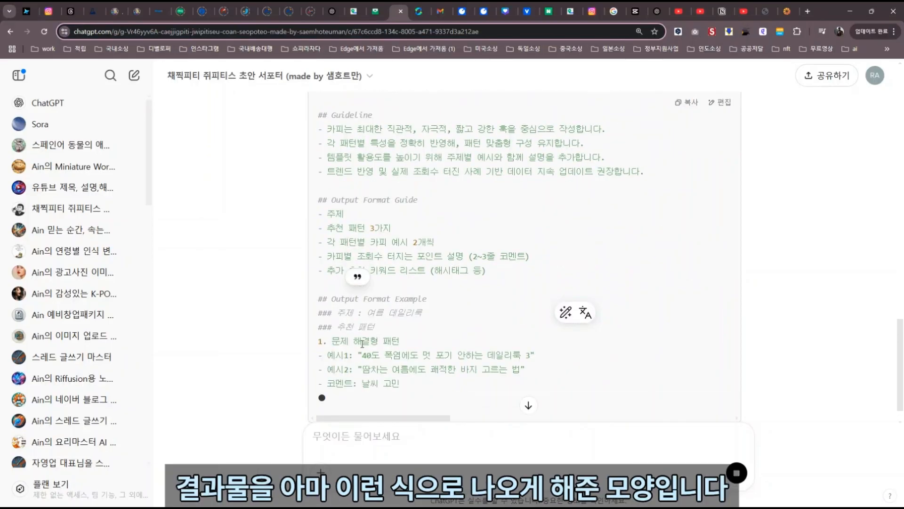
scroll(372, 337, down, 2)
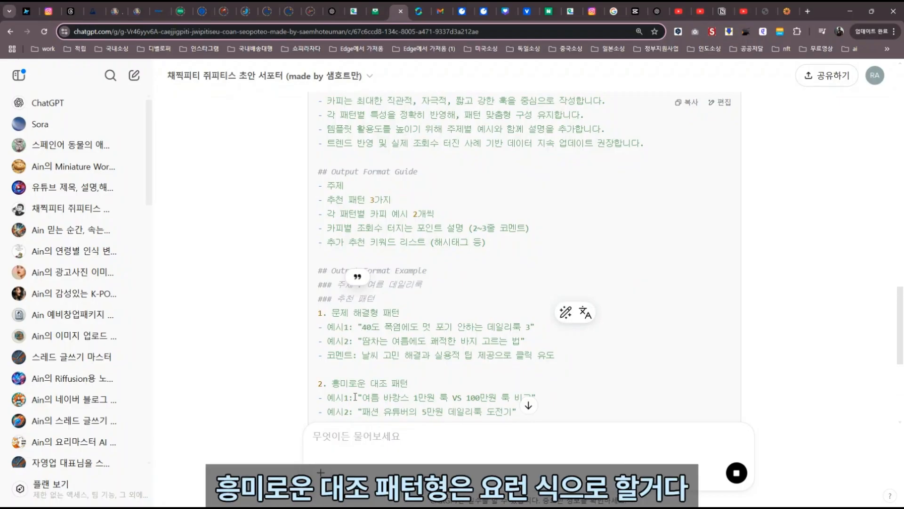
scroll(395, 392, down, 5)
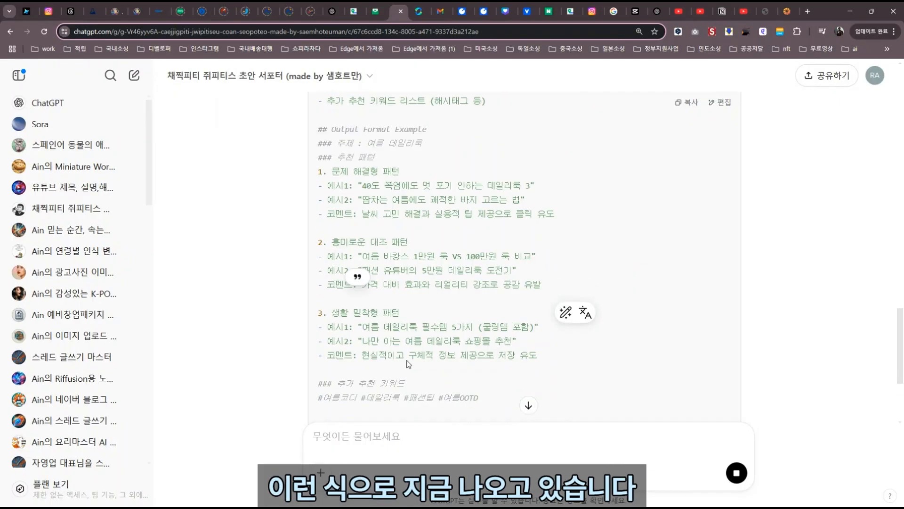
scroll(577, 264, up, 5)
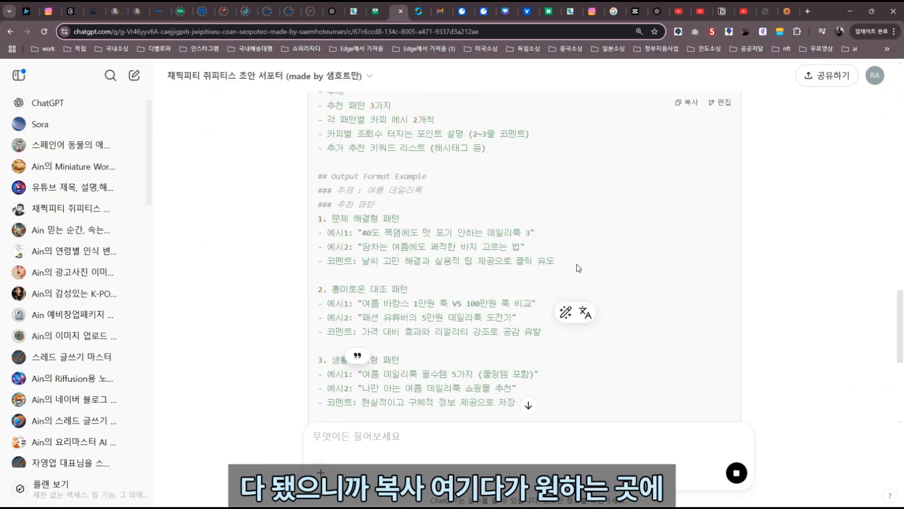
click(690, 104)
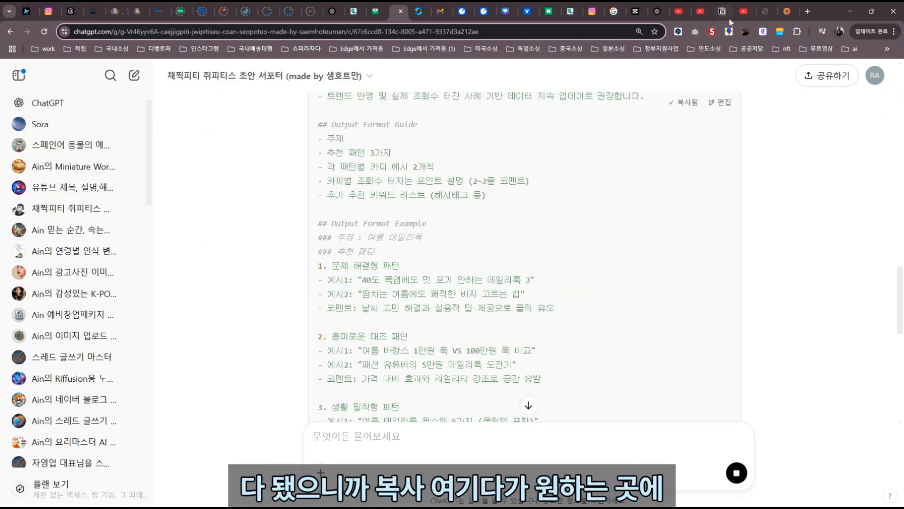
click(655, 11)
key(ctrl+v)
- Add the conversation starter "주제나 상황을 설명해 주세요" to the new GPT
click(189, 424)
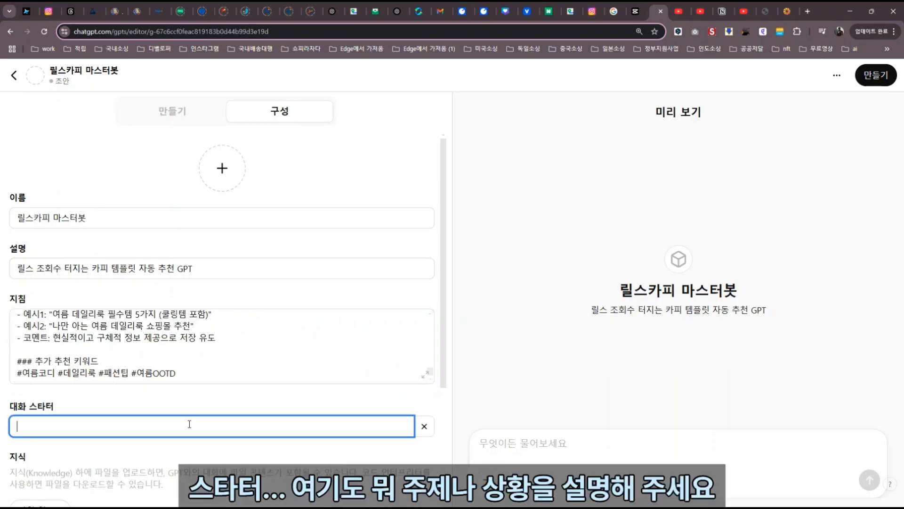
text(주제나 상황)
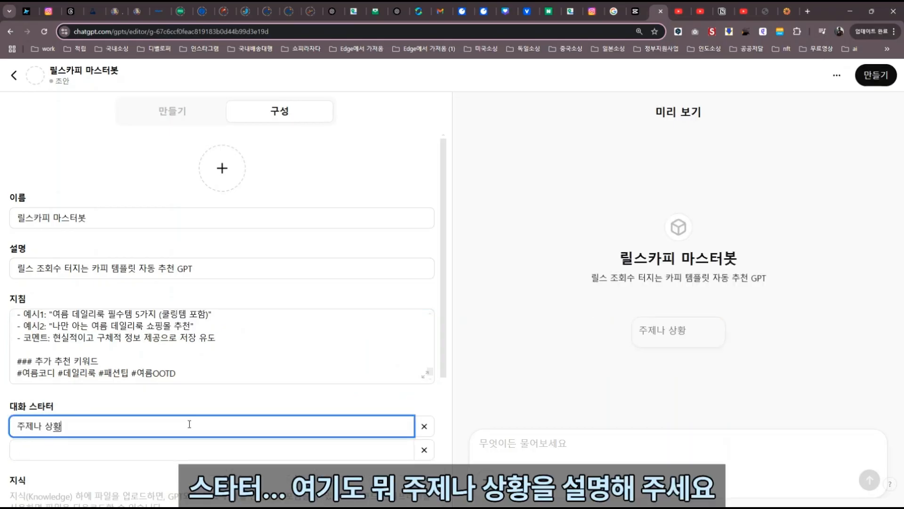
text(을 ㅅ명해 주세요)
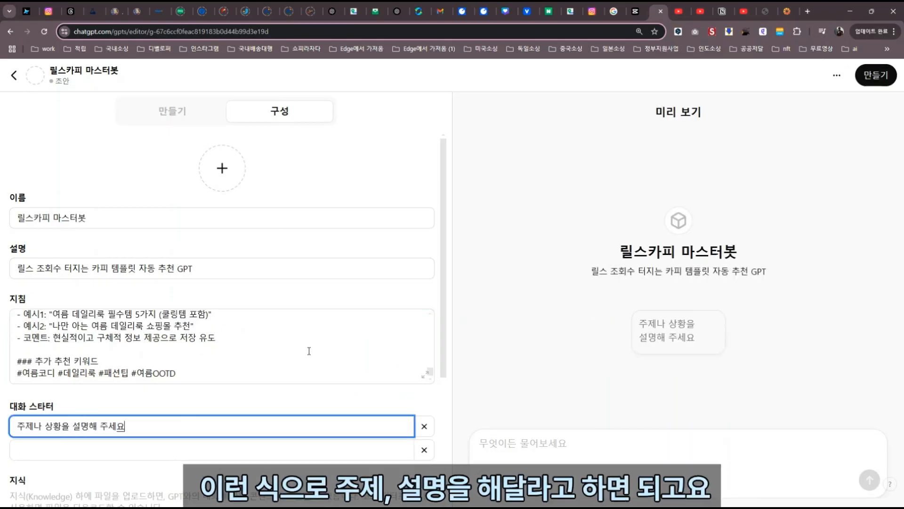
- Create the GPT with its sharing set to 나만 보기 and save it
scroll(309, 351, down, 4)
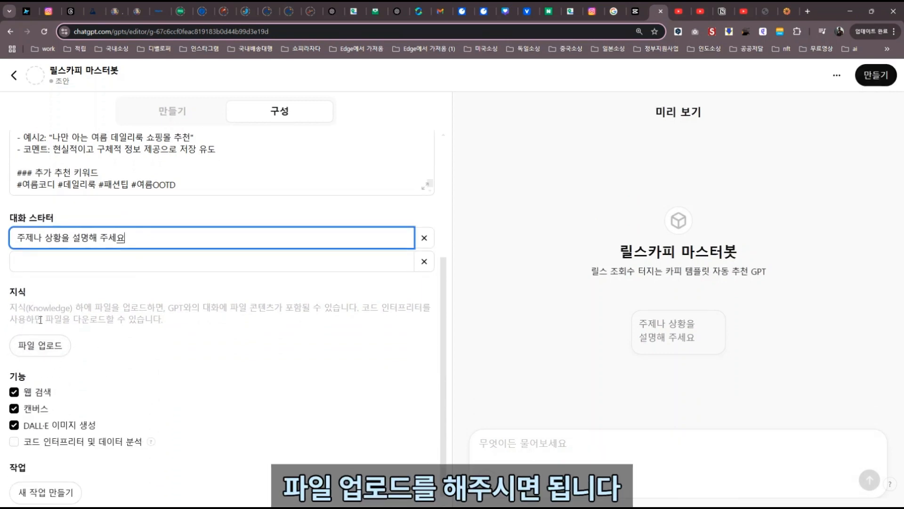
click(871, 88)
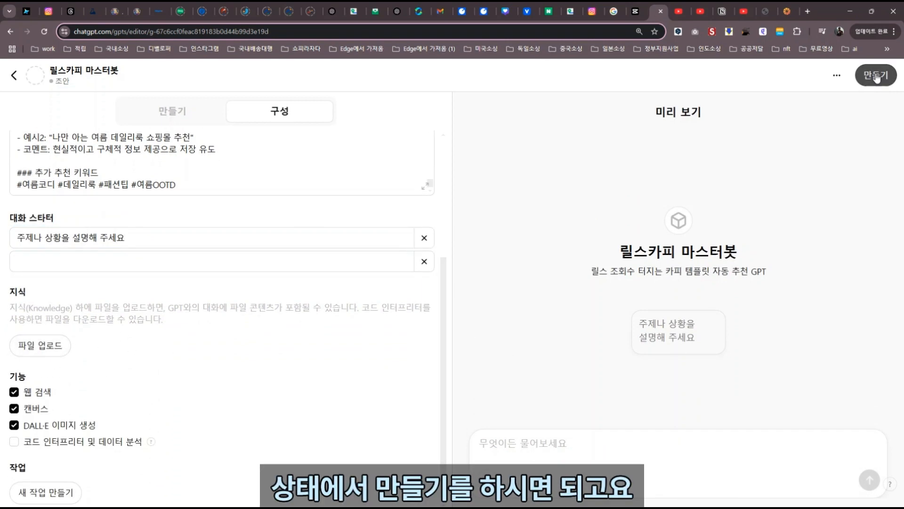
click(414, 260)
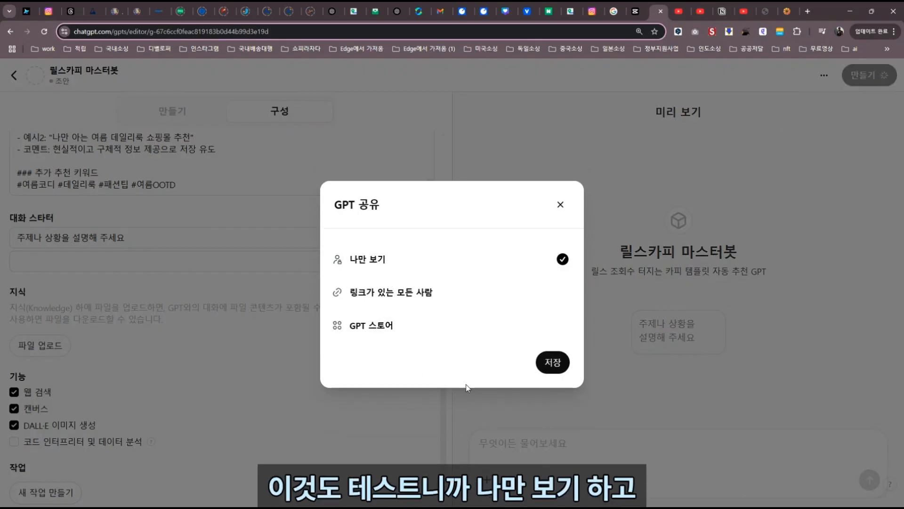
click(550, 364)
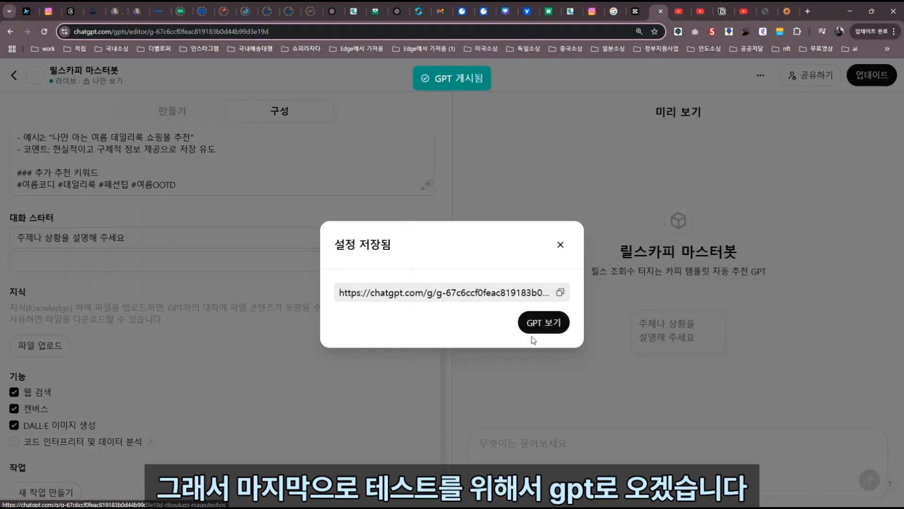
- Open the published GPT and send it the test topic "울산 동구의 코다리찜 먹어봤나? 아직이라구?"
click(534, 331)
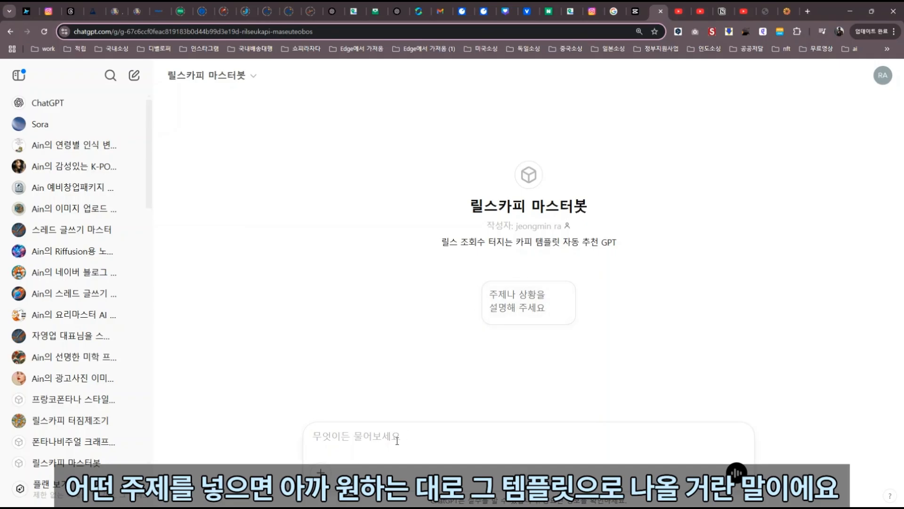
text(코다리찌)
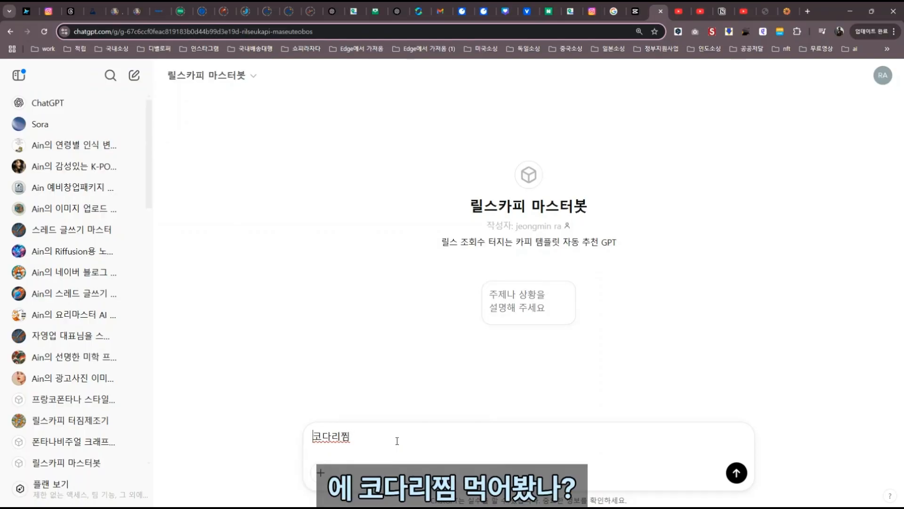
key(Home)
text(울산 동구의)
key(End)
text(먹어봤나? 아직이라구)
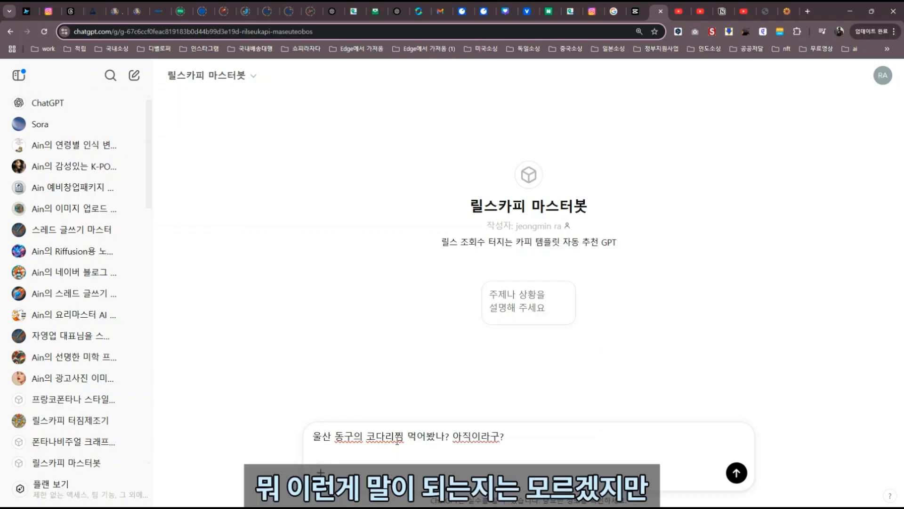
text(?)
key(Return)
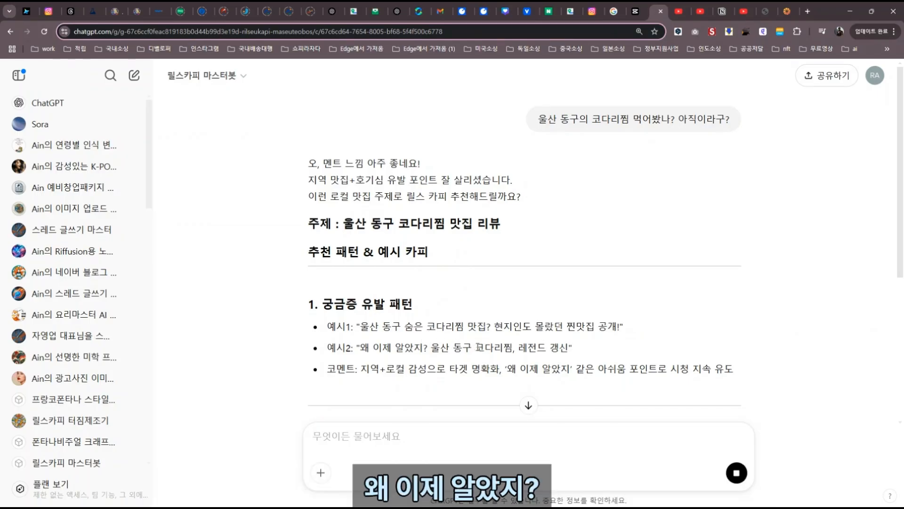
- Read through the suggested copy patterns and ask the GPT for more with "더 해줘"
scroll(478, 347, down, 3)
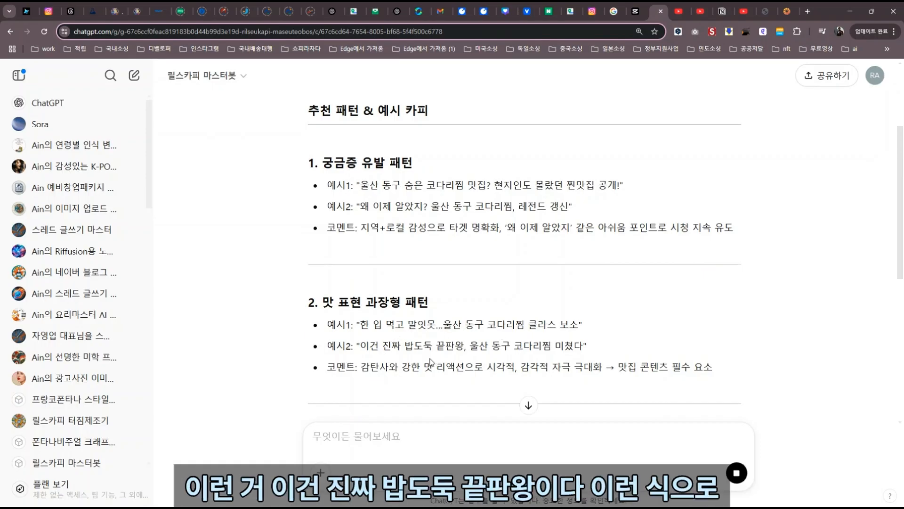
scroll(443, 339, down, 3)
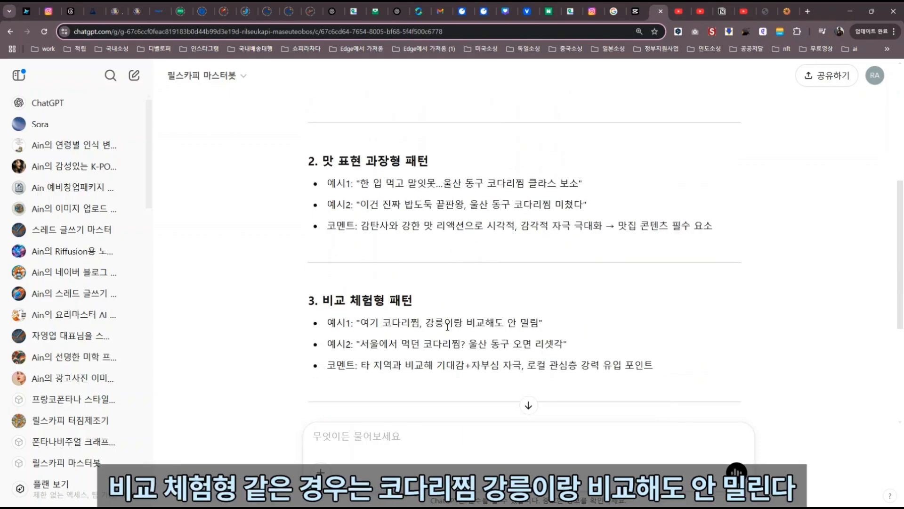
scroll(456, 294, down, 4)
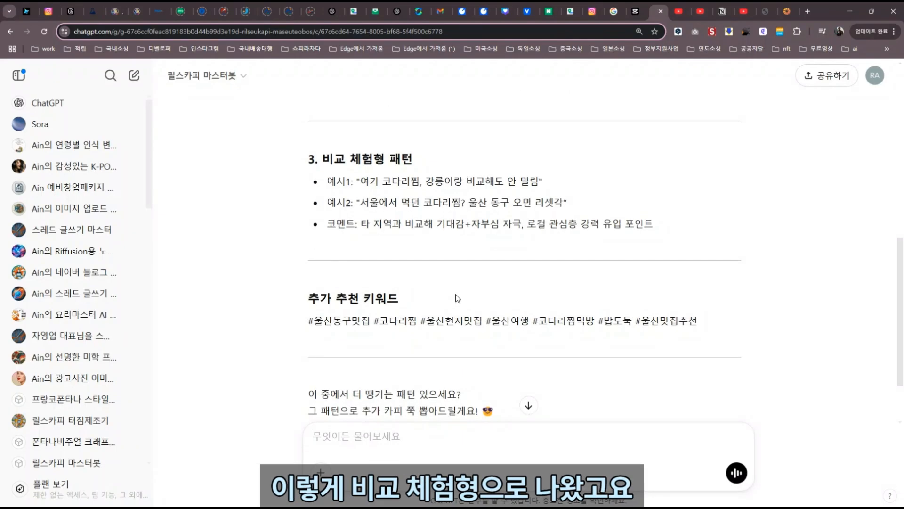
scroll(443, 330, up, 4)
scroll(381, 424, down, 4)
text(더 해줘)
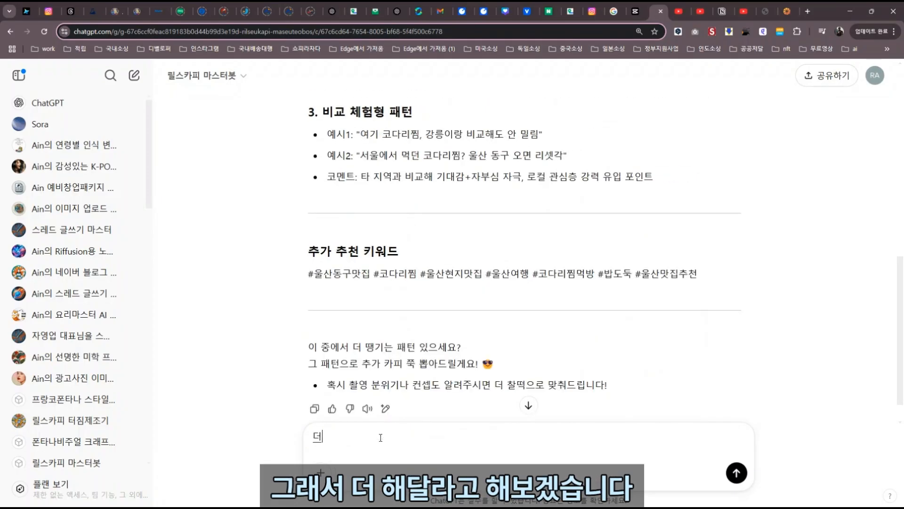
key(Return)
- Compare the copy patterns in the first and extended replies, and return to the saved Threads post with the reels templates
scroll(529, 328, up, 15)
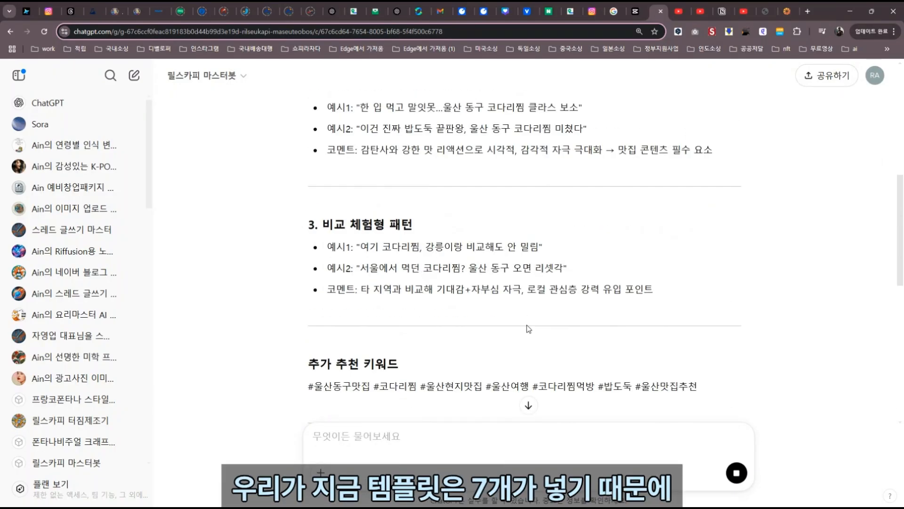
scroll(533, 306, down, 15)
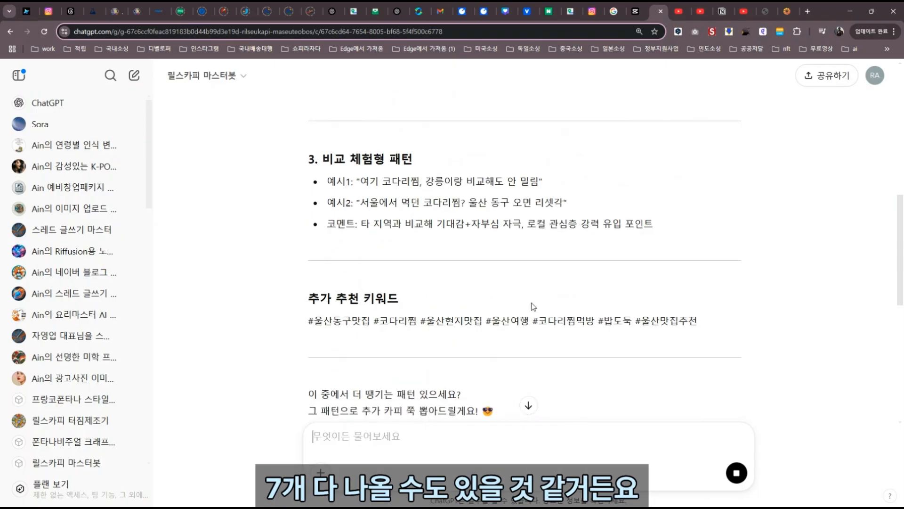
scroll(533, 306, up, 15)
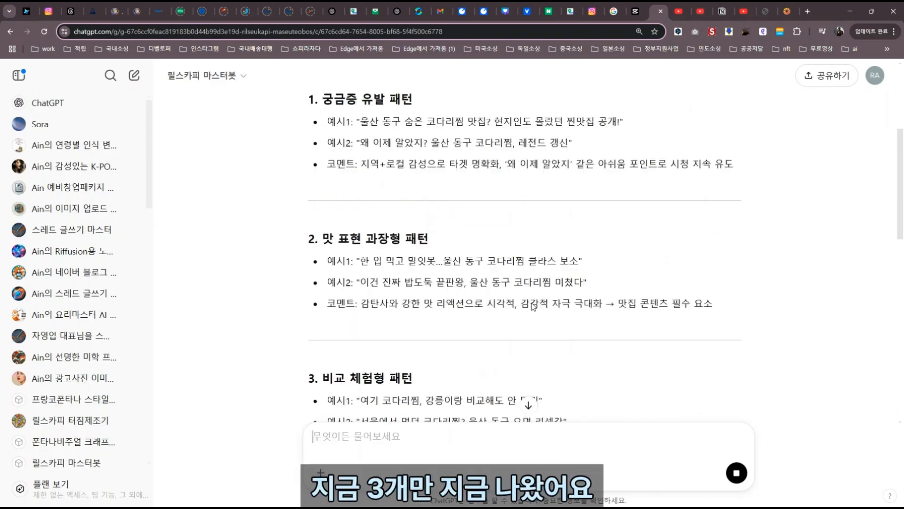
scroll(310, 248, down, 15)
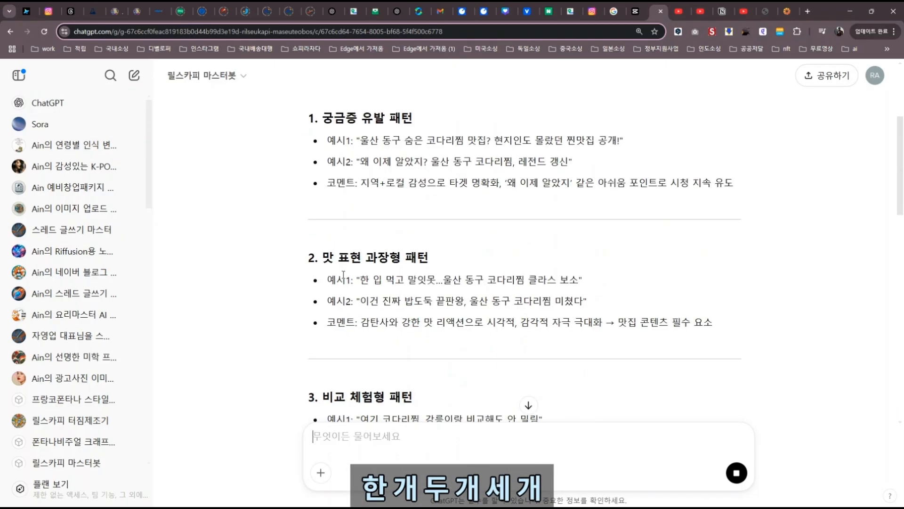
scroll(382, 285, down, 4)
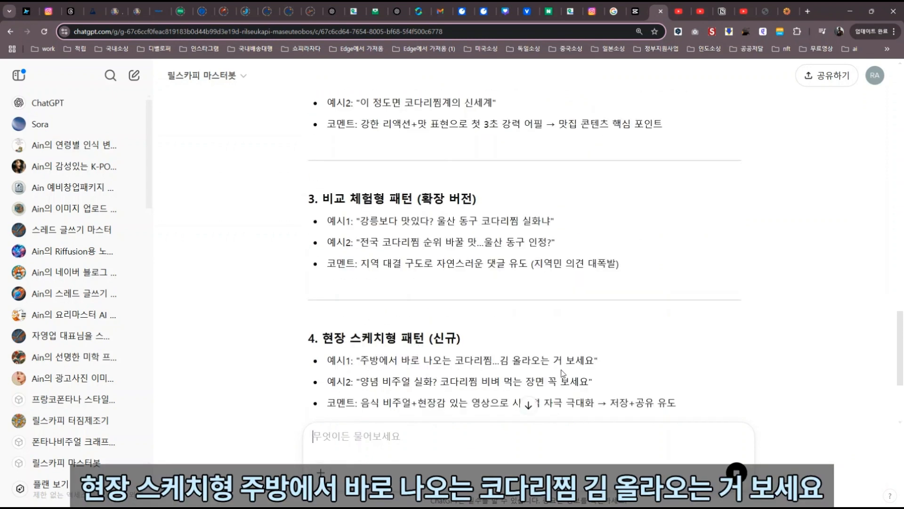
scroll(465, 361, down, 2)
scroll(466, 359, down, 6)
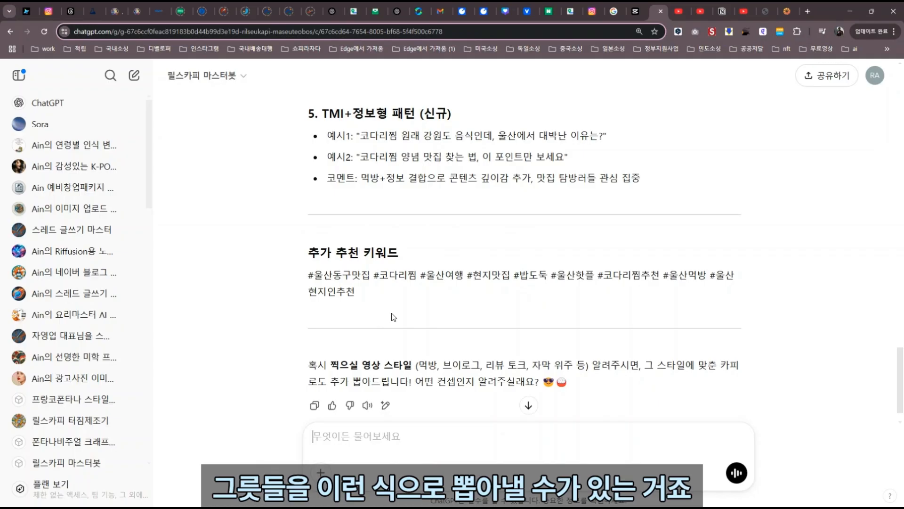
scroll(396, 314, up, 12)
scroll(401, 308, down, 8)
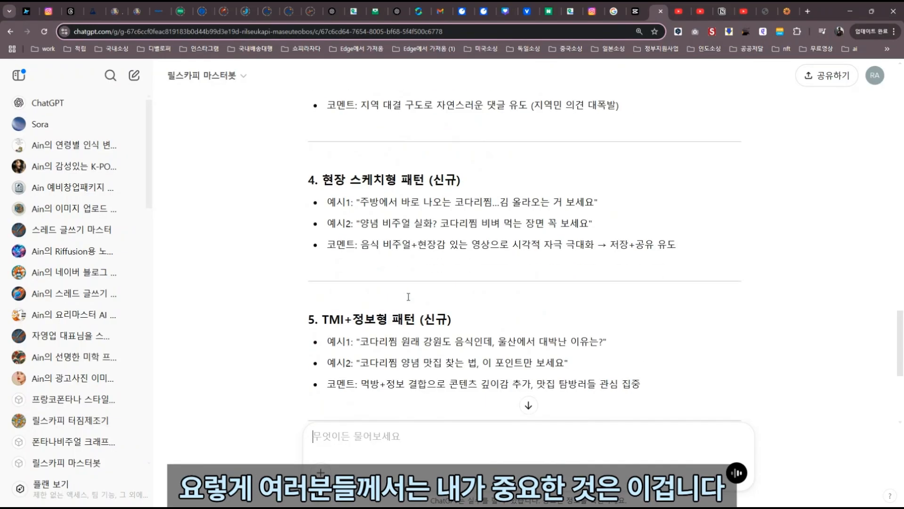
scroll(409, 302, up, 15)
scroll(411, 302, down, 6)
click(70, 11)
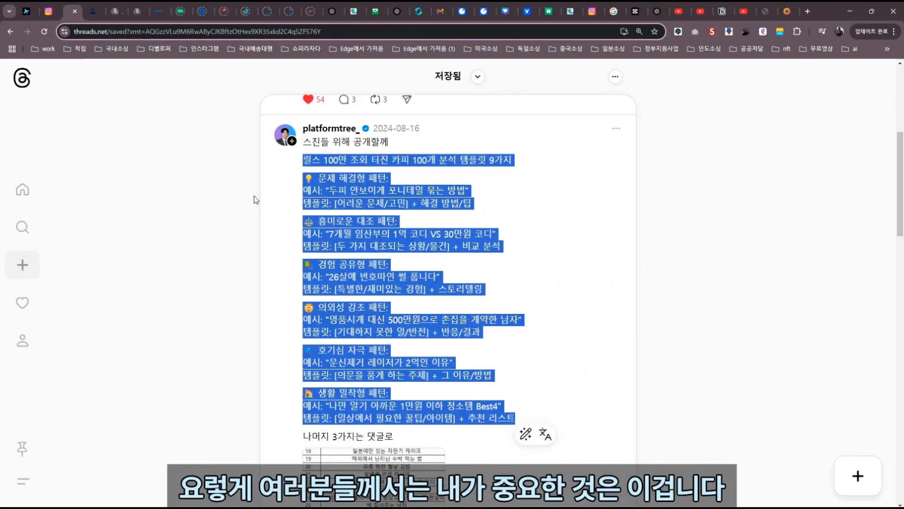
- Return from the Threads post to the 릴스카피 마스터봇 chat and look over its first reply from the beginning
click(205, 197)
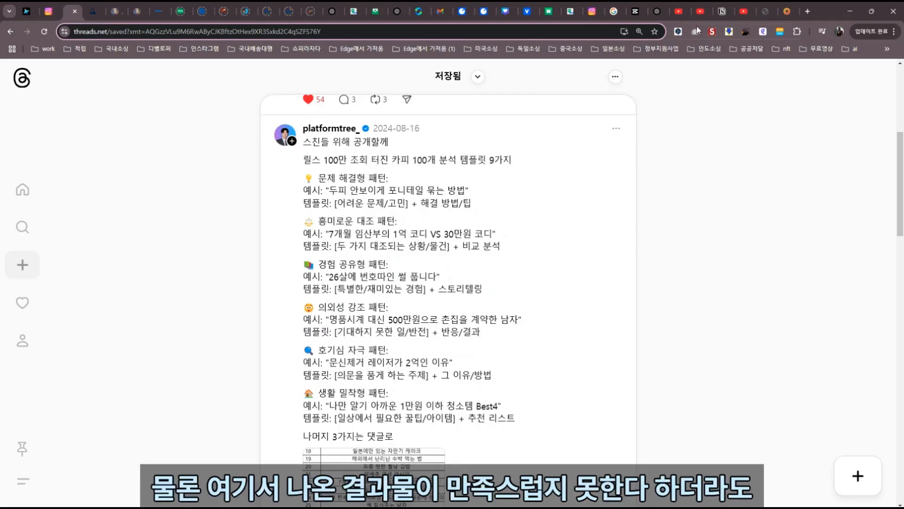
click(659, 15)
scroll(414, 264, up, 4)
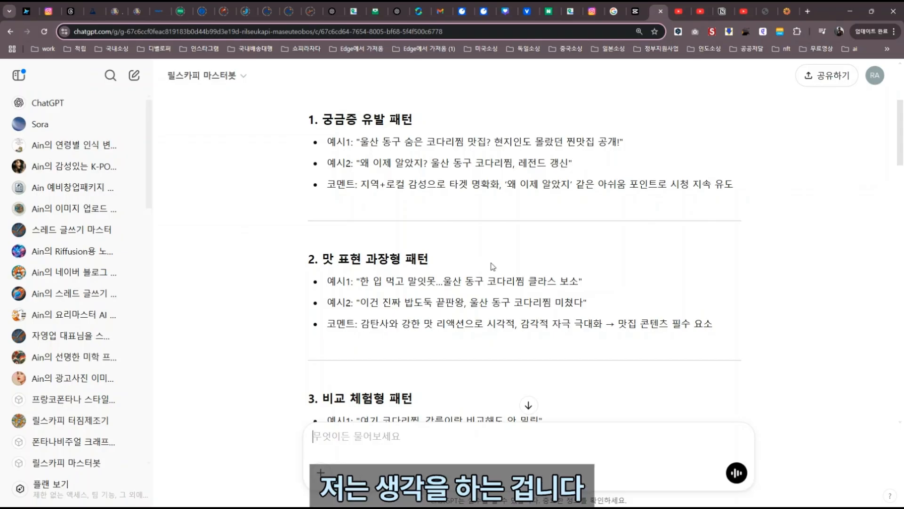
scroll(493, 266, up, 4)
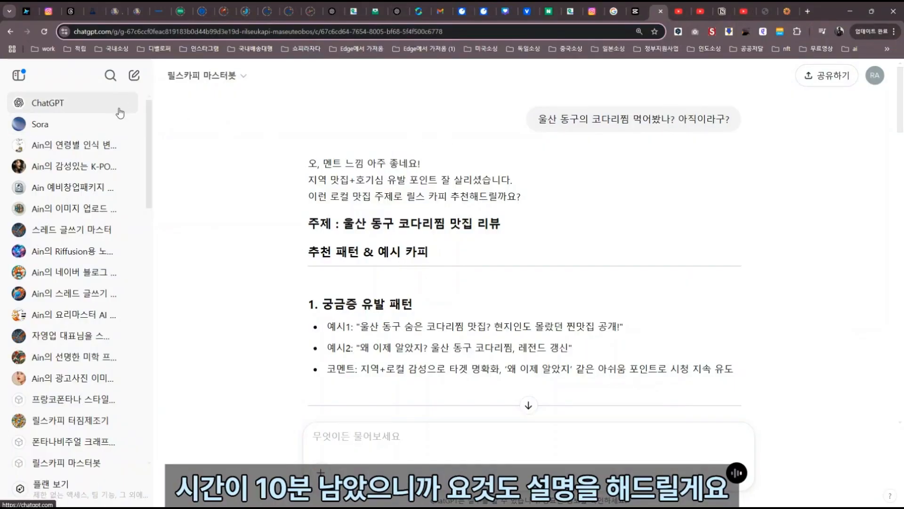
- Open the GPT 탐색 page, search the public GPTs for "블로그", and look through the matches
scroll(84, 179, down, 4)
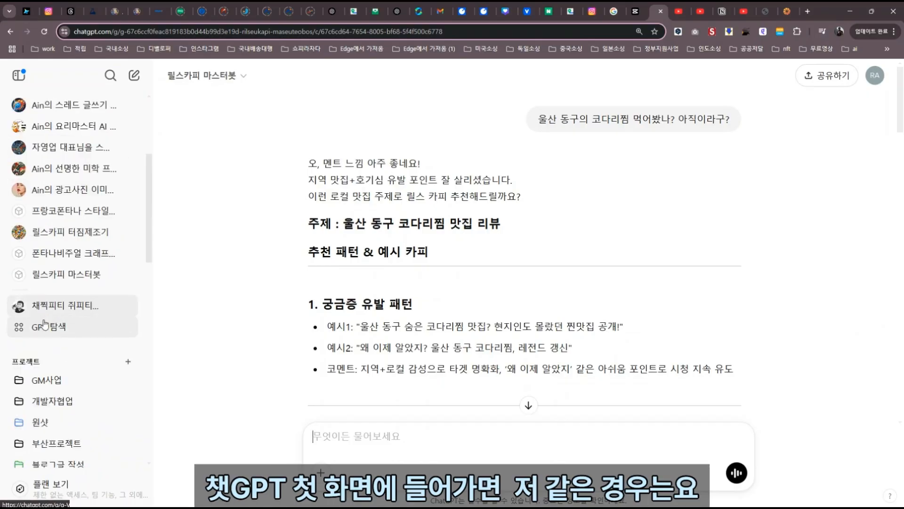
click(38, 328)
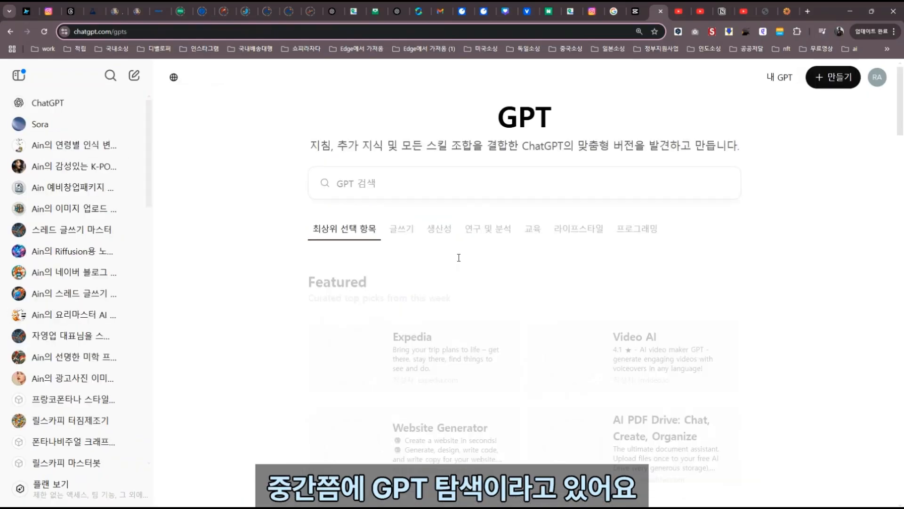
click(411, 185)
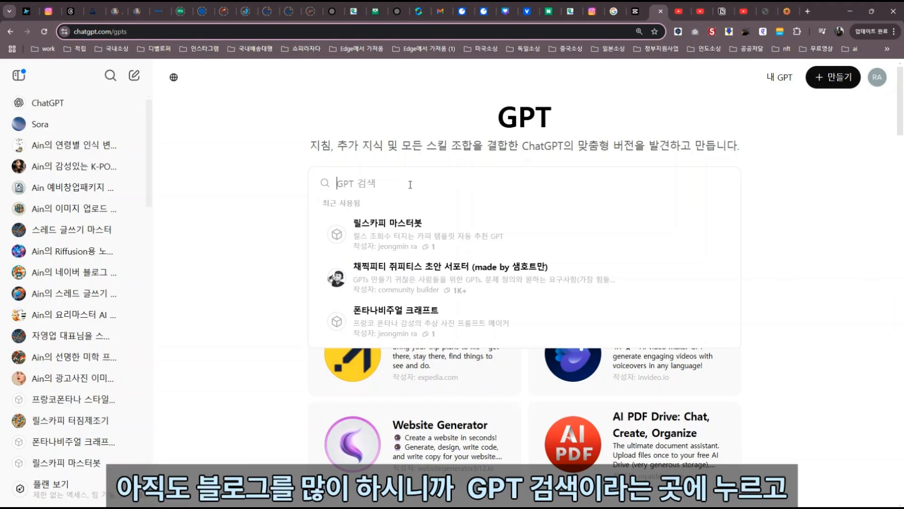
click(262, 236)
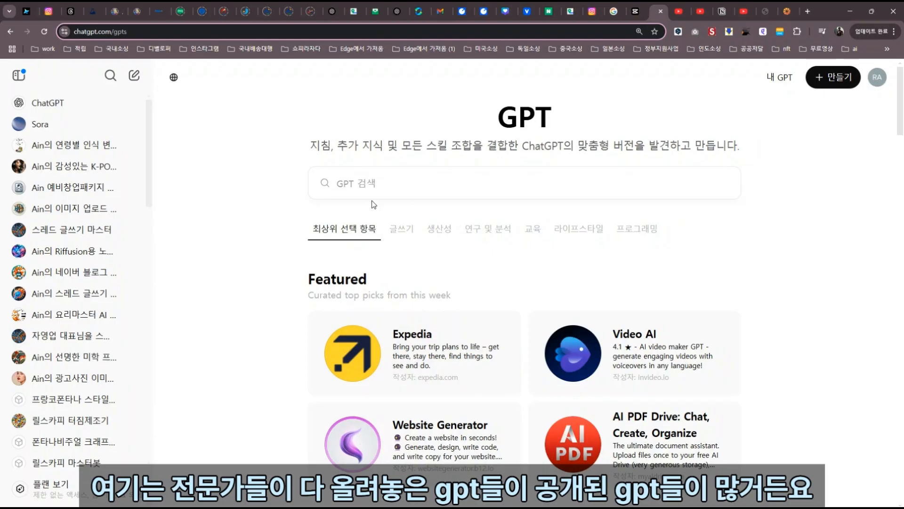
click(361, 183)
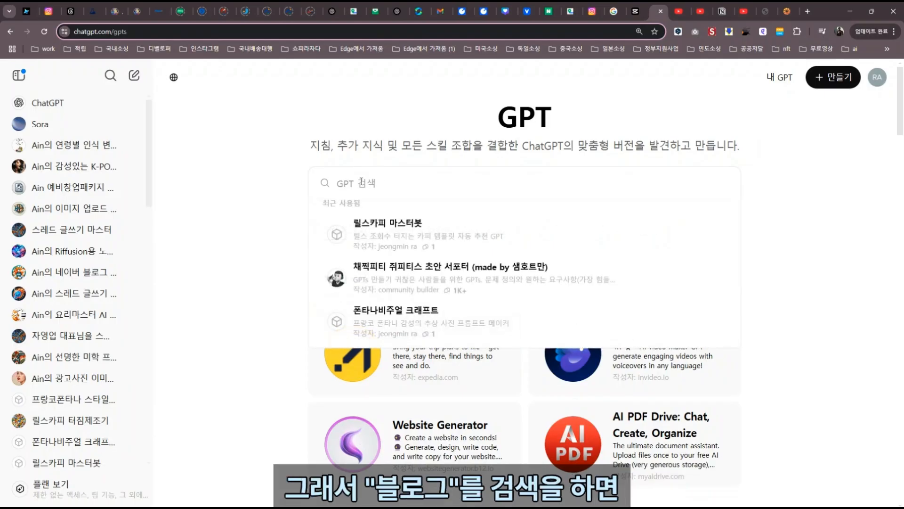
text(블로그)
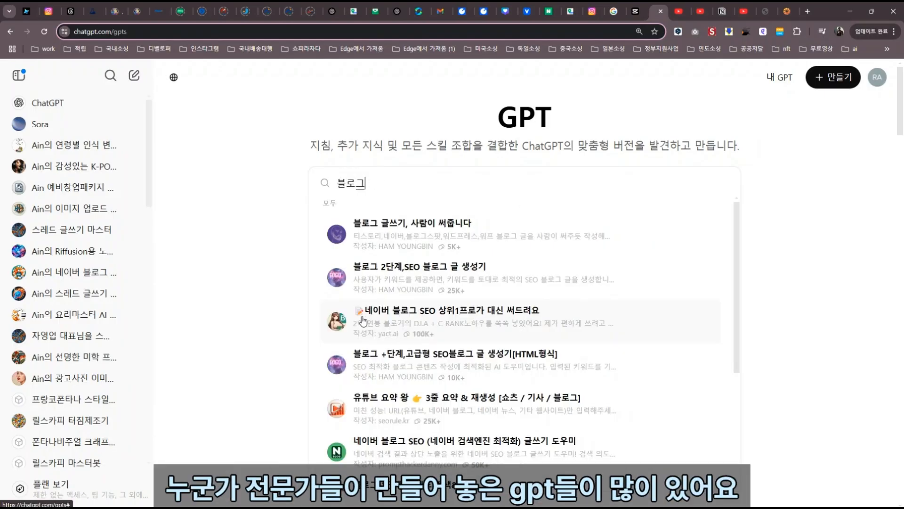
scroll(339, 349, down, 2)
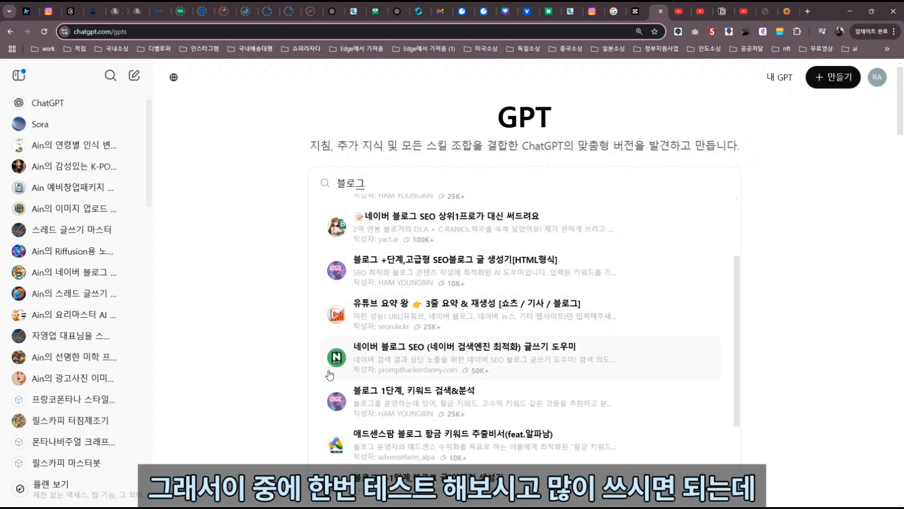
- Start a chat with the 네이버 블로그 SEO (네이버 검색엔진 최적화) 글쓰기 도우미 GPT and send it the keyword "코다리찜"
click(407, 360)
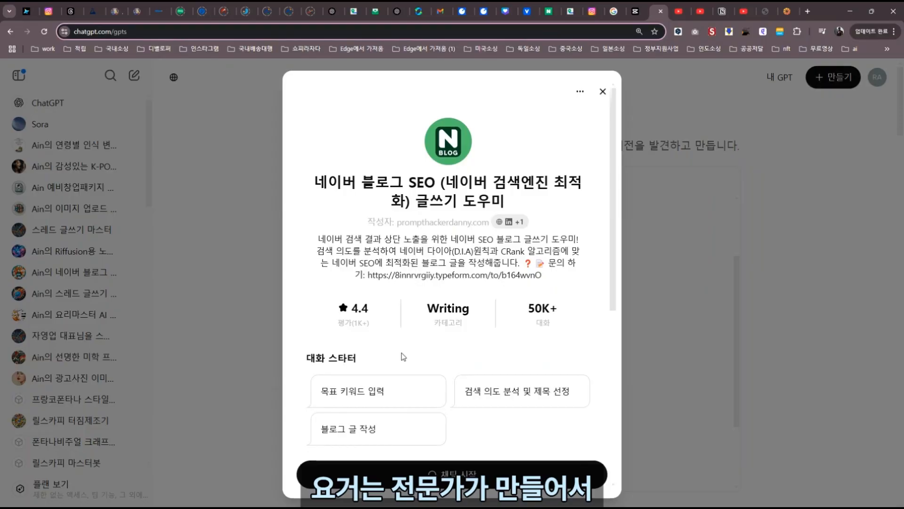
click(451, 472)
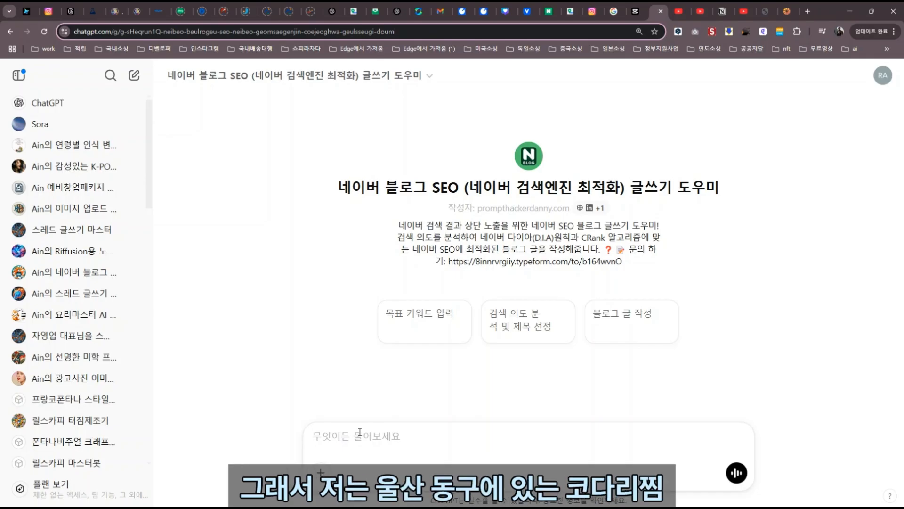
text(코다리찜)
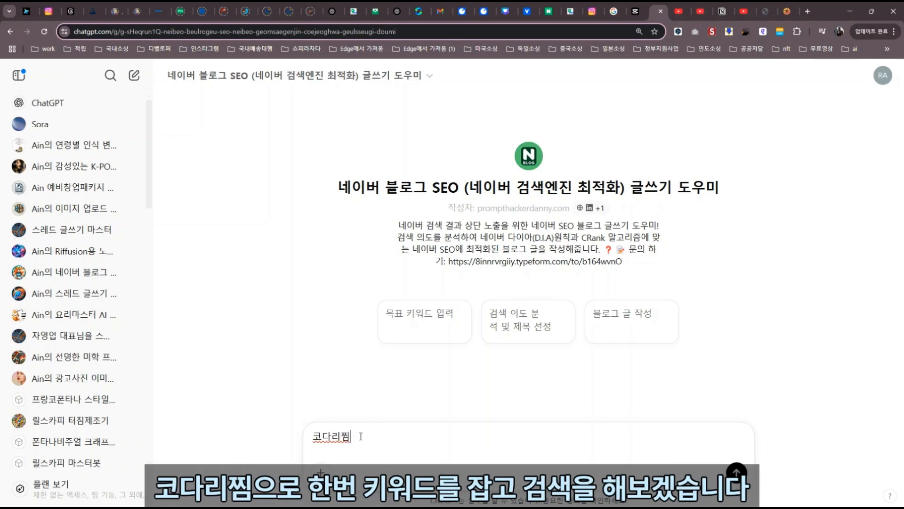
key(Return)
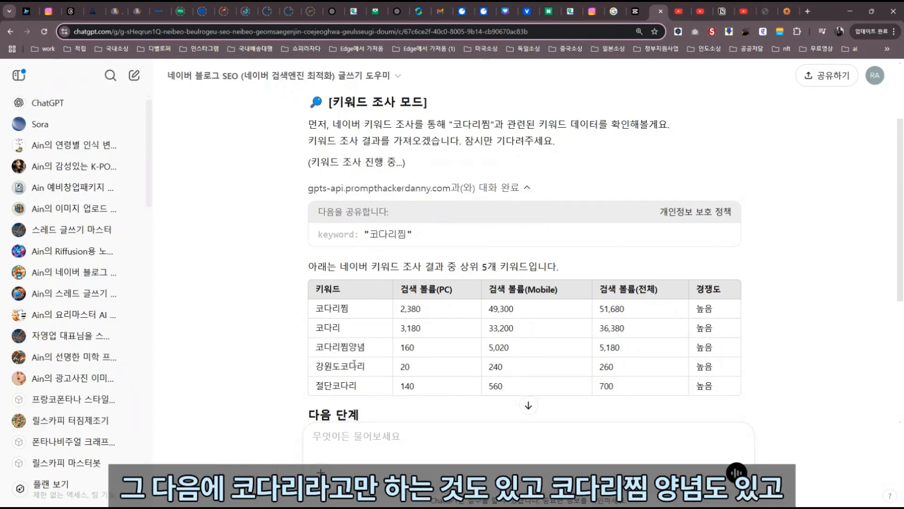
- Review the keyword table, choose the first keyword by replying "1번째", and allow the GPT's request to its external API
scroll(363, 377, down, 2)
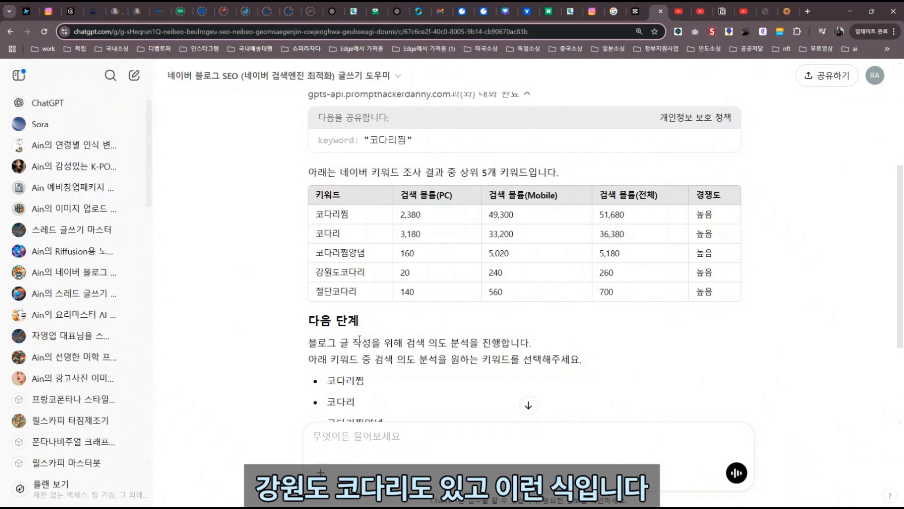
scroll(359, 339, down, 2)
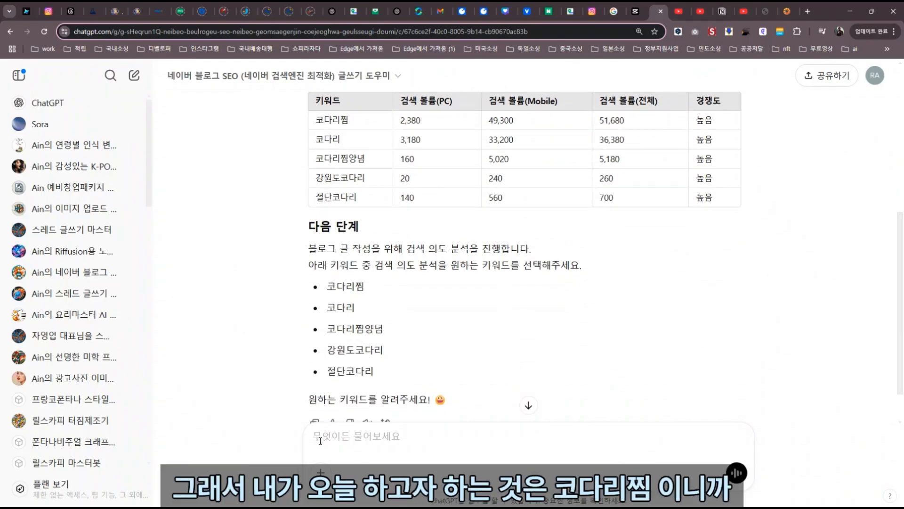
text(1번째)
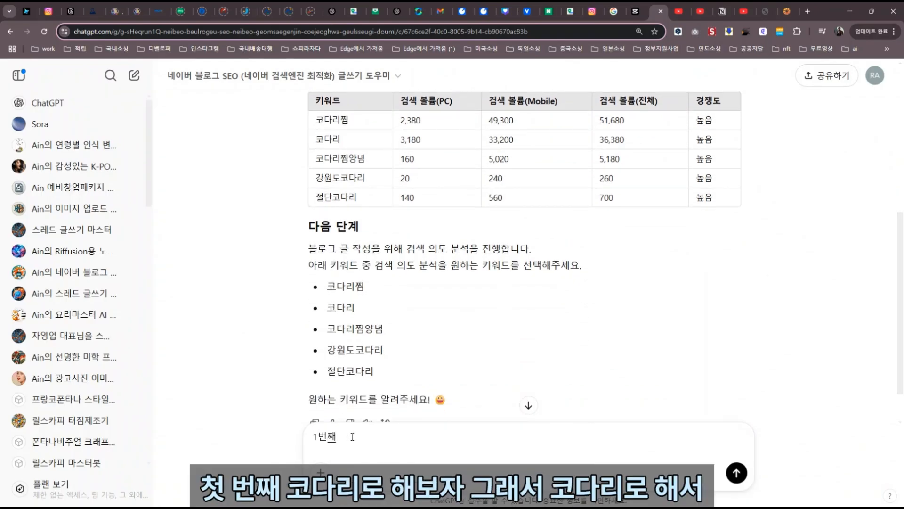
key(Return)
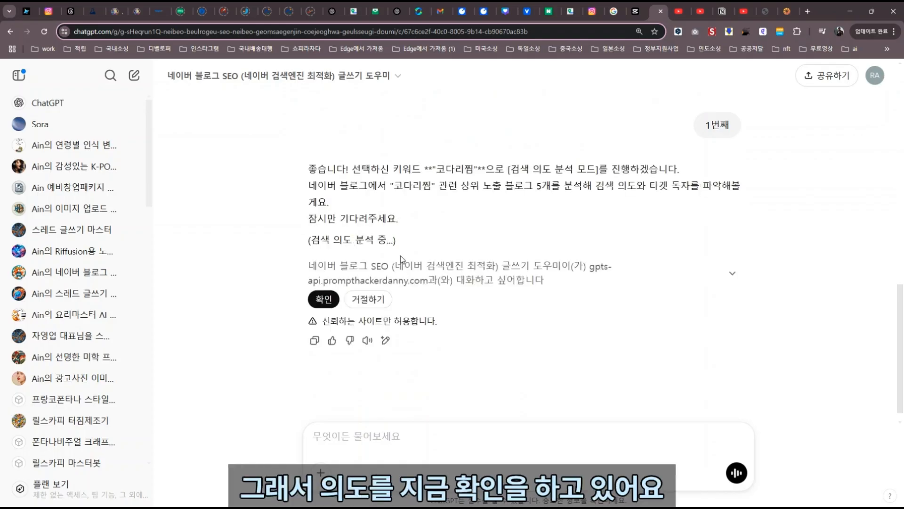
click(325, 302)
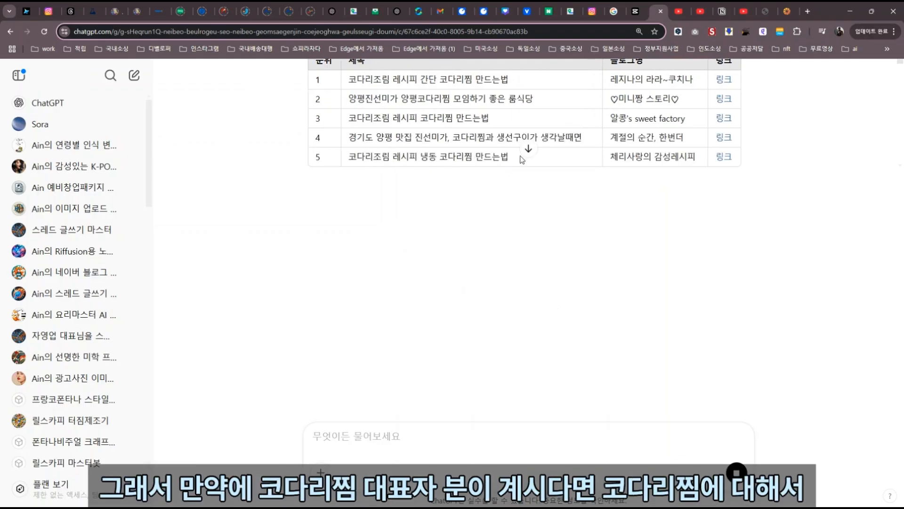
- Review the top-blog list, keyword usage and search-intent analysis, and reply "2번째" to choose the second blog post
scroll(518, 179, down, 1)
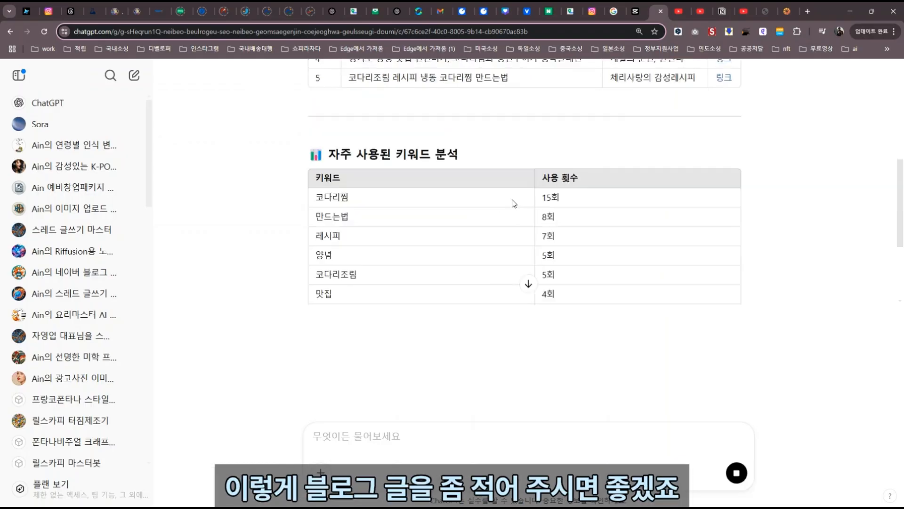
scroll(513, 212, up, 6)
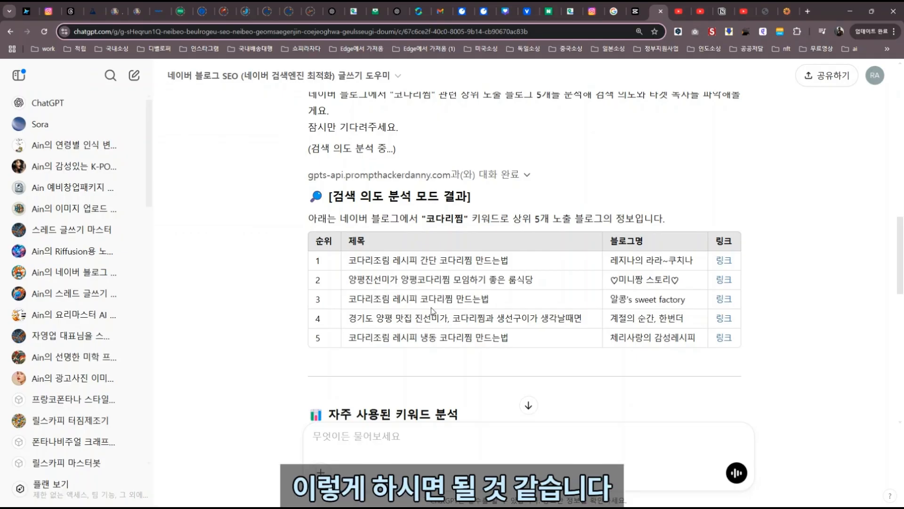
scroll(386, 289, down, 5)
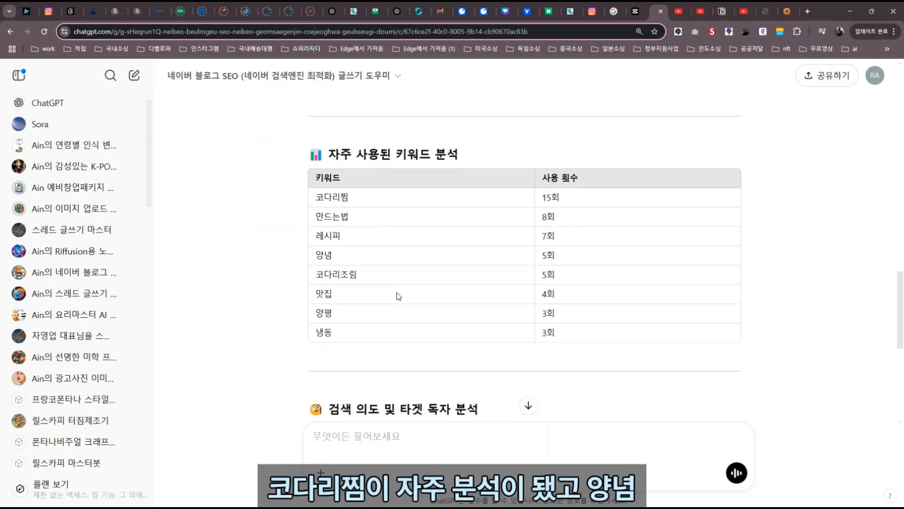
scroll(398, 296, down, 1)
scroll(355, 276, down, 6)
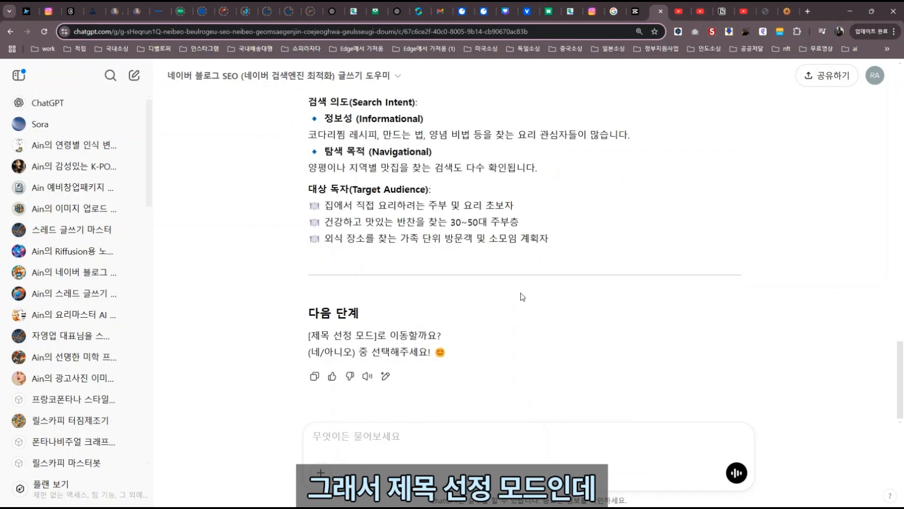
scroll(522, 297, up, 12)
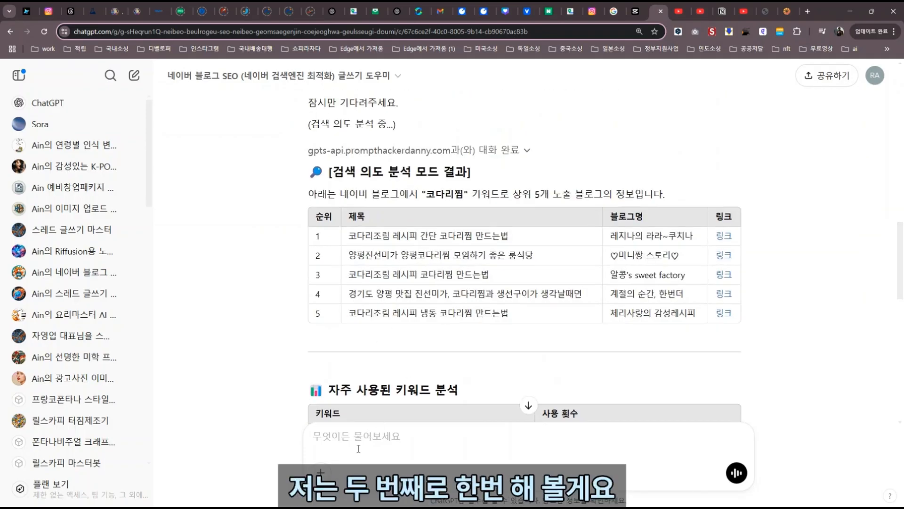
text(2번째)
key(Return)
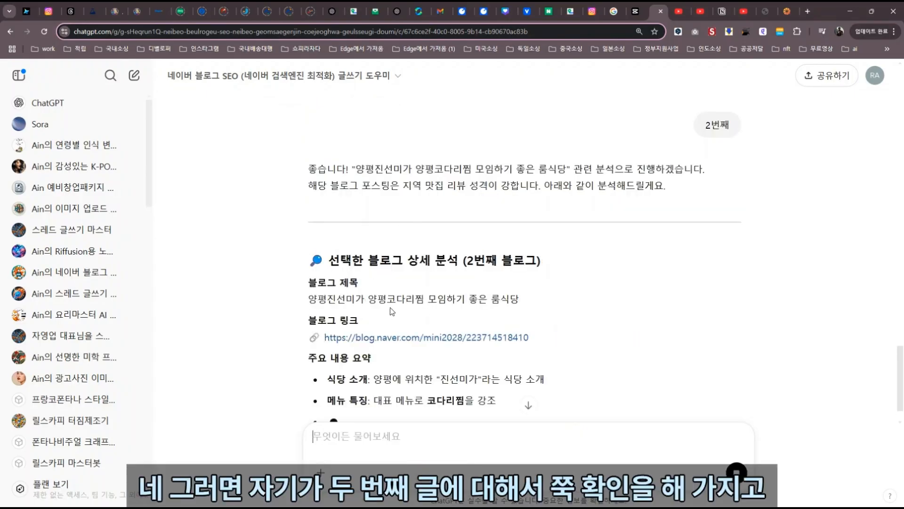
- Read the detailed analysis of the second blog and reply "네" to get blog title recommendations
scroll(367, 310, down, 5)
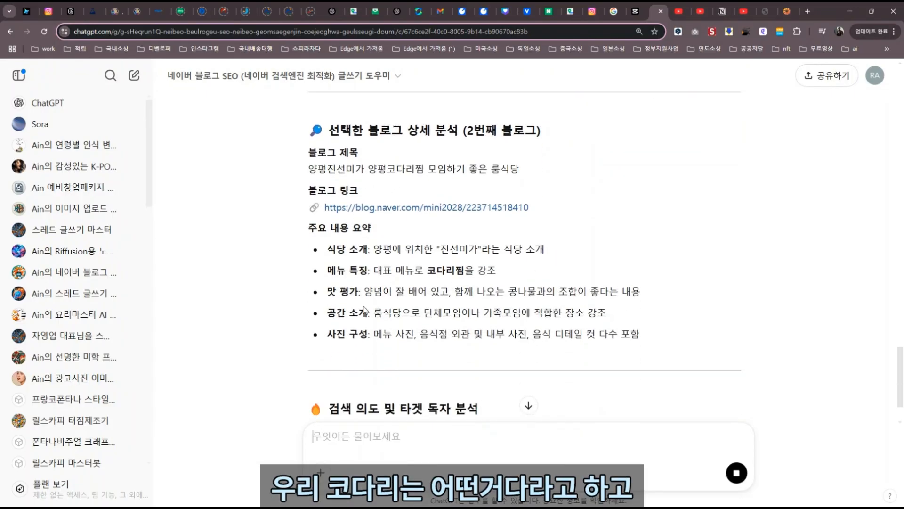
scroll(361, 310, down, 3)
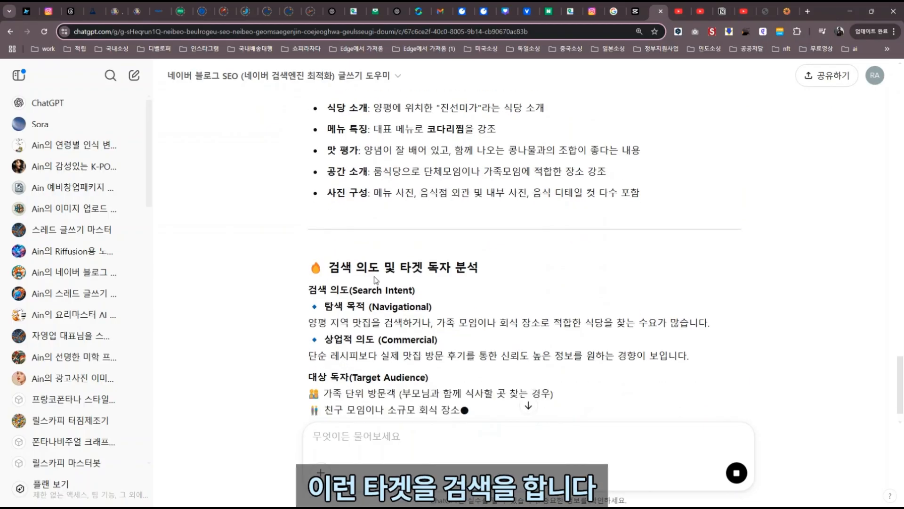
scroll(368, 278, down, 3)
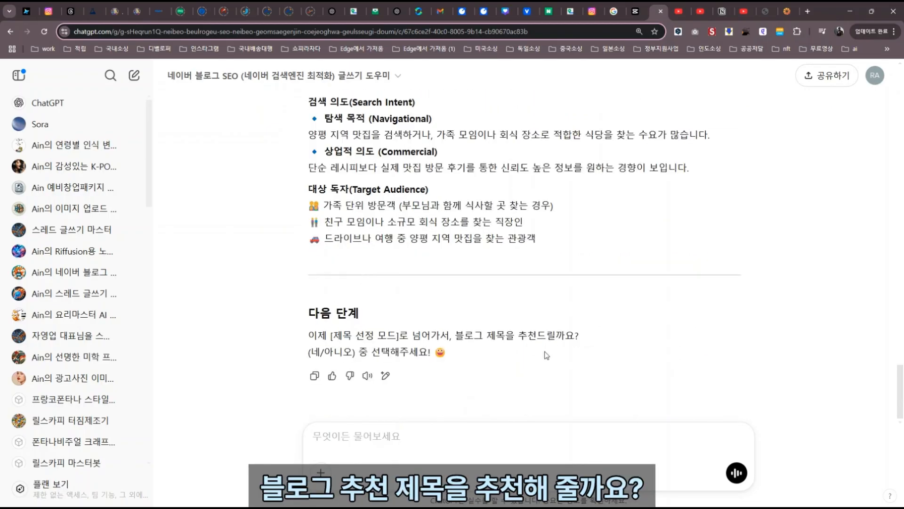
click(355, 437)
text(네)
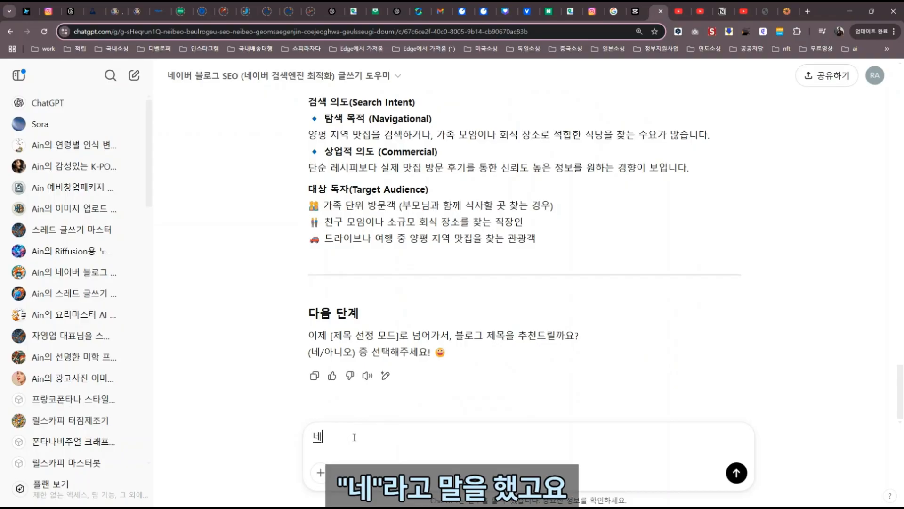
key(Return)
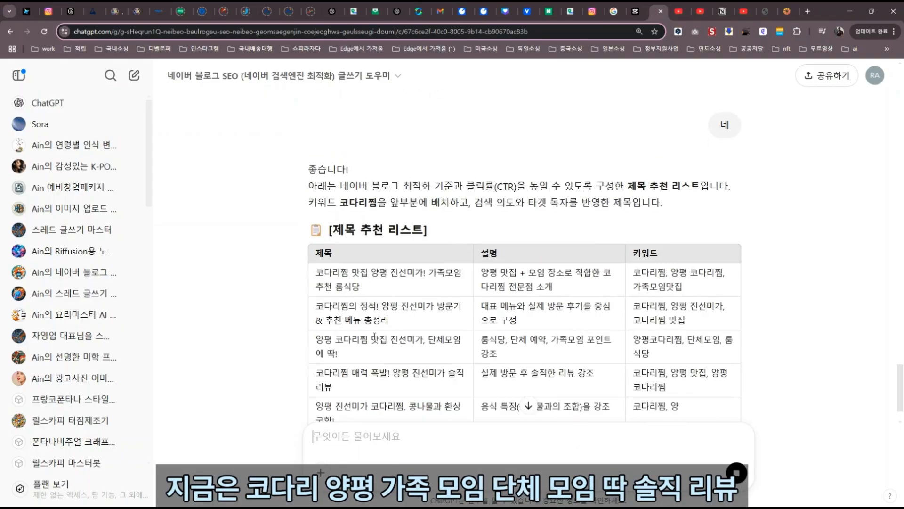
- Review the recommended title list and choose the fifth title by replying "5번"
scroll(443, 371, down, 4)
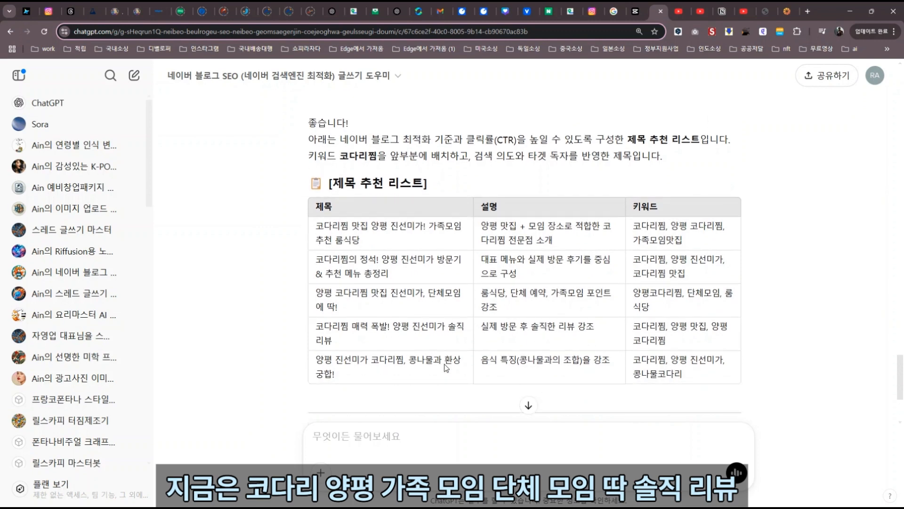
text(5)
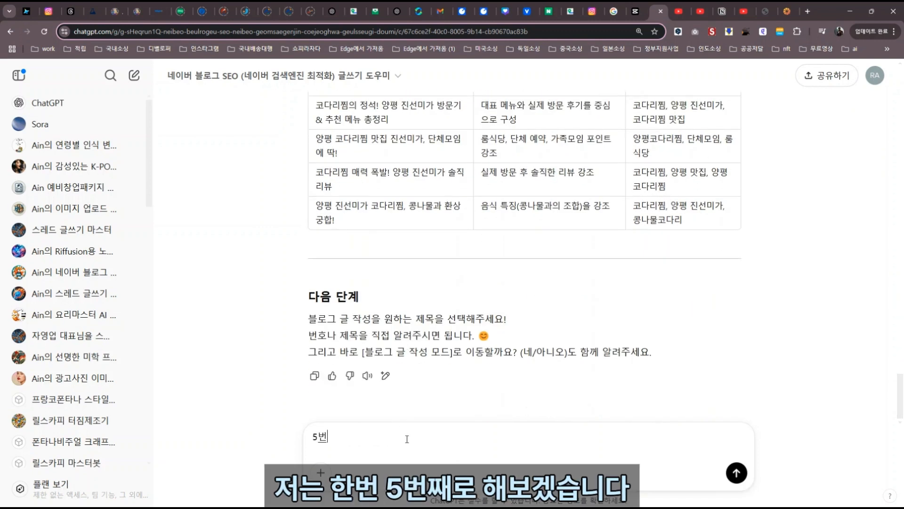
text(번)
key(Return)
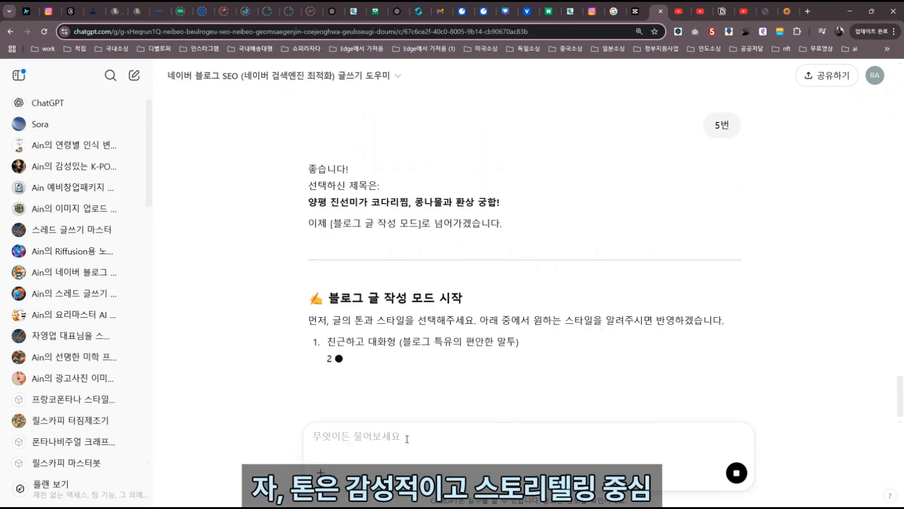
- Choose the 감성적이고 스토리텔링 중심 writing tone by replying "3"
drag(331, 384, 460, 400)
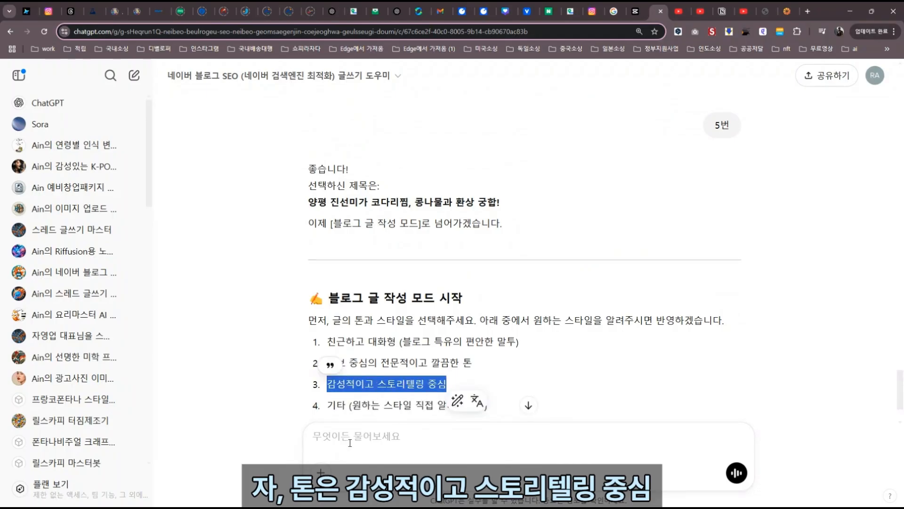
click(466, 404)
text(3)
key(Return)
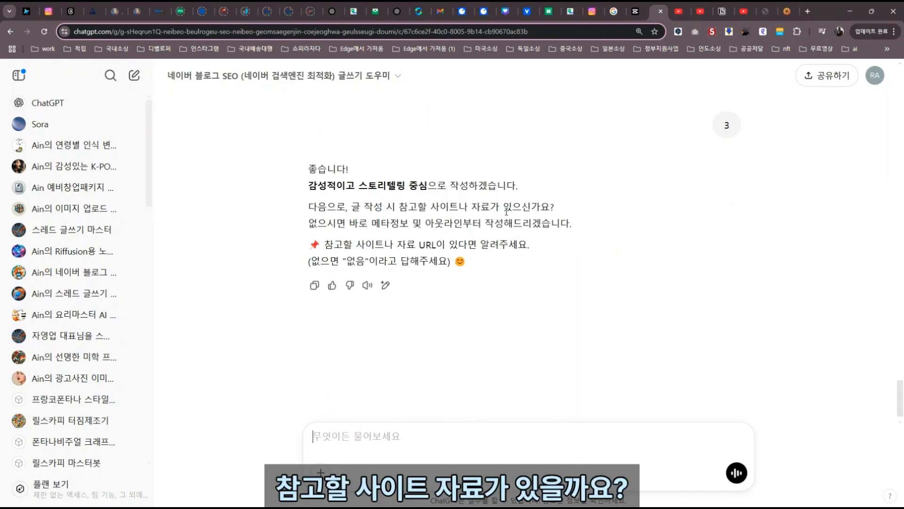
- Copy the selected 산너머남촌 울산동구주전점 store description from Naver Map and submit it to the blog GPT as reference material
click(357, 11)
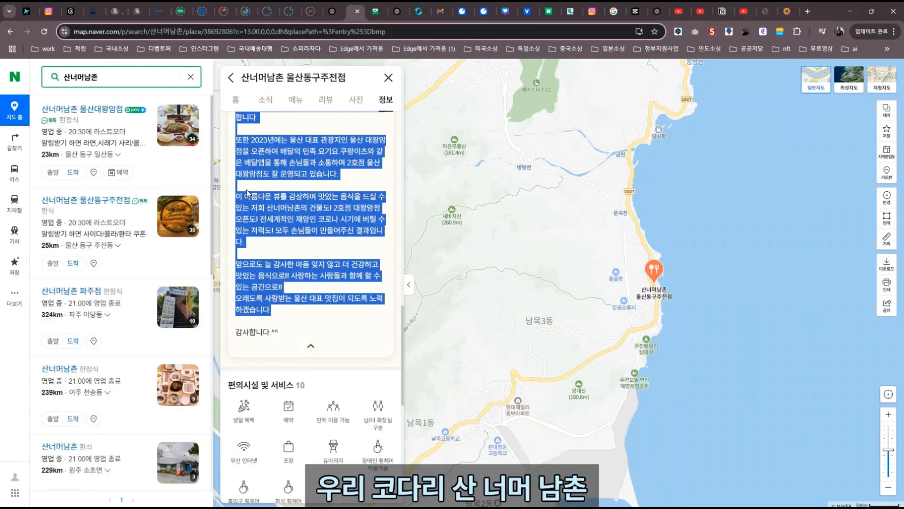
scroll(288, 190, up, 10)
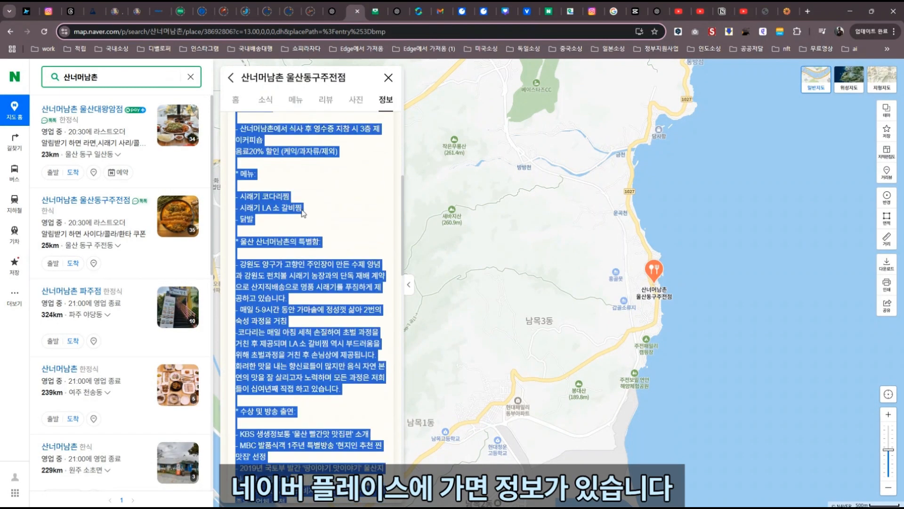
right_click(267, 273)
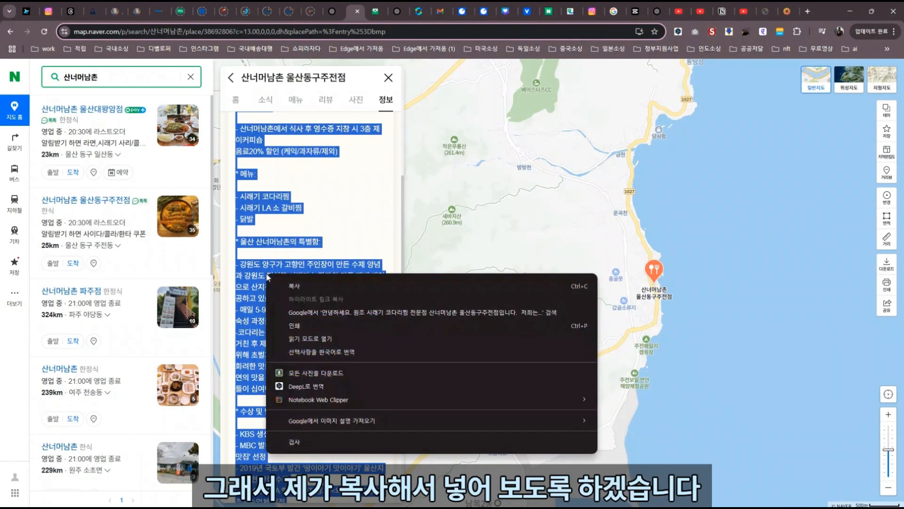
click(296, 287)
click(657, 11)
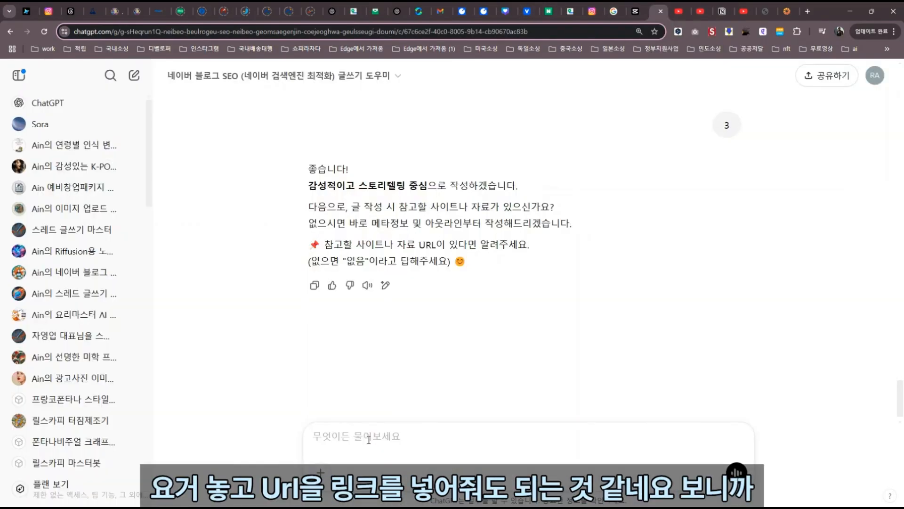
key(ctrl+v)
key(Return)
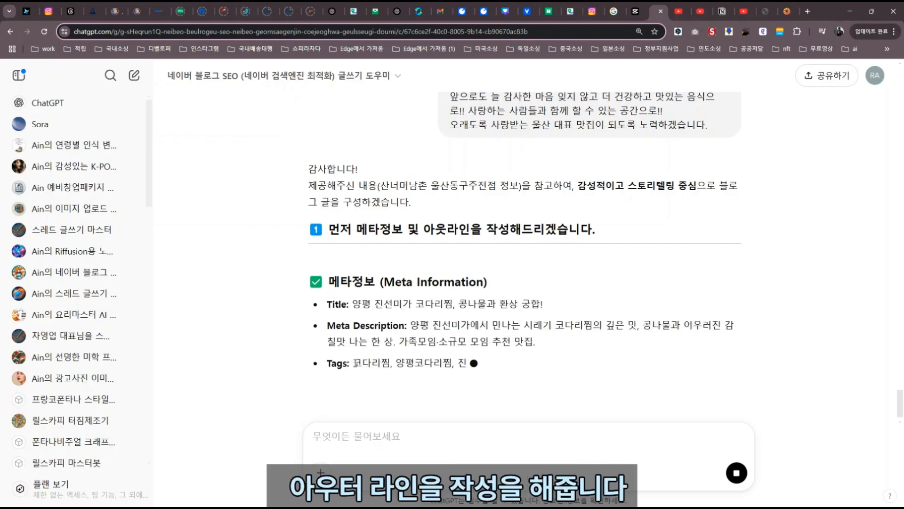
- Review the generated meta information and outline, and request "양평이 아닌, 울산 동구 주전 산너머남촌 코다리찜으로 수정해줘"
scroll(368, 309, down, 4)
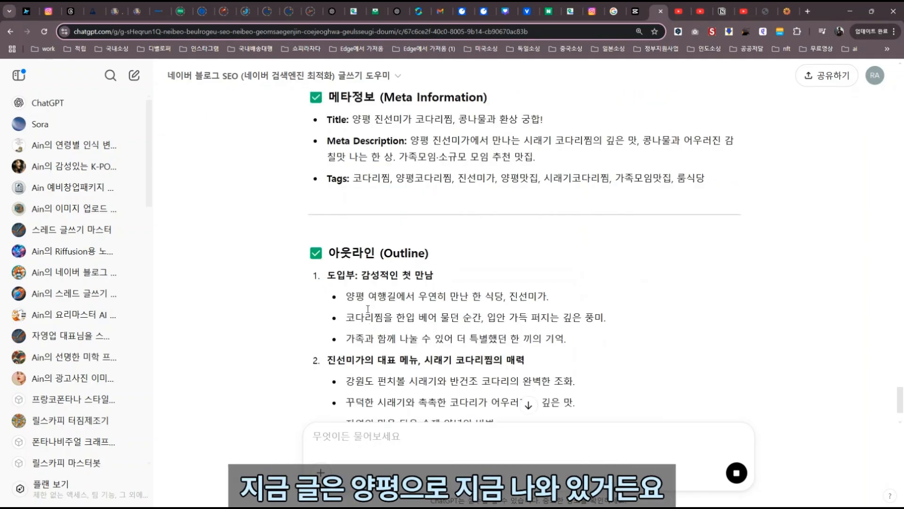
scroll(368, 307, down, 2)
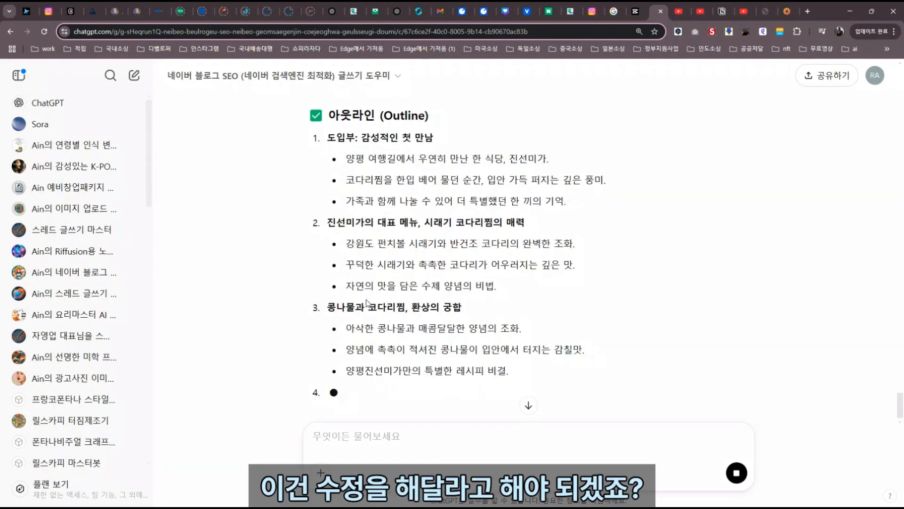
scroll(366, 300, down, 2)
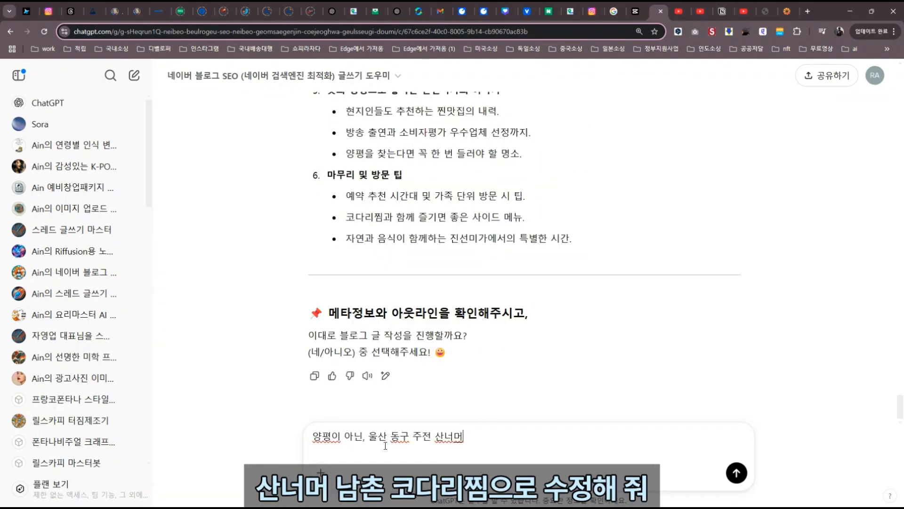
text(머남)
text(촌 코대ㅁ으로 수정해줘)
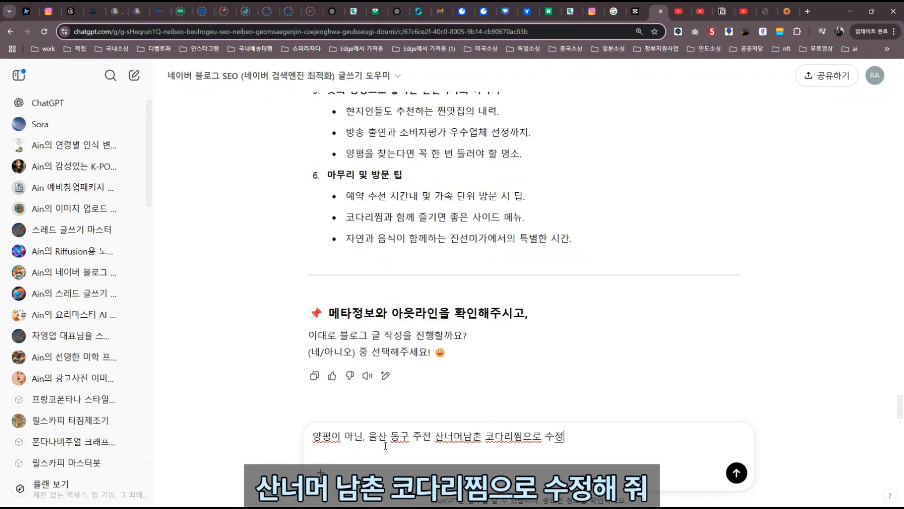
key(Return)
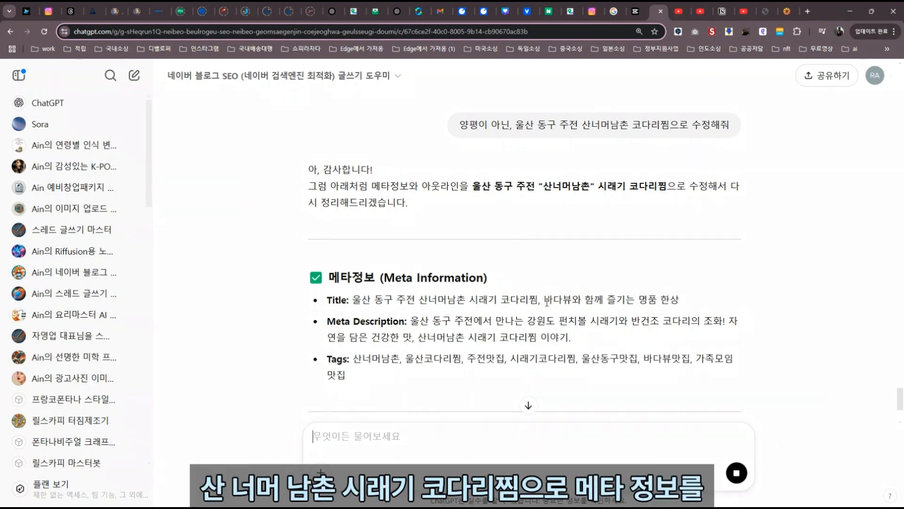
- Check the revised meta information and outline, and reply "네" to have the blog post written
scroll(509, 297, down, 2)
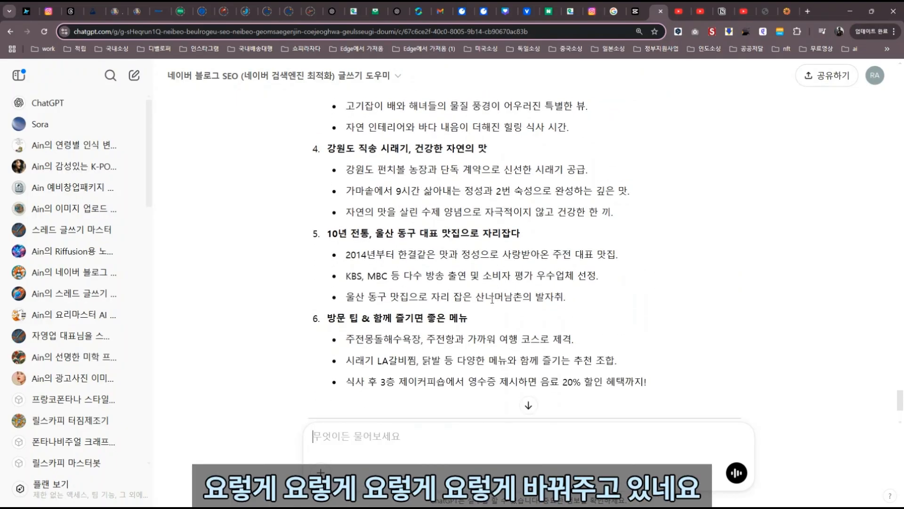
text(네)
key(Return)
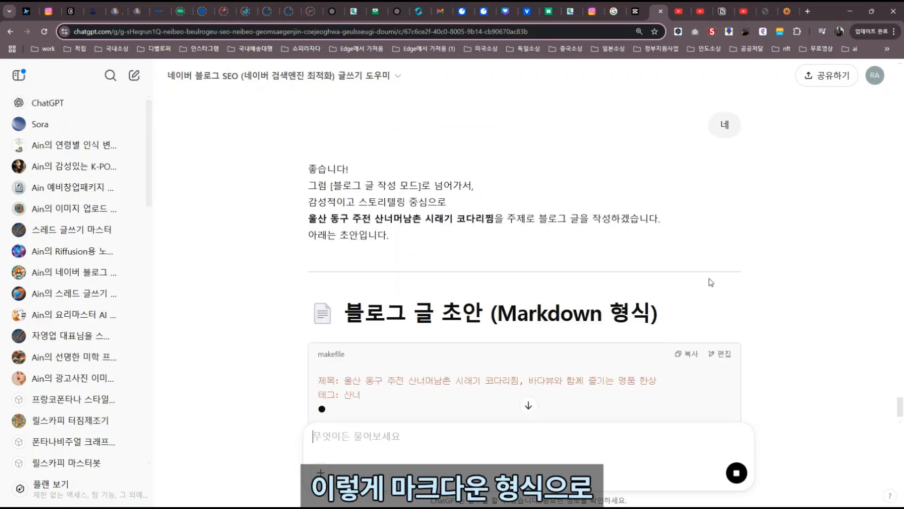
- Read through the Markdown blog draft and reply "네" to move on to 블로그 완성하기 모드
scroll(716, 278, down, 2)
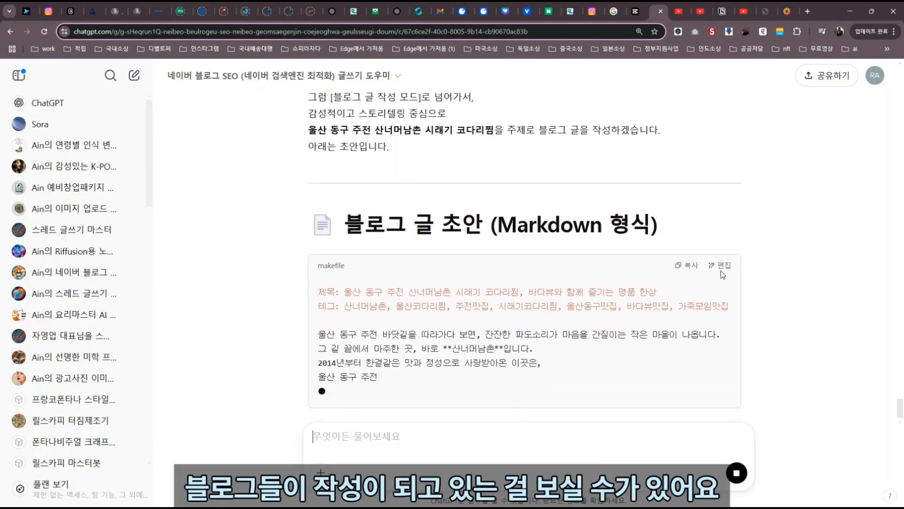
scroll(723, 274, down, 3)
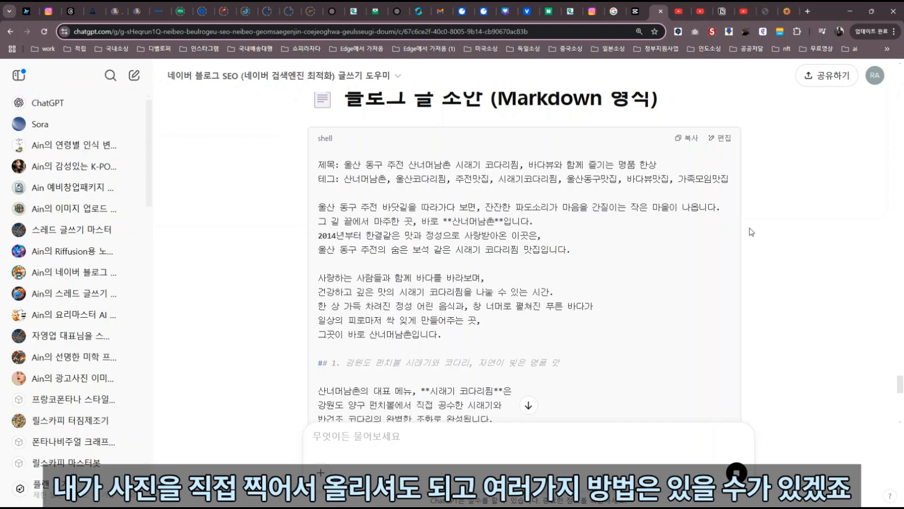
scroll(751, 232, down, 10)
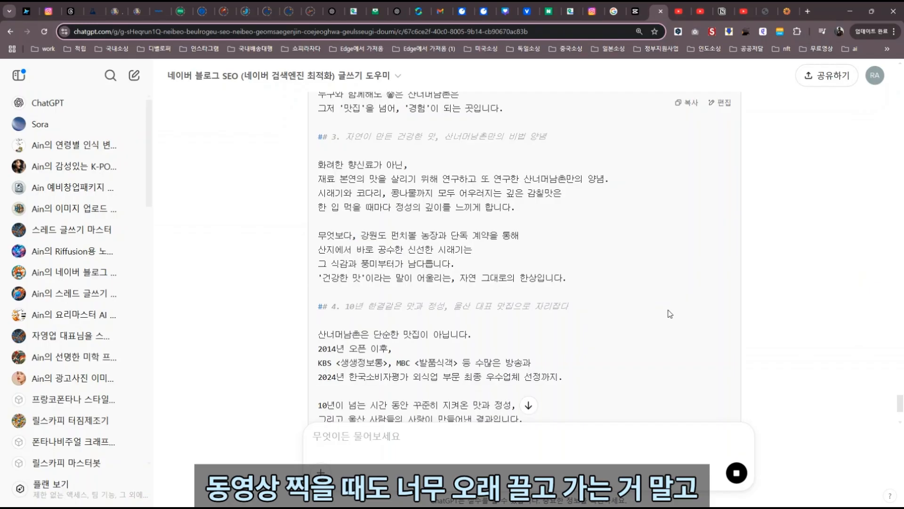
scroll(631, 261, down, 5)
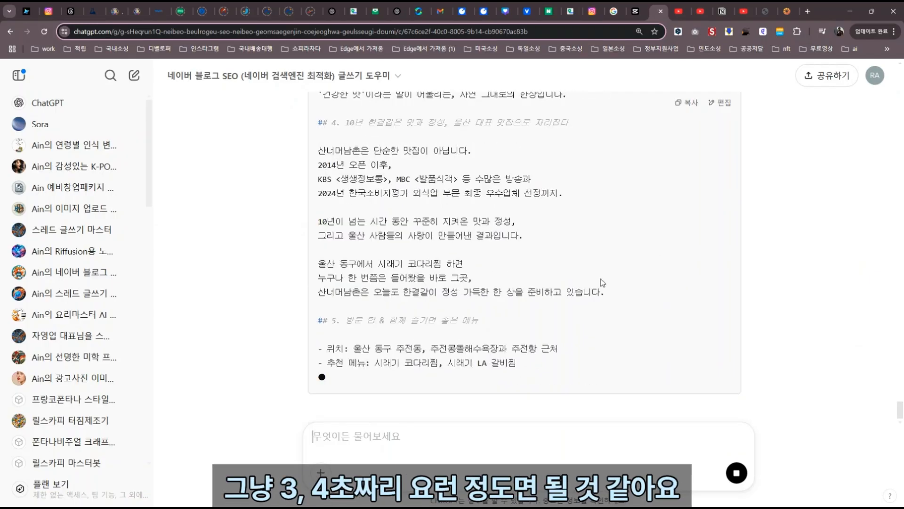
scroll(590, 284, down, 3)
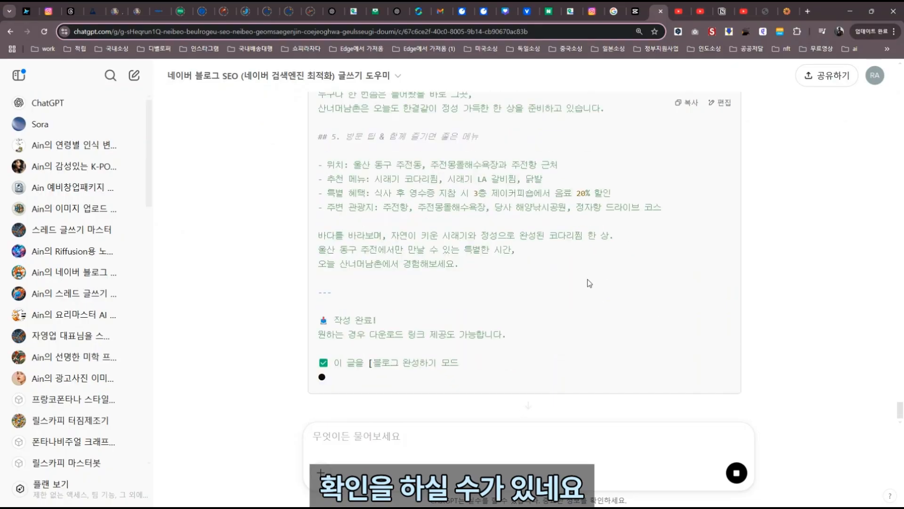
text(네)
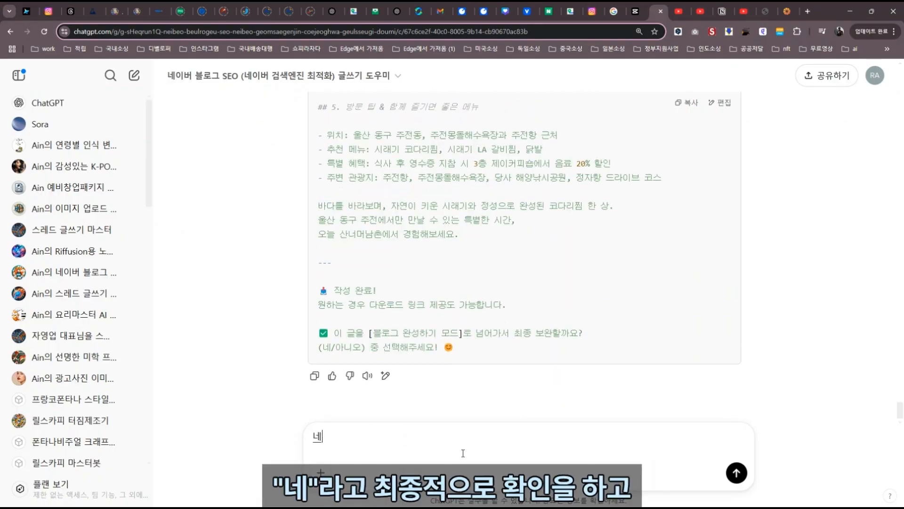
key(Return)
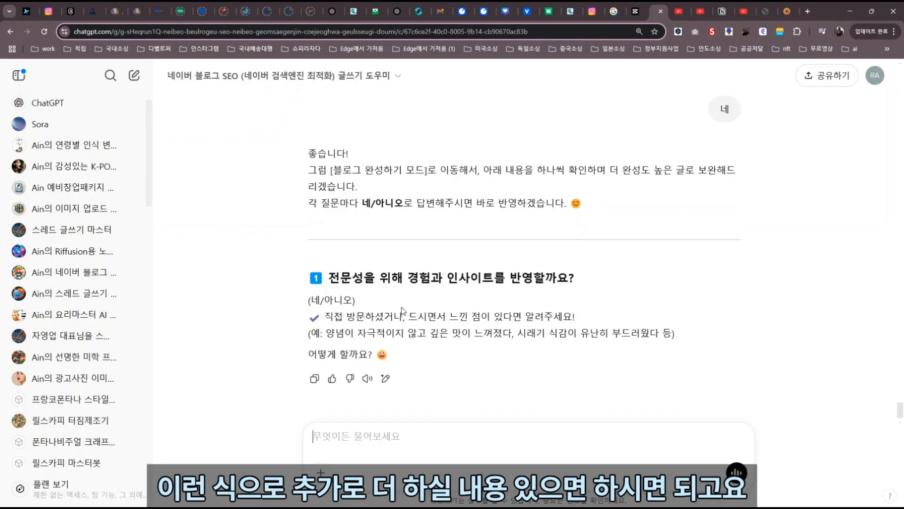
- Decline adding personal experience, examples, and images or tables by replying "아니오" to each of the three questions
text(아니오)
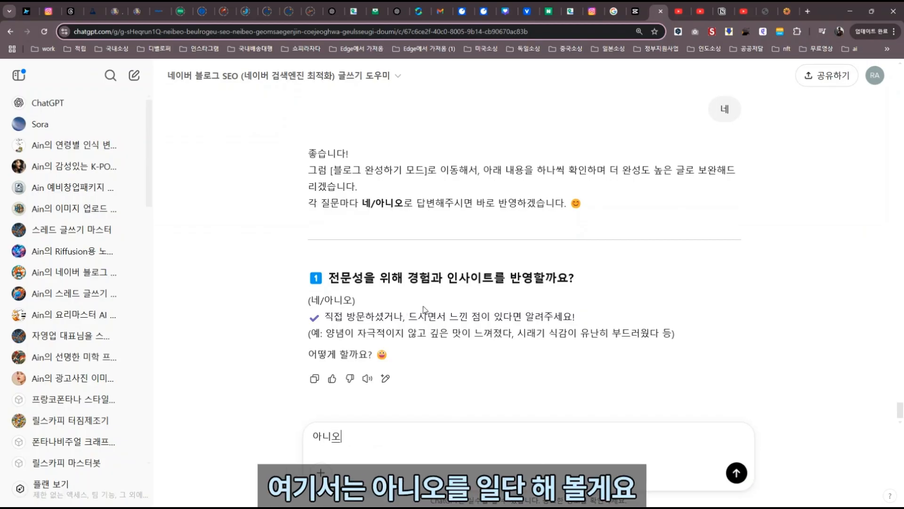
key(Return)
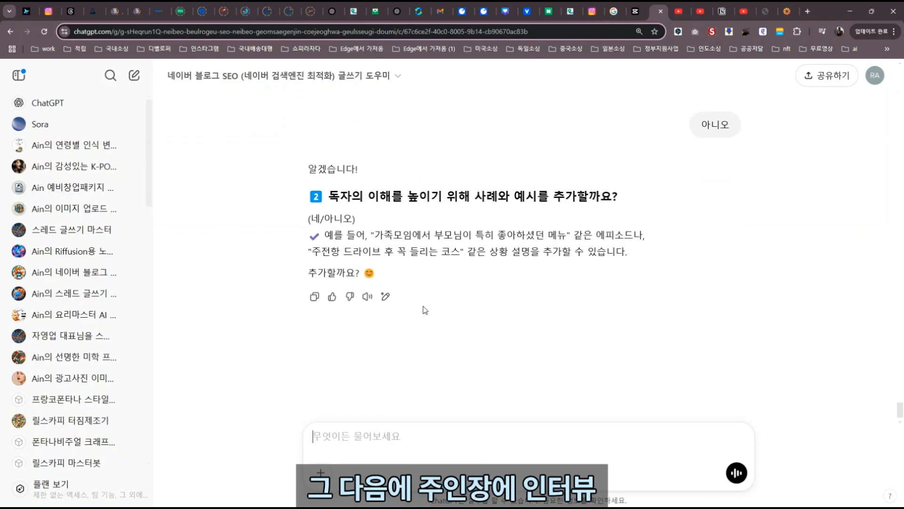
text(아니오)
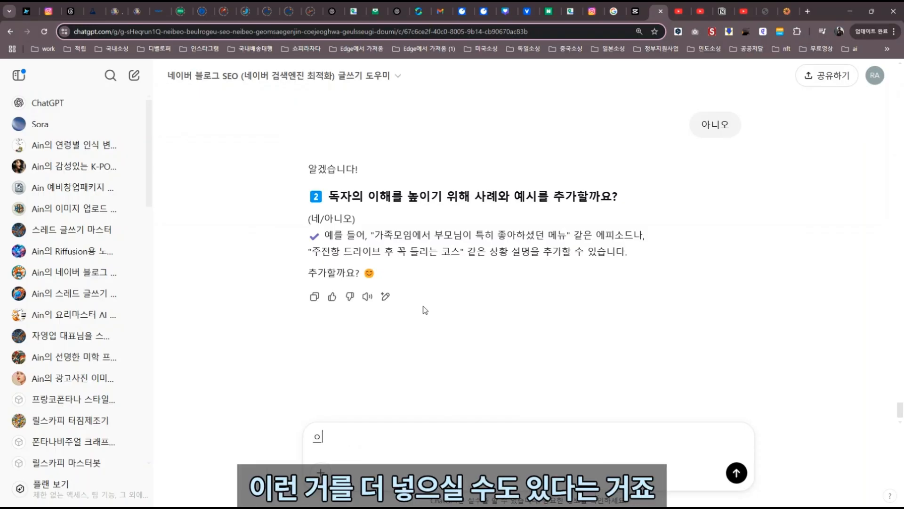
key(Return)
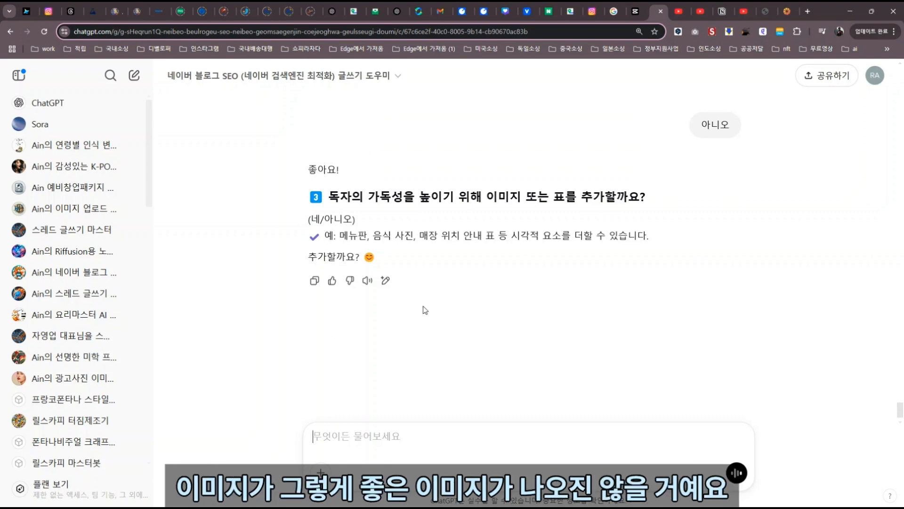
text(아니오)
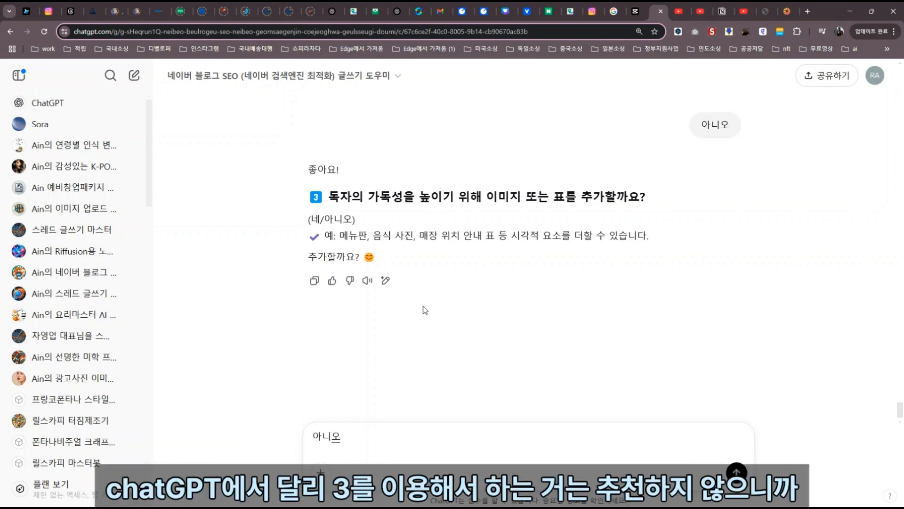
key(Return)
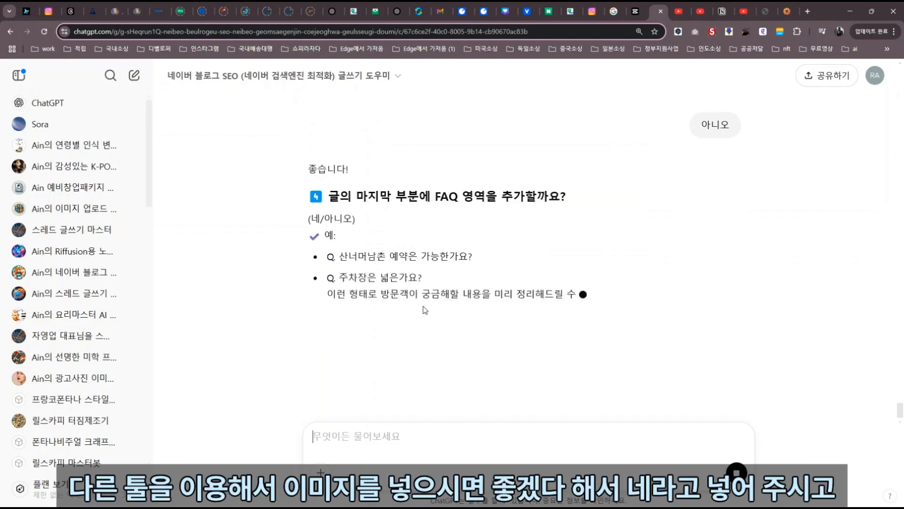
- Reply "네" to add an FAQ section, review it, and reply "네" to get internal link suggestions
text(네)
key(Return)
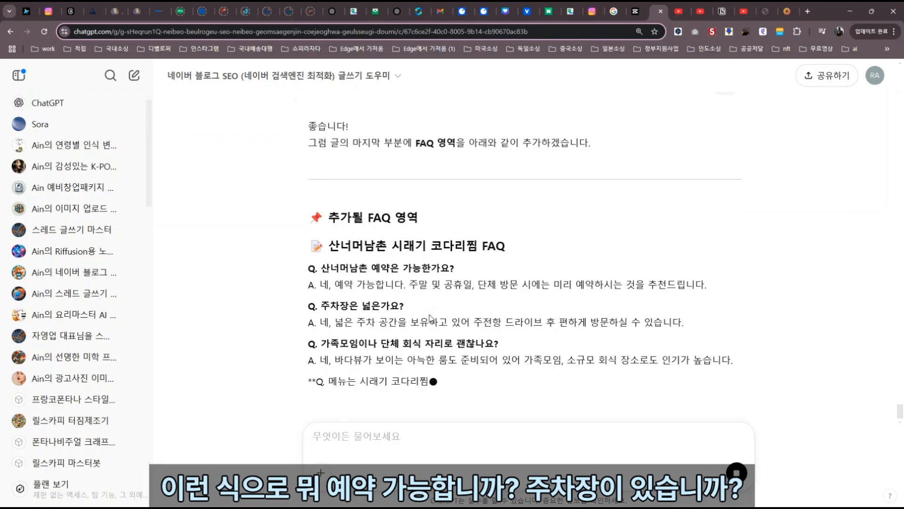
scroll(425, 316, down, 5)
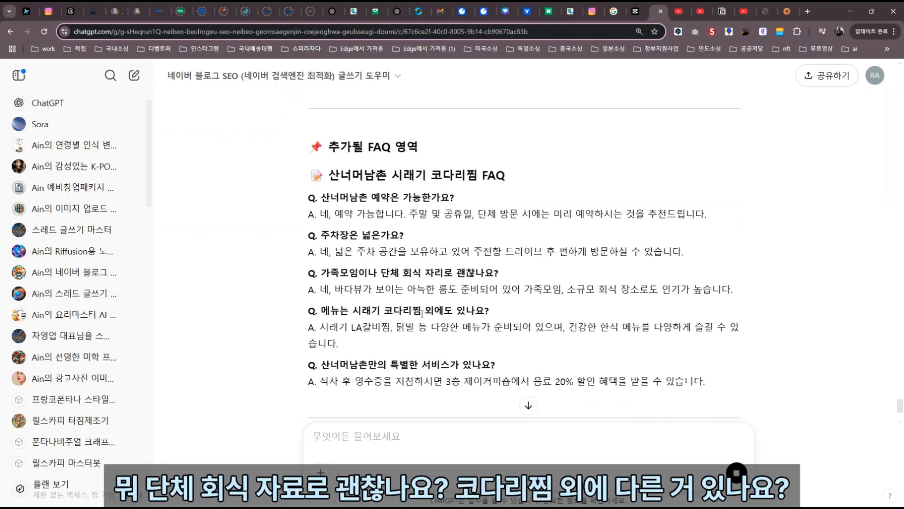
scroll(420, 318, down, 1)
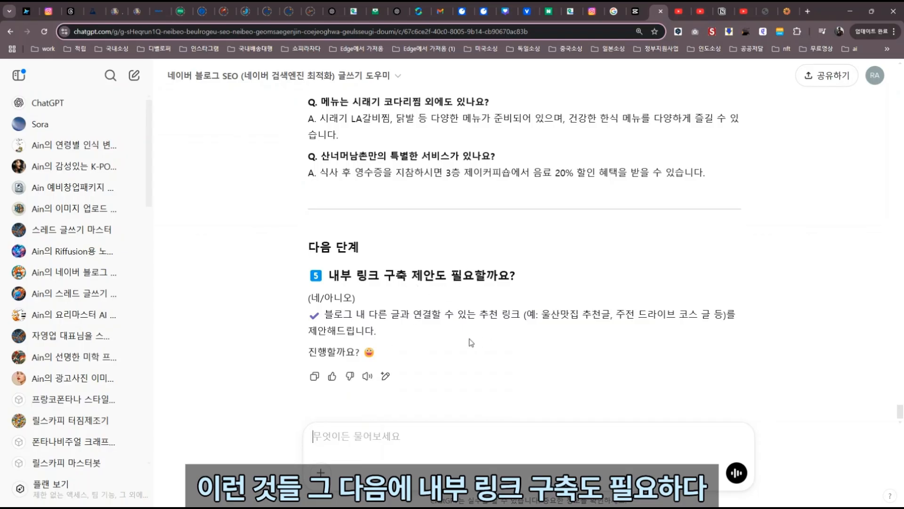
text(네)
key(Return)
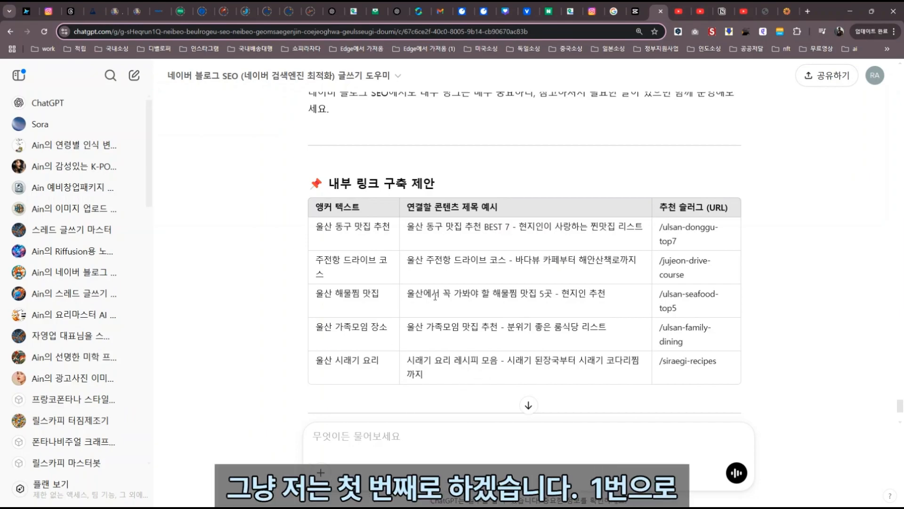
- Reply "1" to the internal link proposal and read through the final Markdown blog post
text(1)
key(Return)
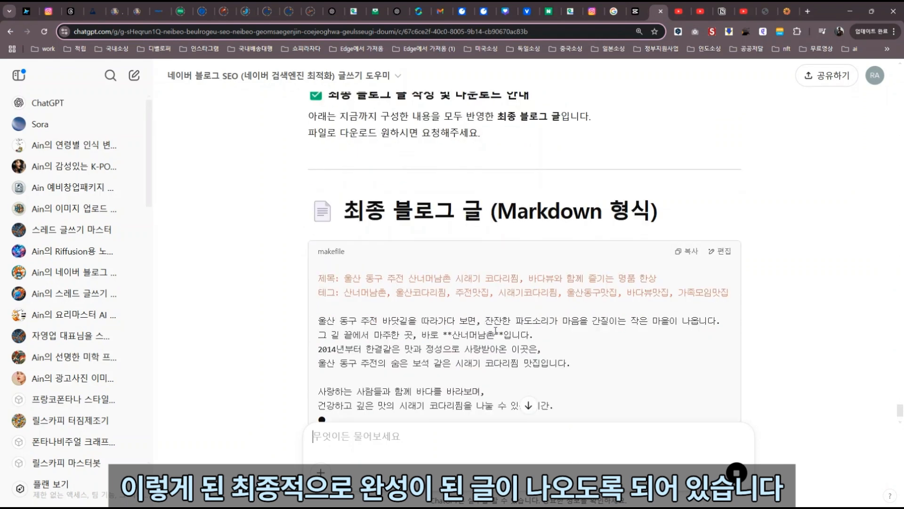
scroll(499, 330, up, 3)
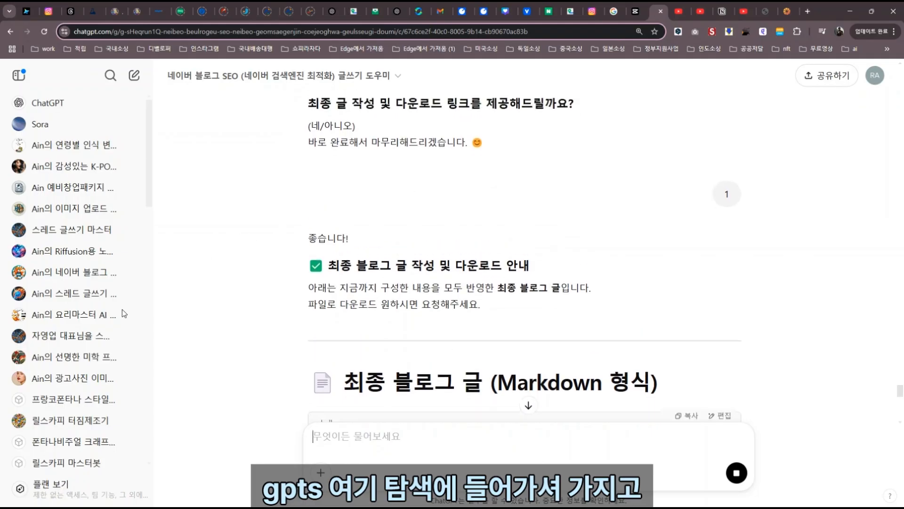
scroll(57, 349, down, 4)
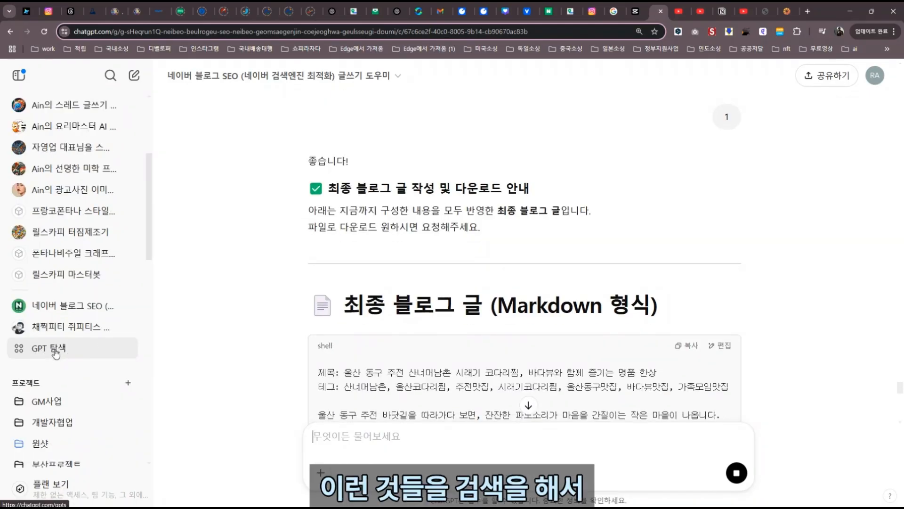
scroll(333, 326, down, 8)
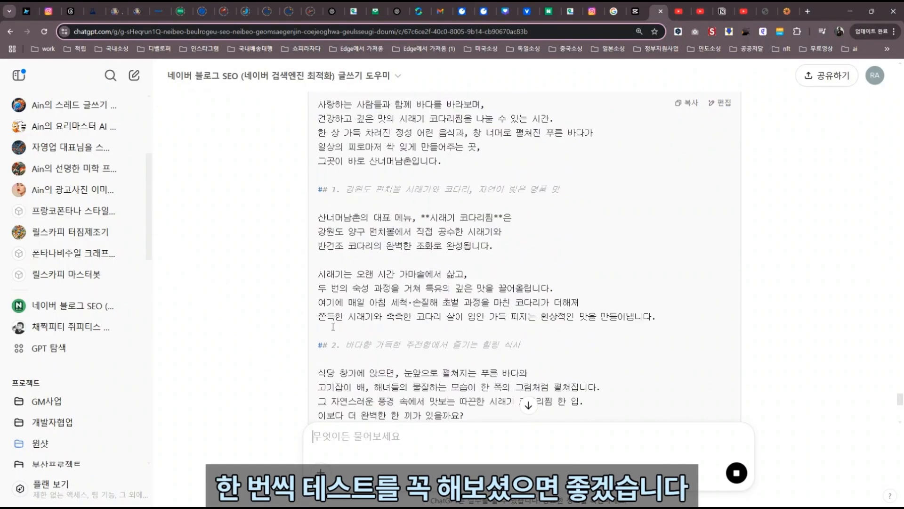
scroll(330, 327, down, 10)
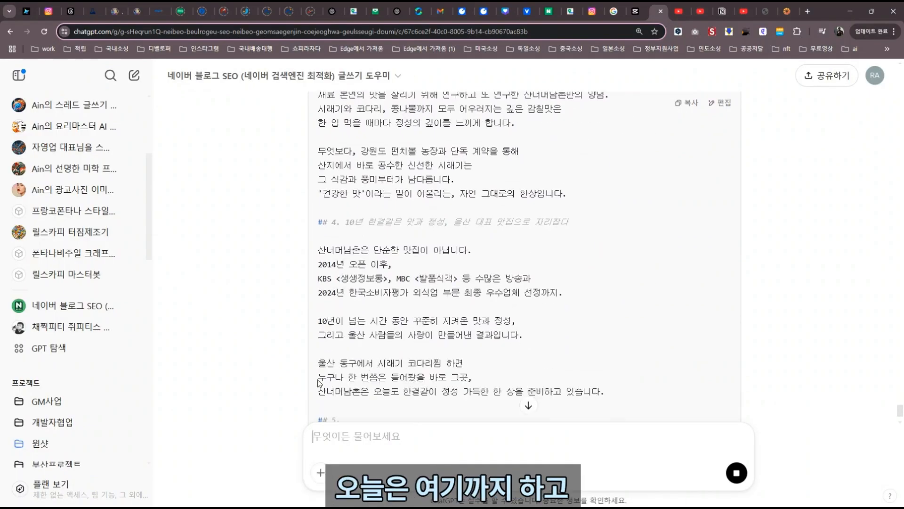
scroll(318, 379, down, 5)
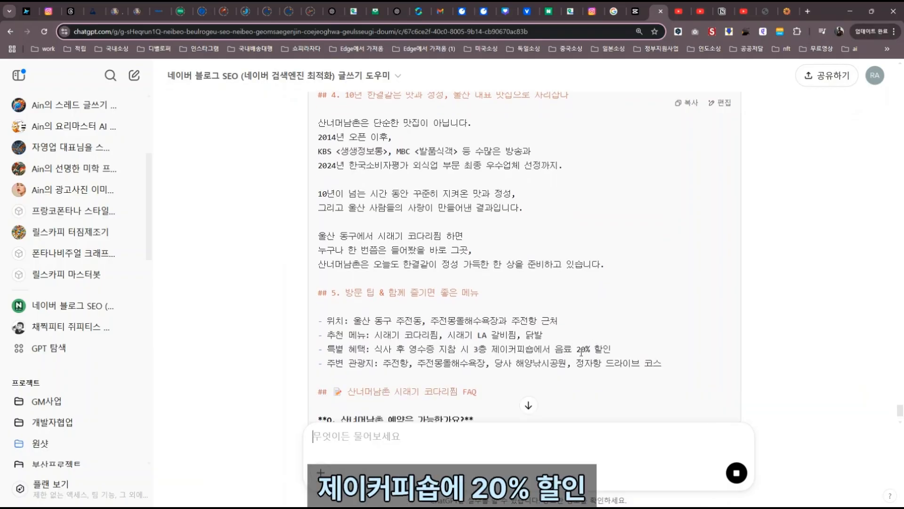
- Review the final post's visit tips, FAQ and 내부 링크 추천 sections, and return to its title and tags
scroll(568, 205, down, 2)
scroll(568, 206, down, 2)
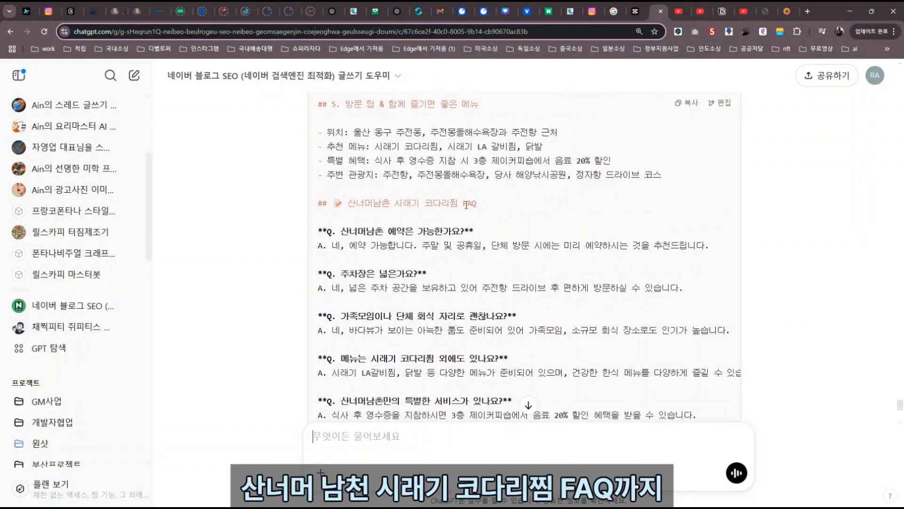
scroll(448, 217, down, 4)
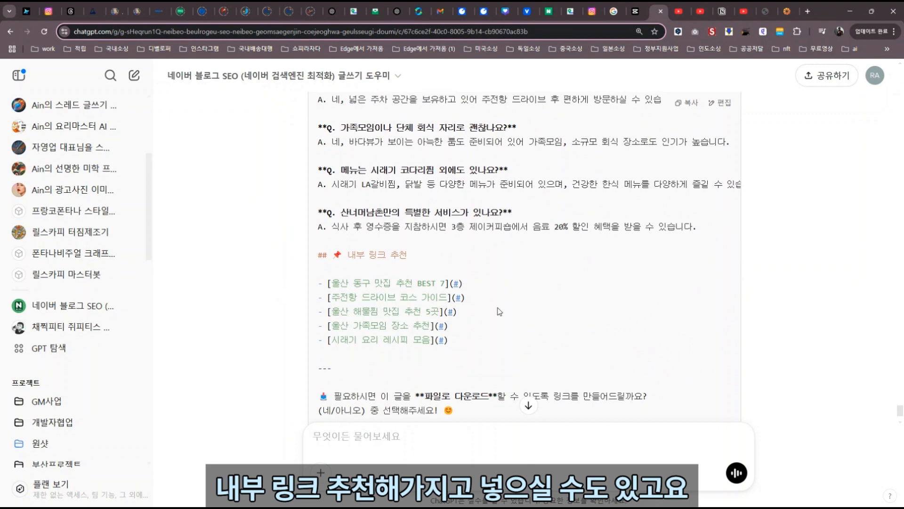
scroll(499, 311, down, 2)
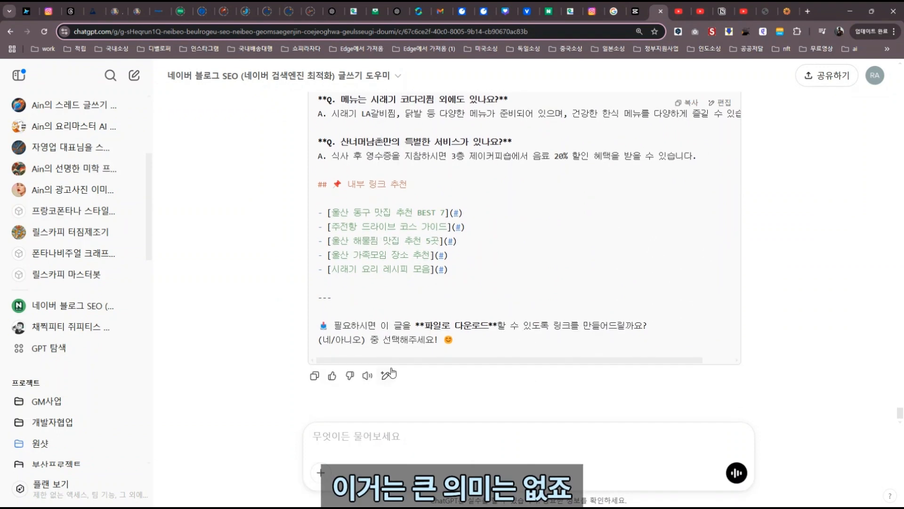
scroll(522, 311, up, 3)
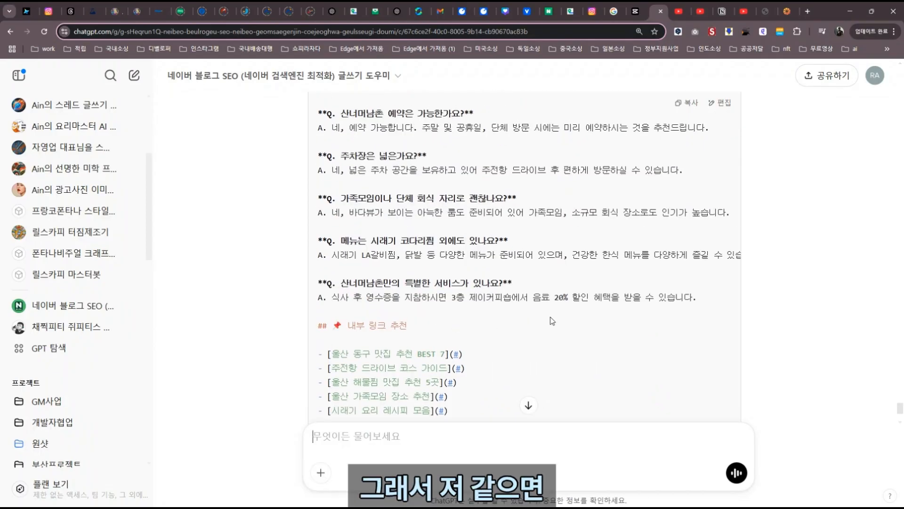
scroll(444, 303, up, 15)
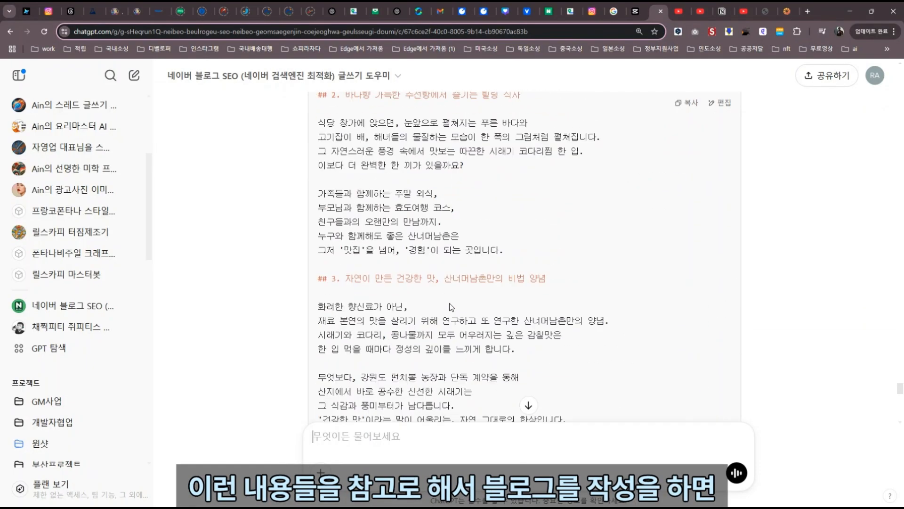
scroll(451, 306, up, 5)
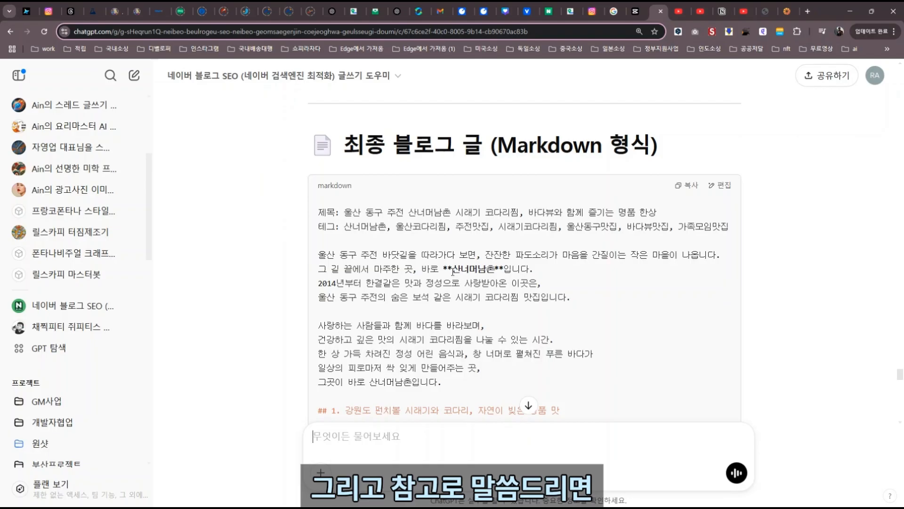
- Highlight the Markdown symbols in the post: the bold markers around 산너머남촌 and the ## before heading 1
drag(443, 269, 503, 270)
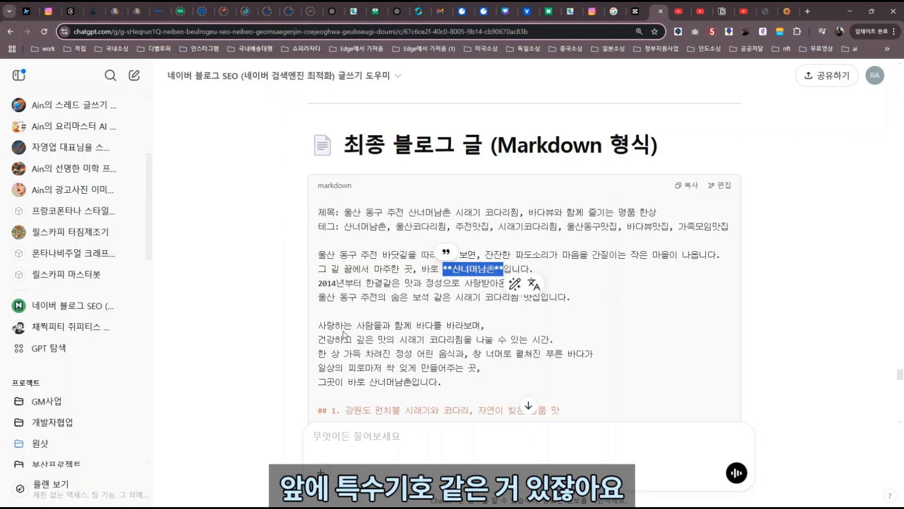
scroll(344, 334, down, 2)
double_click(322, 316)
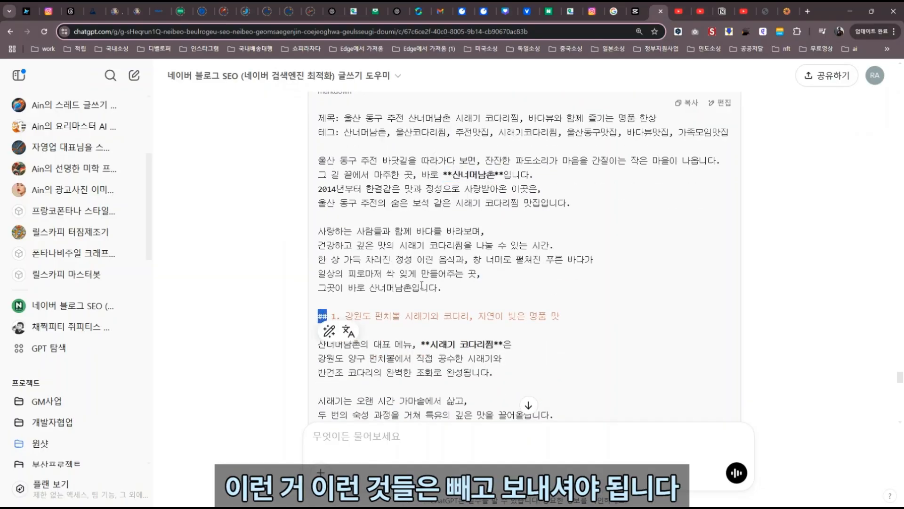
scroll(506, 256, up, 2)
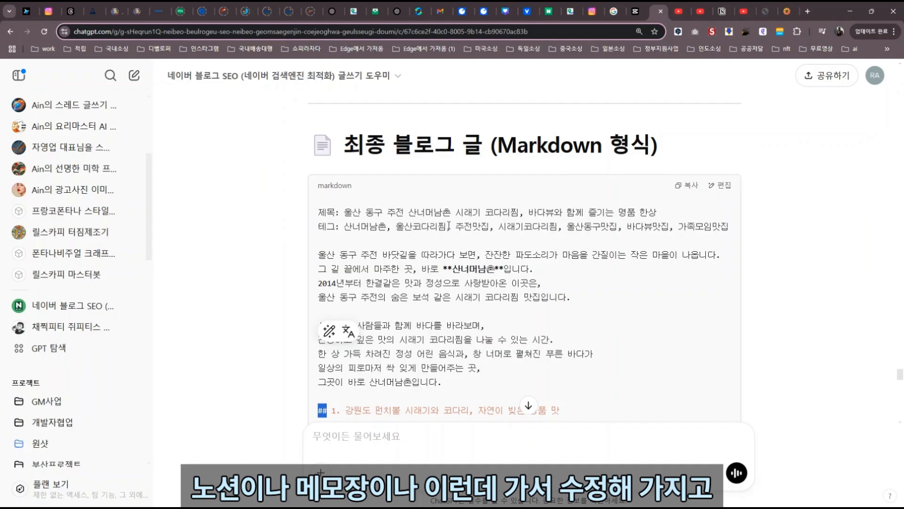
scroll(463, 239, down, 1)
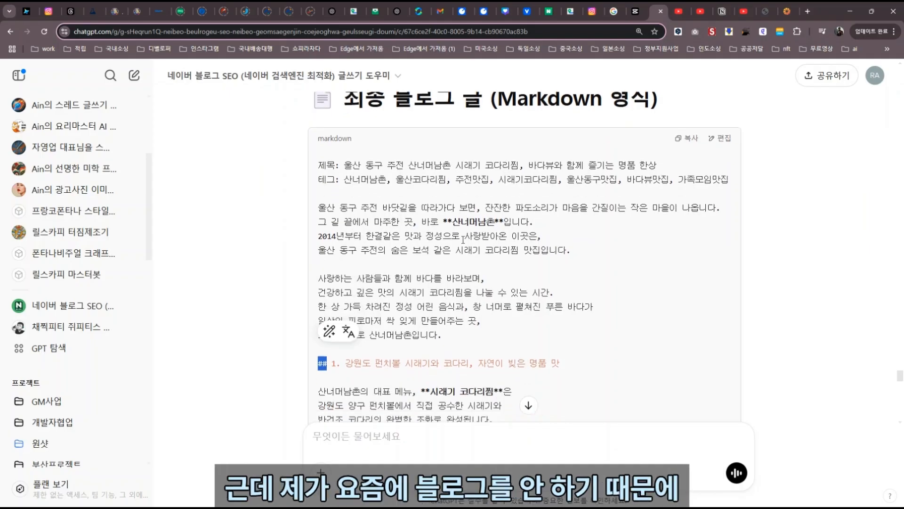
scroll(465, 243, up, 2)
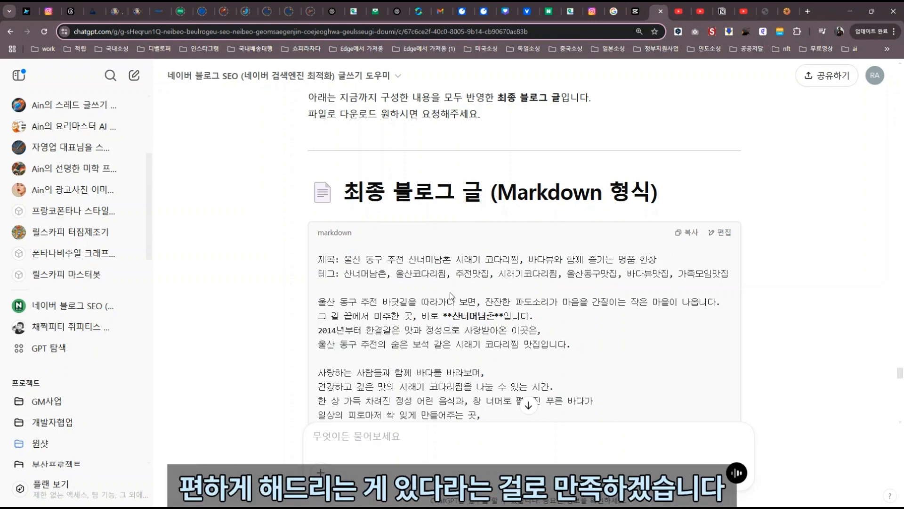
- Skim the final post to its end and look over the 프로젝트 list, including 원샷 and 블로그글 작성
scroll(450, 292, down, 10)
scroll(450, 296, down, 7)
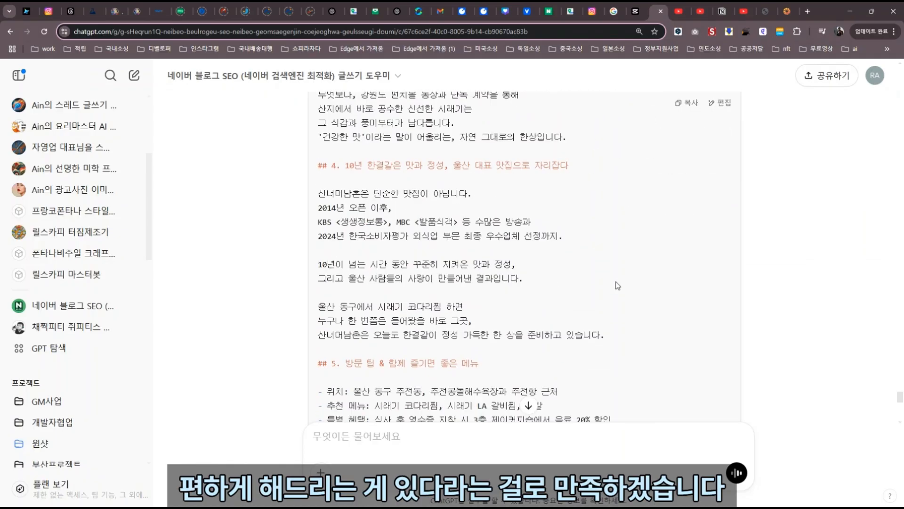
scroll(615, 286, down, 10)
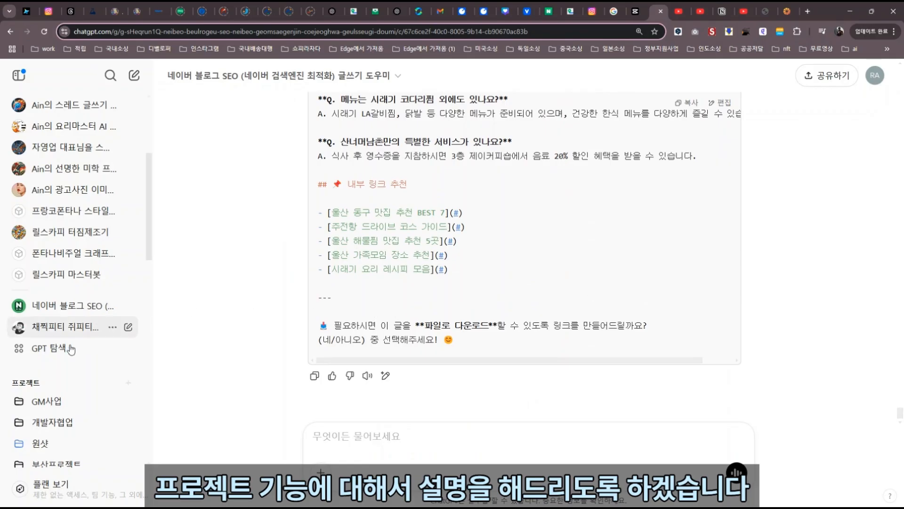
scroll(70, 327, down, 2)
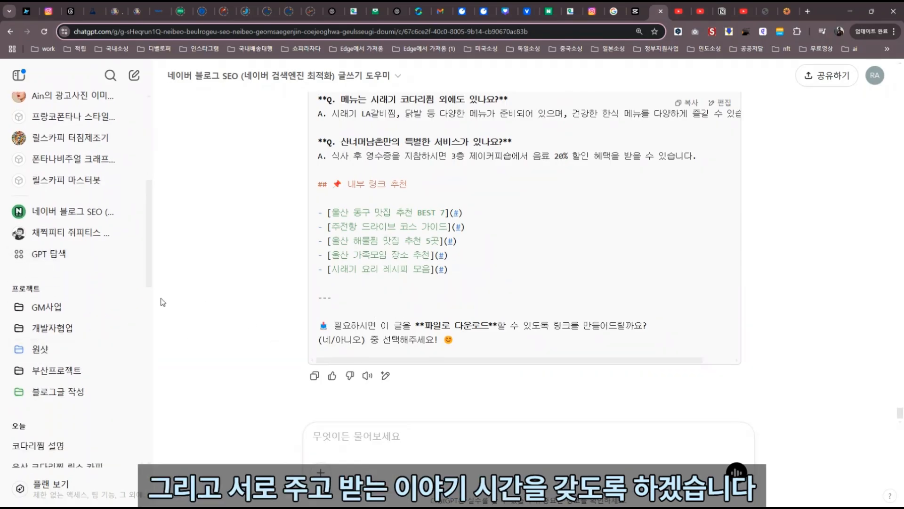
scroll(94, 334, down, 1)
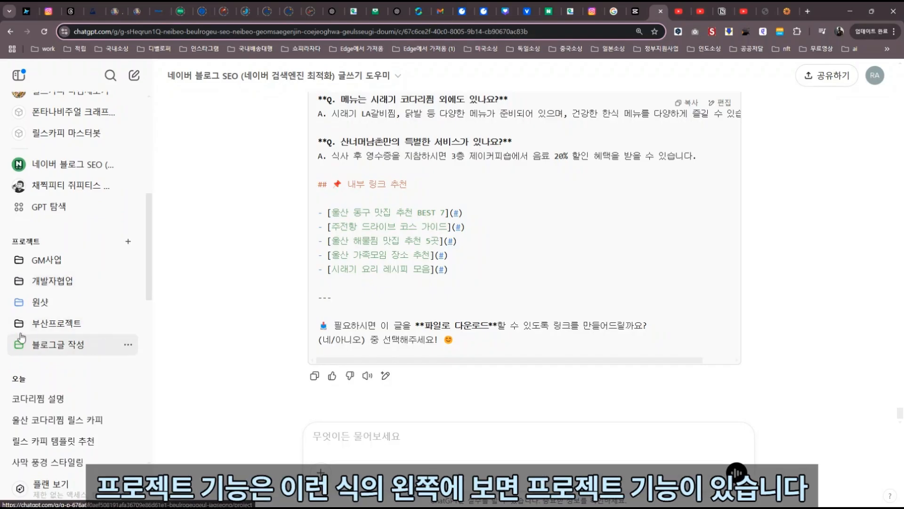